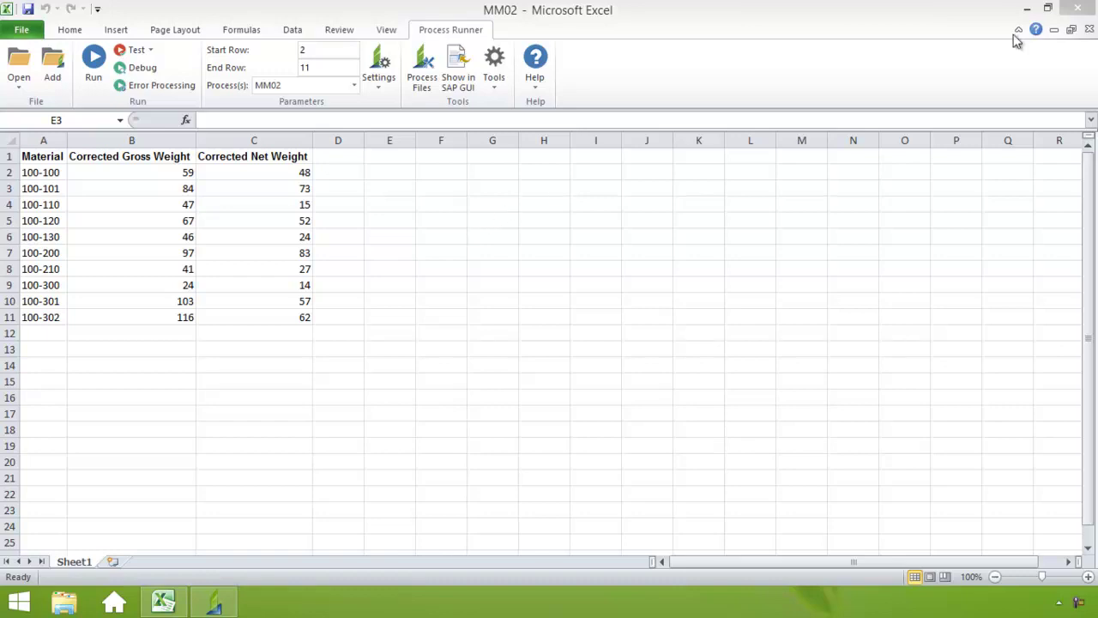
Close the Excel workbook and open the recent MM02.itf process file in Process Runner
left_click(1078, 8)
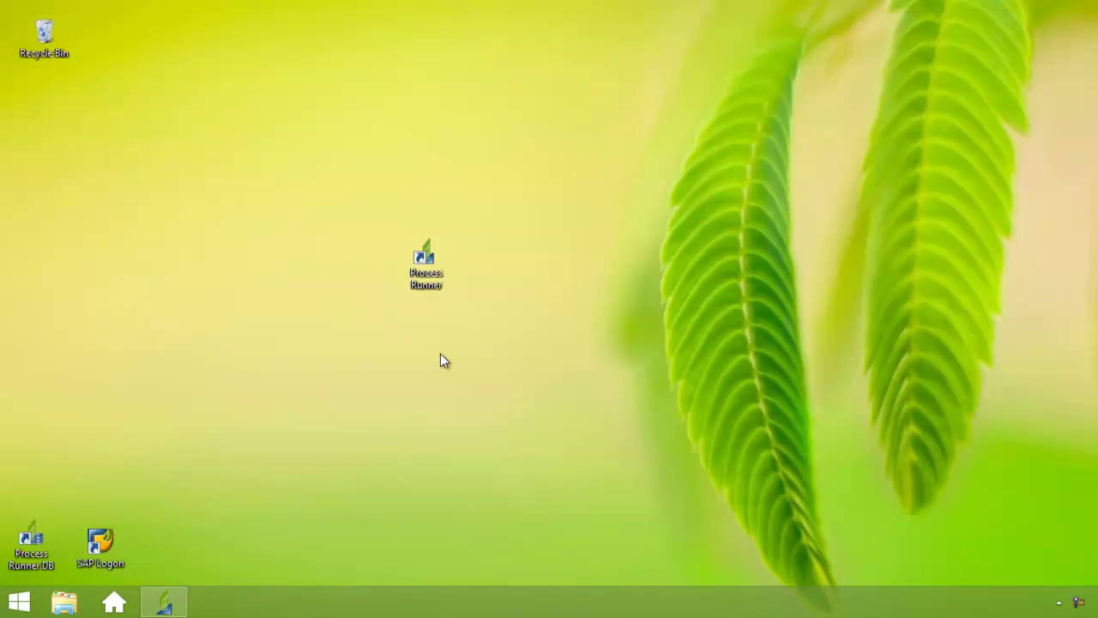
left_click(164, 601)
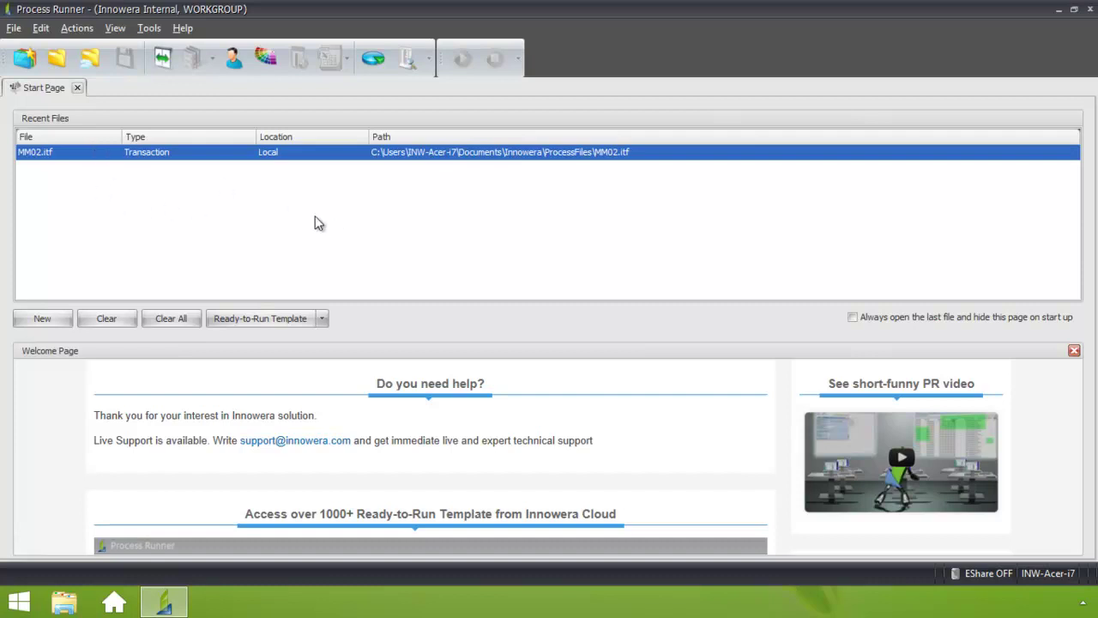
double_click(94, 157)
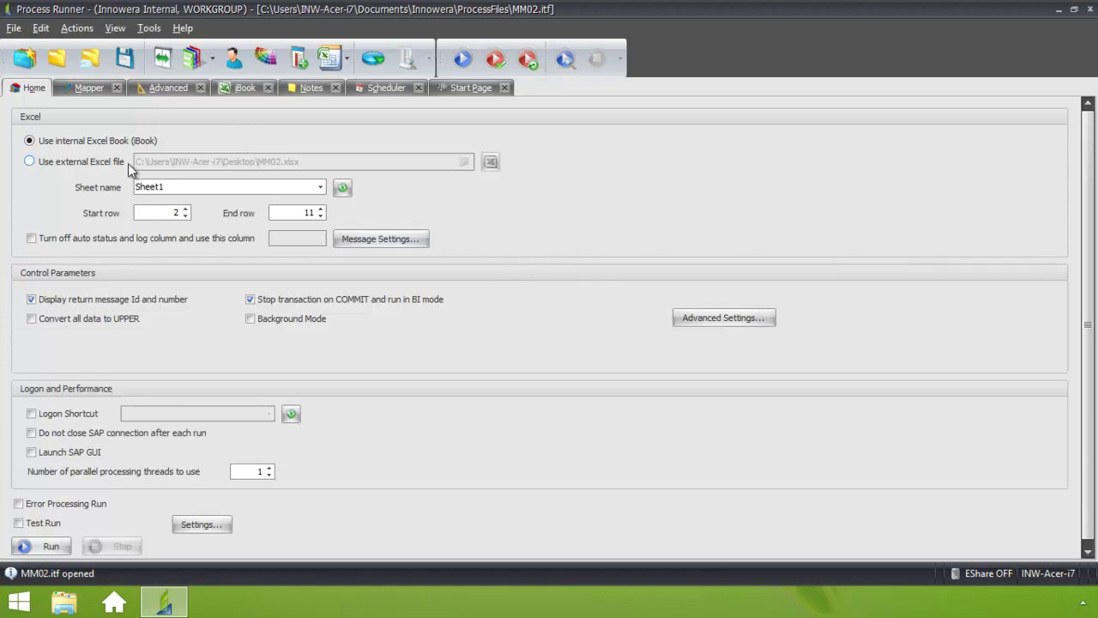
Examine the process's internal Excel book and the Excel ribbon it offers, leaving the ribbon hidden again
left_click(243, 89)
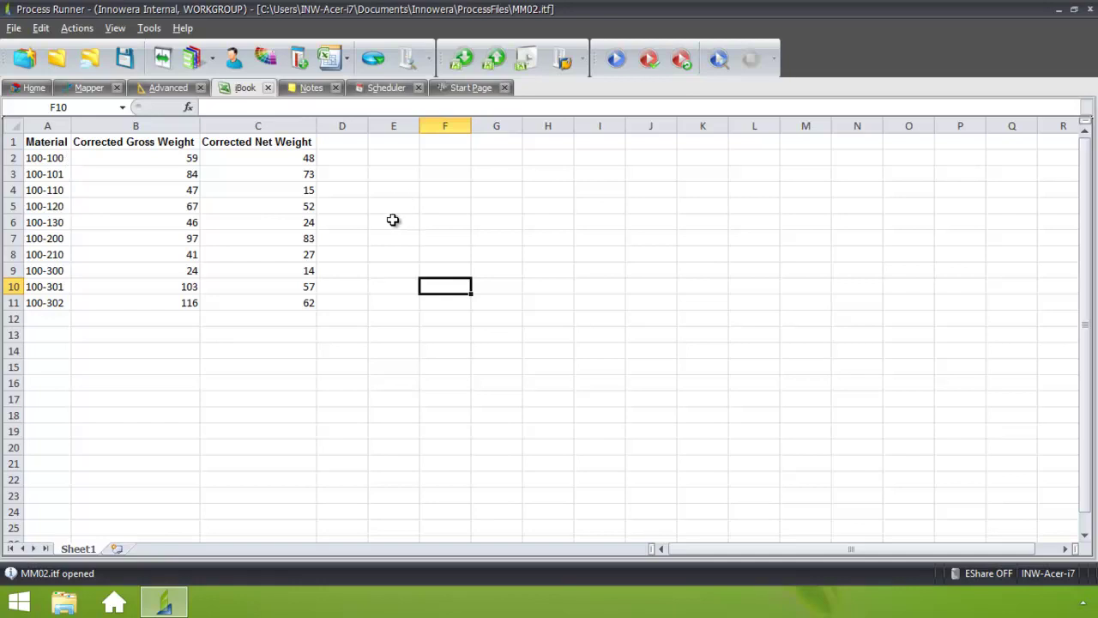
left_click(527, 58)
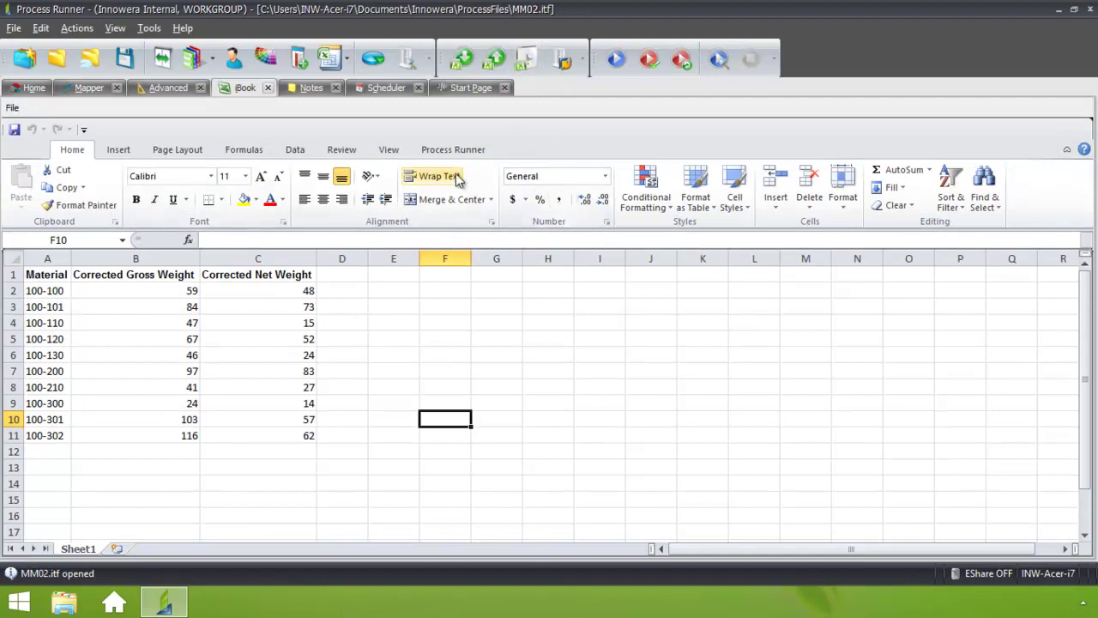
left_click(527, 58)
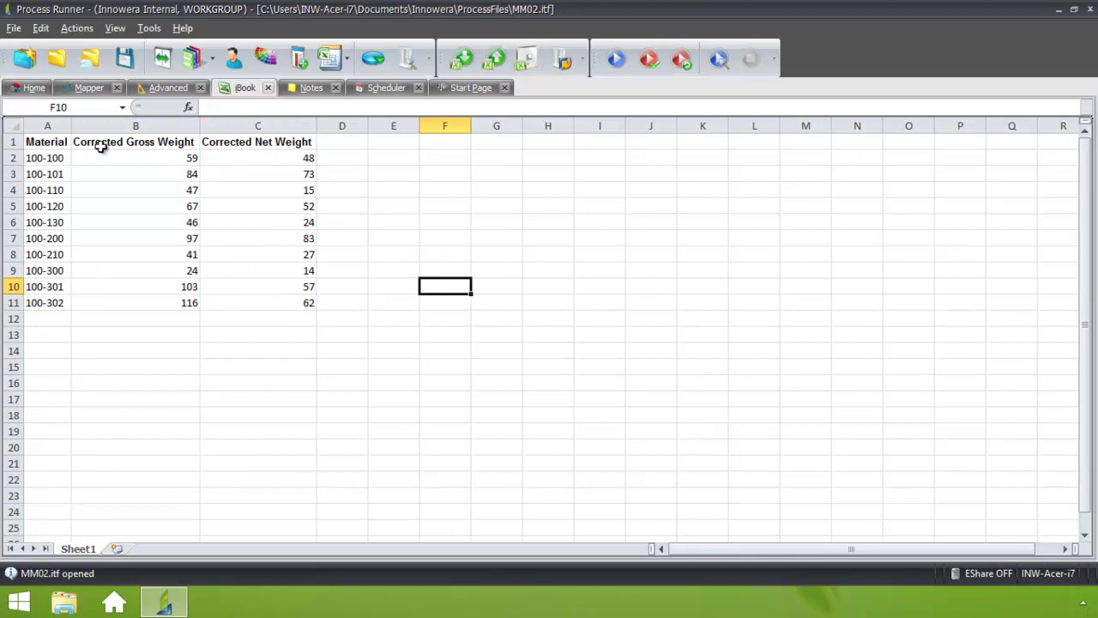
Review the field-to-column mapping in the Mapper, enlarging the Excel data preview beneath it
left_click(89, 88)
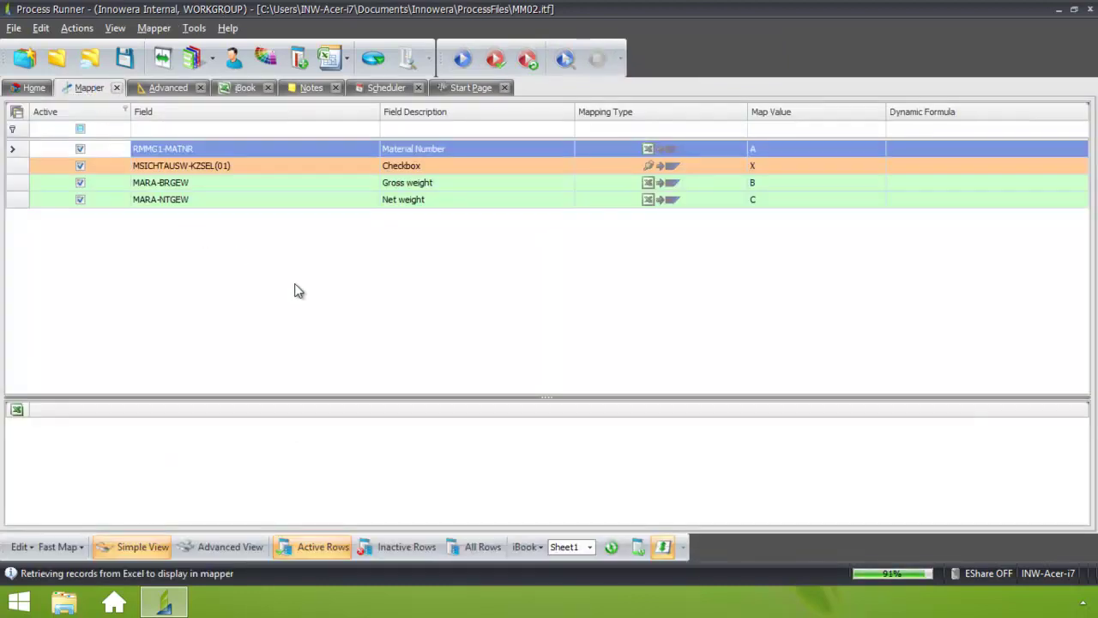
left_click_drag(406, 397, 391, 266)
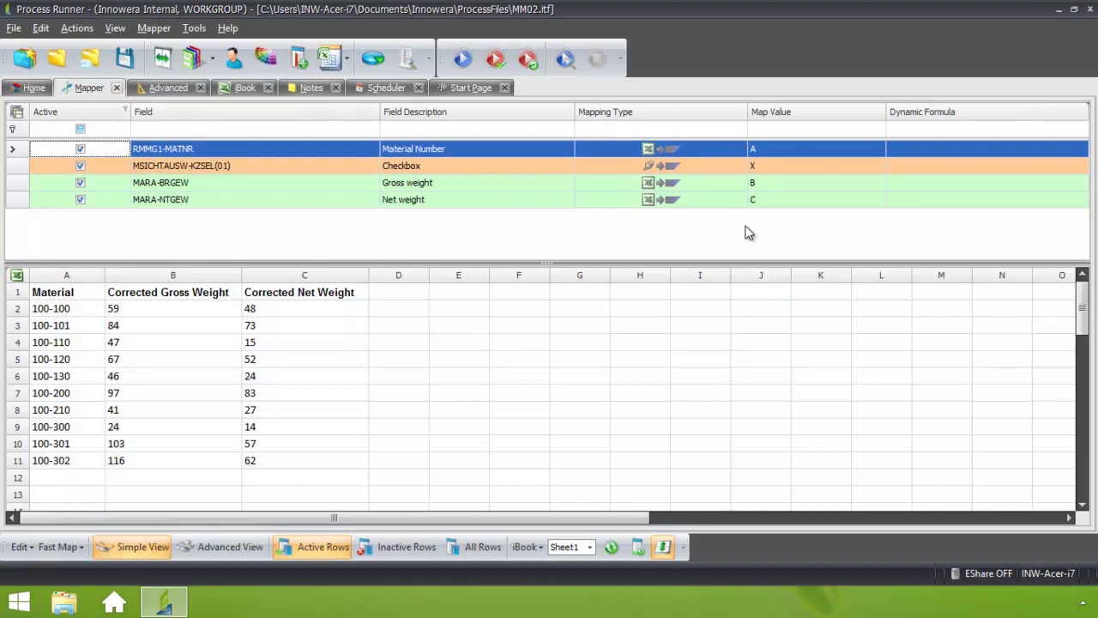
left_click(366, 299)
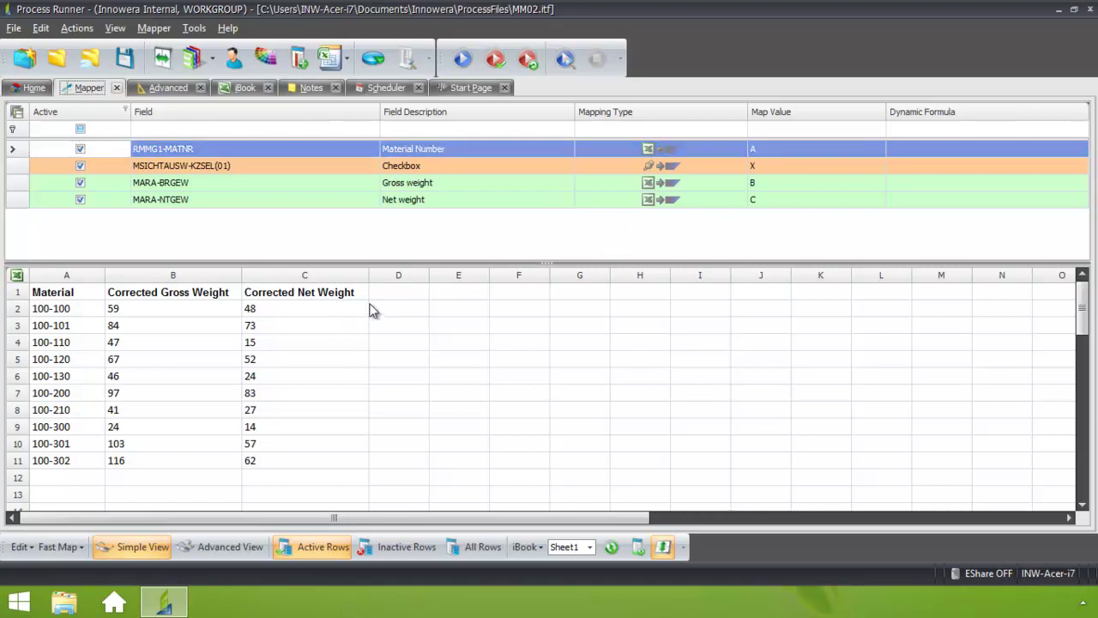
Review the hyperlink options and sample transactions in the SAP returned messages settings, and accept the settings
left_click(34, 88)
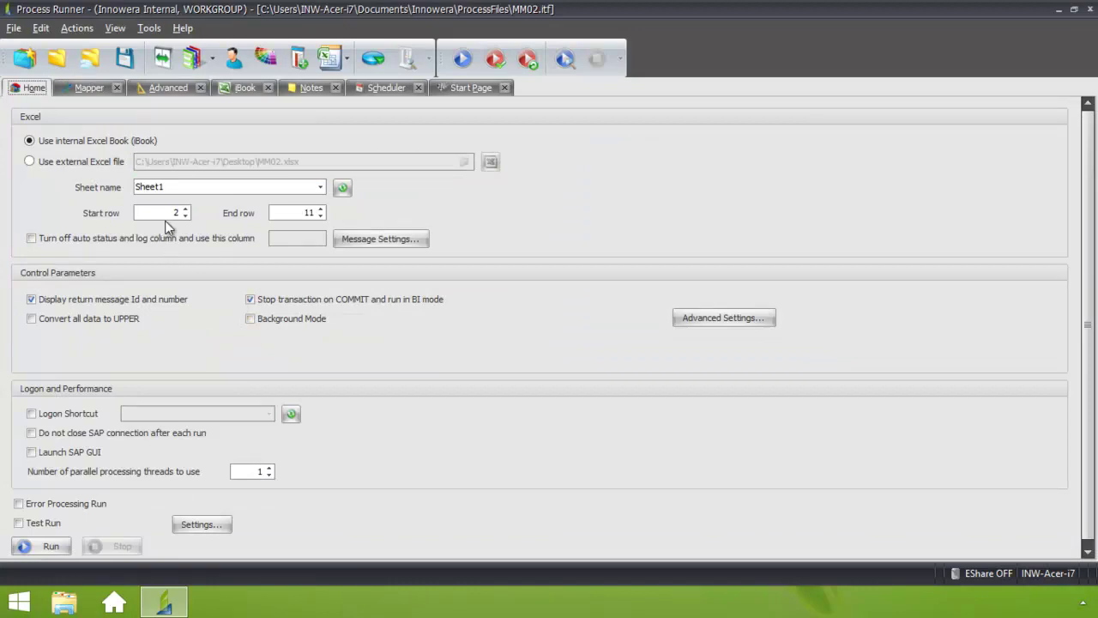
left_click(360, 237)
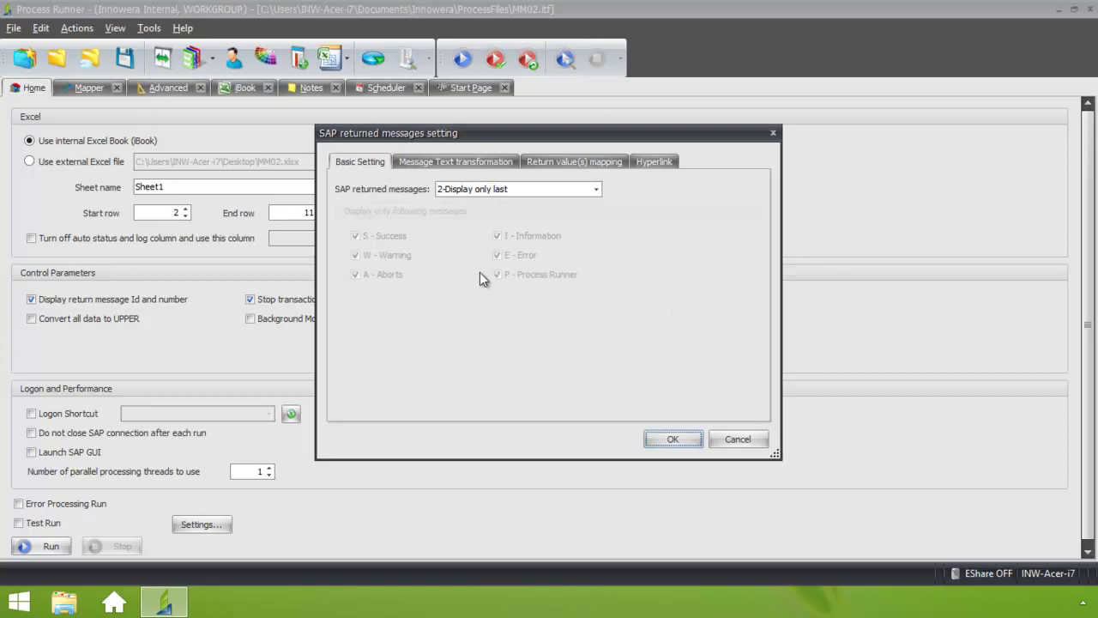
left_click(658, 160)
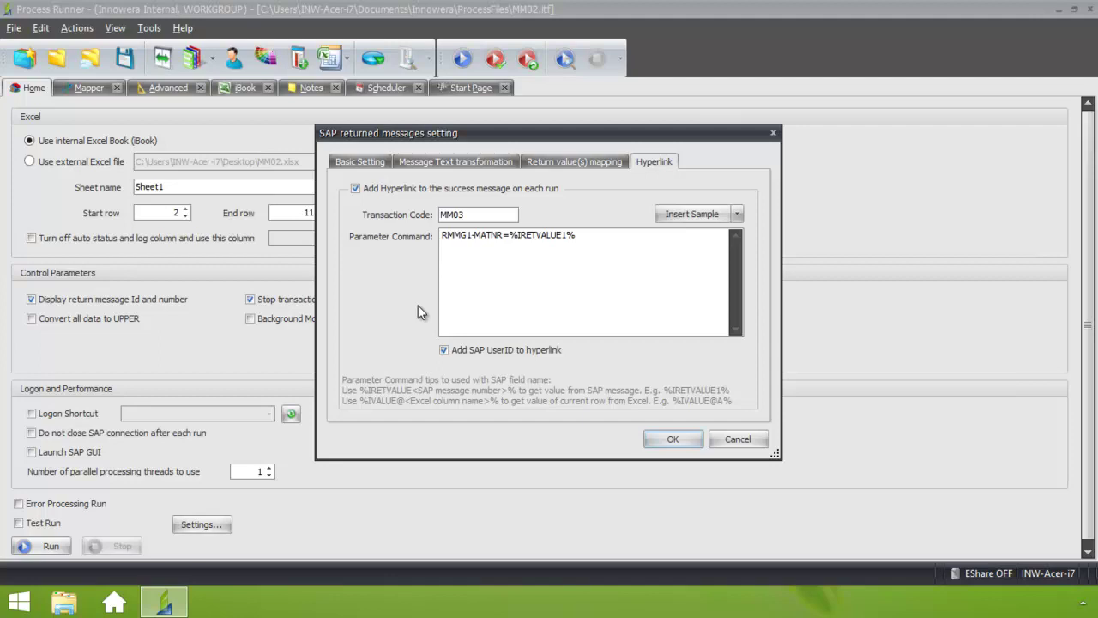
left_click(738, 214)
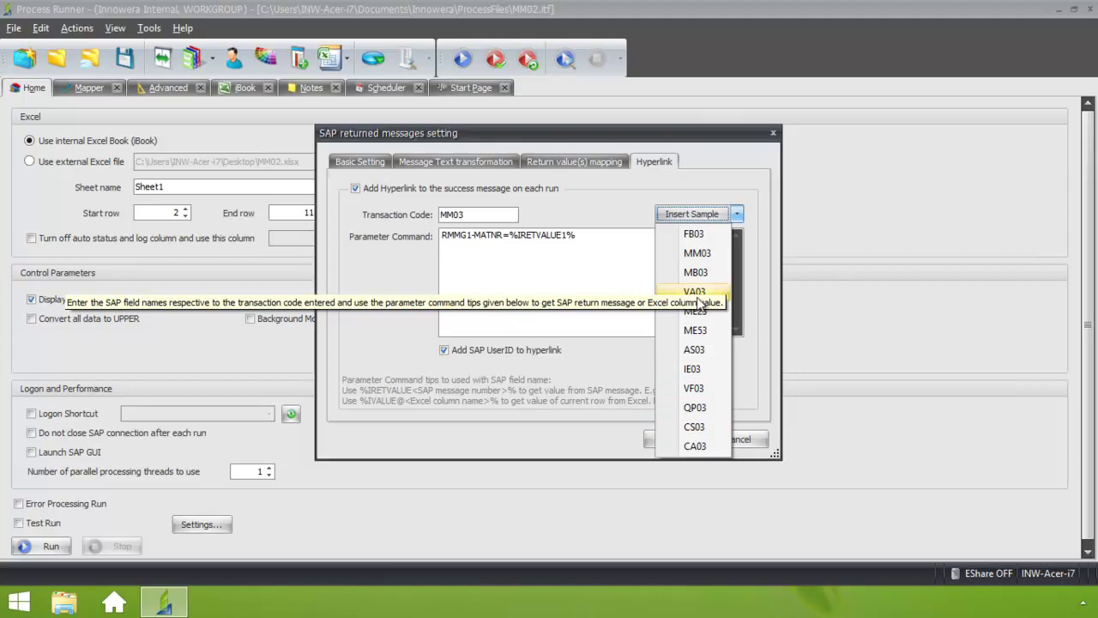
left_click(601, 272)
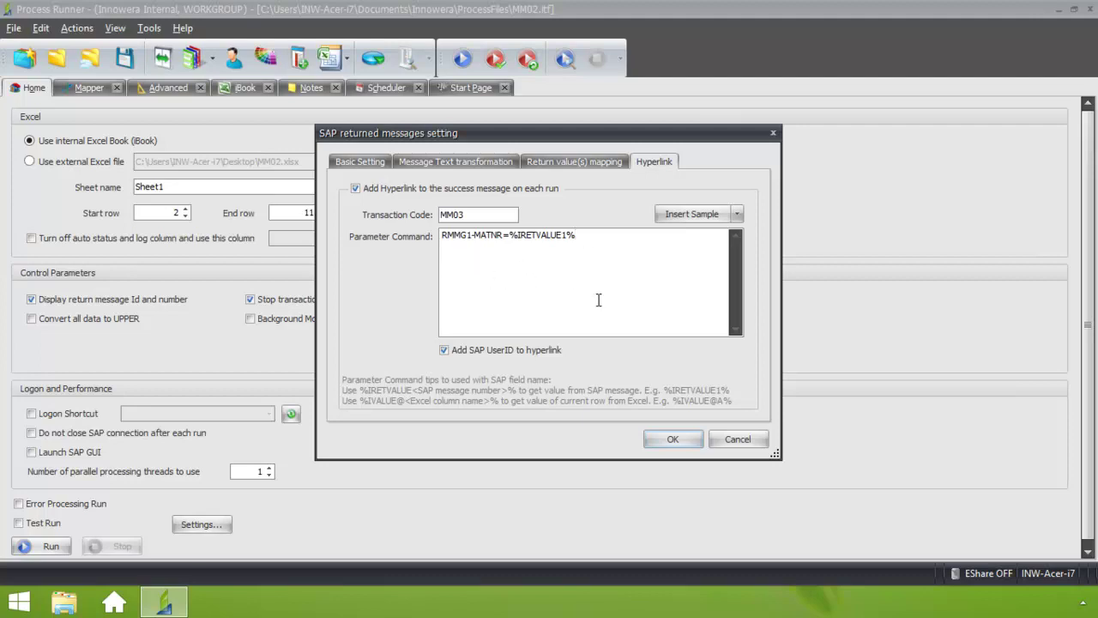
left_click(673, 439)
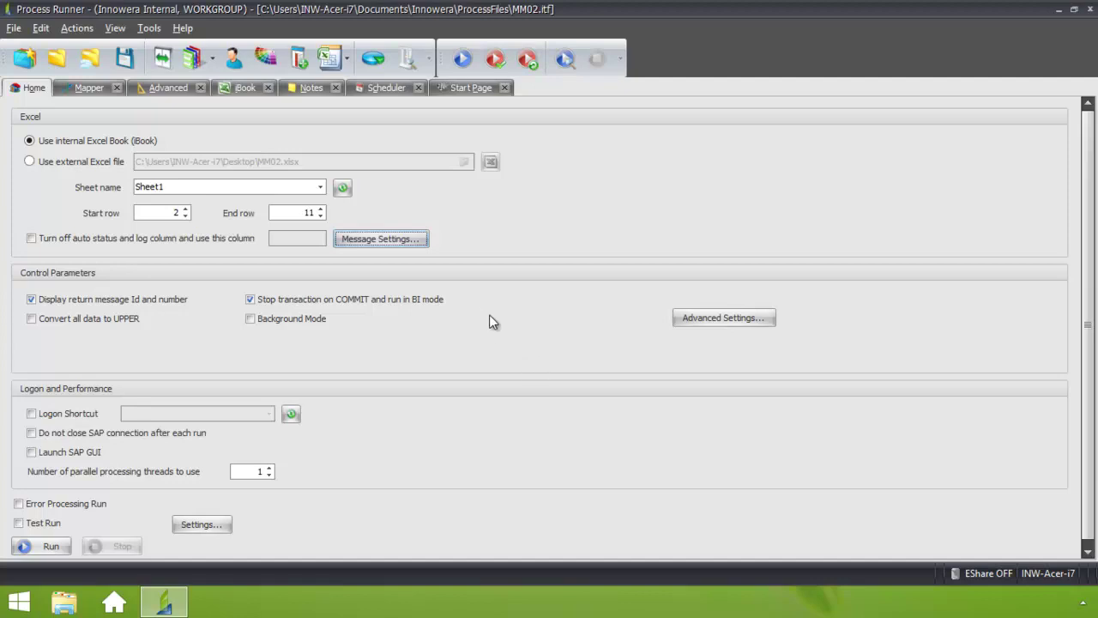
Start saving the process as an Excel add-in ready file and add the MARA process file to the embedded list
left_click(345, 59)
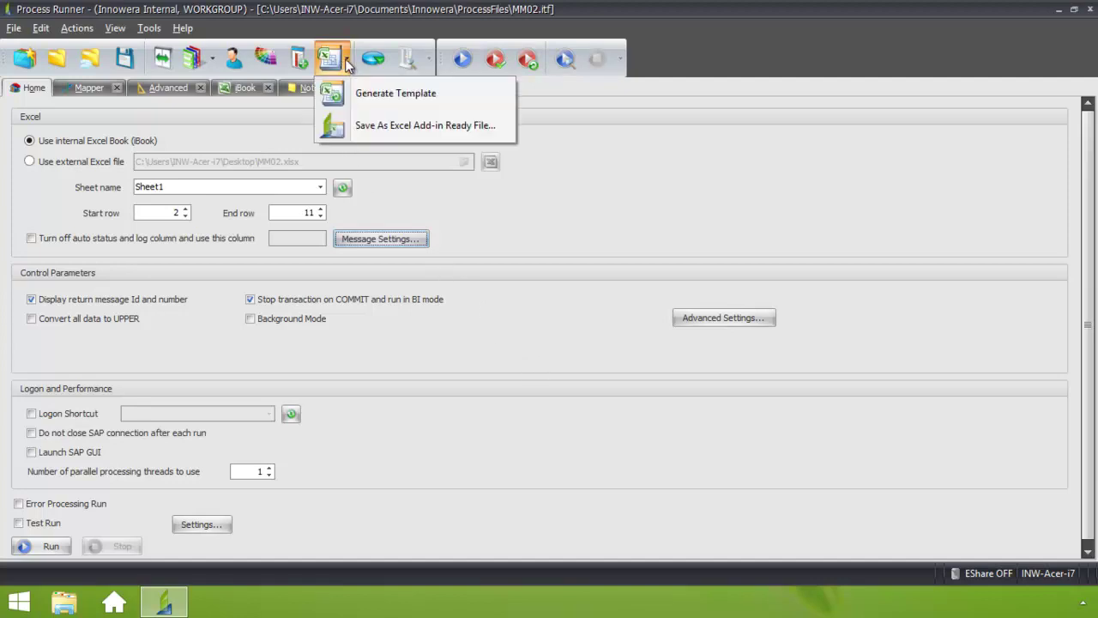
left_click(351, 64)
left_click(345, 59)
left_click(367, 125)
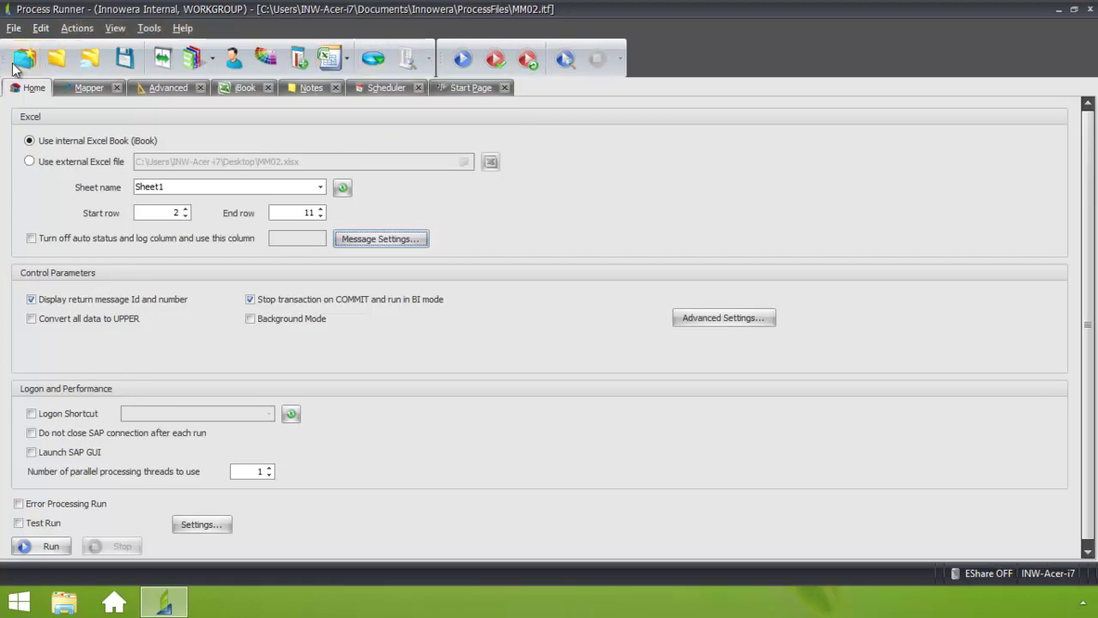
left_click(13, 29)
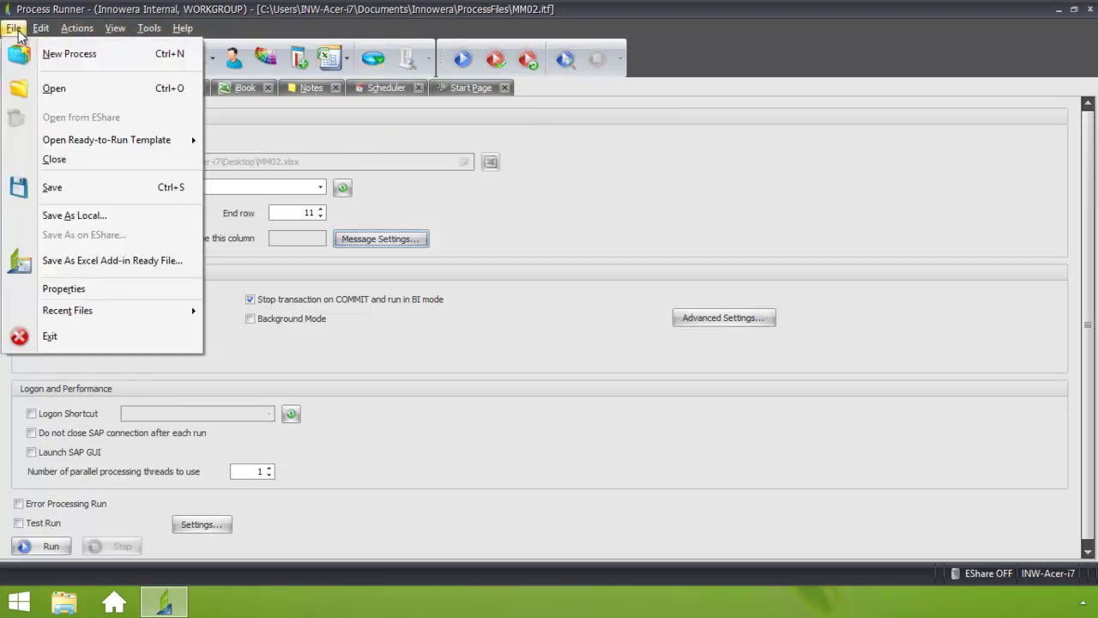
left_click(49, 257)
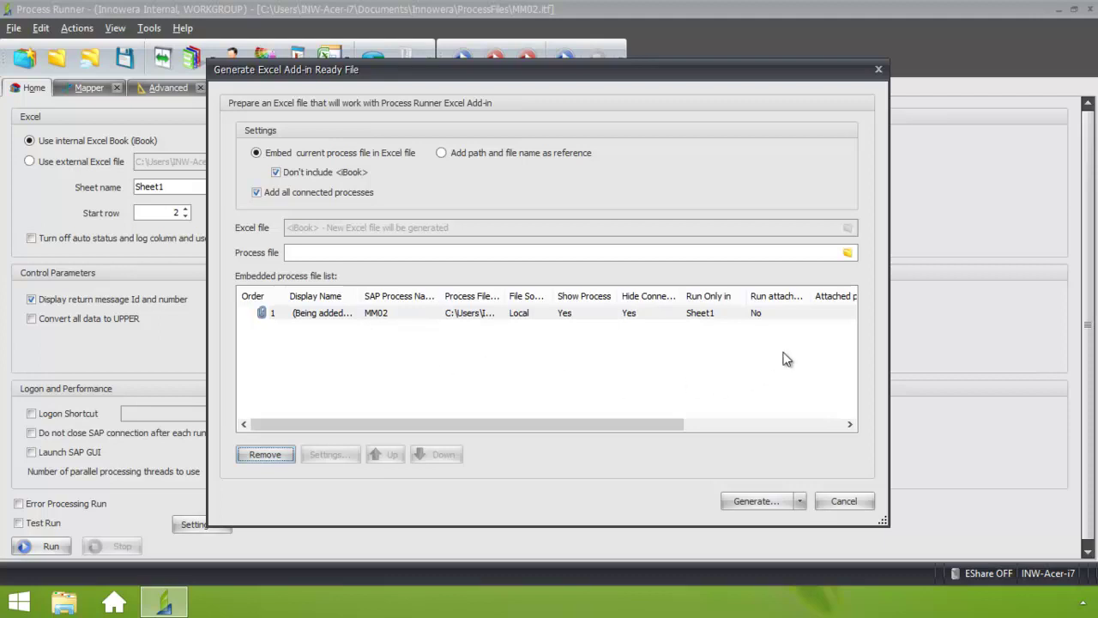
left_click(850, 252)
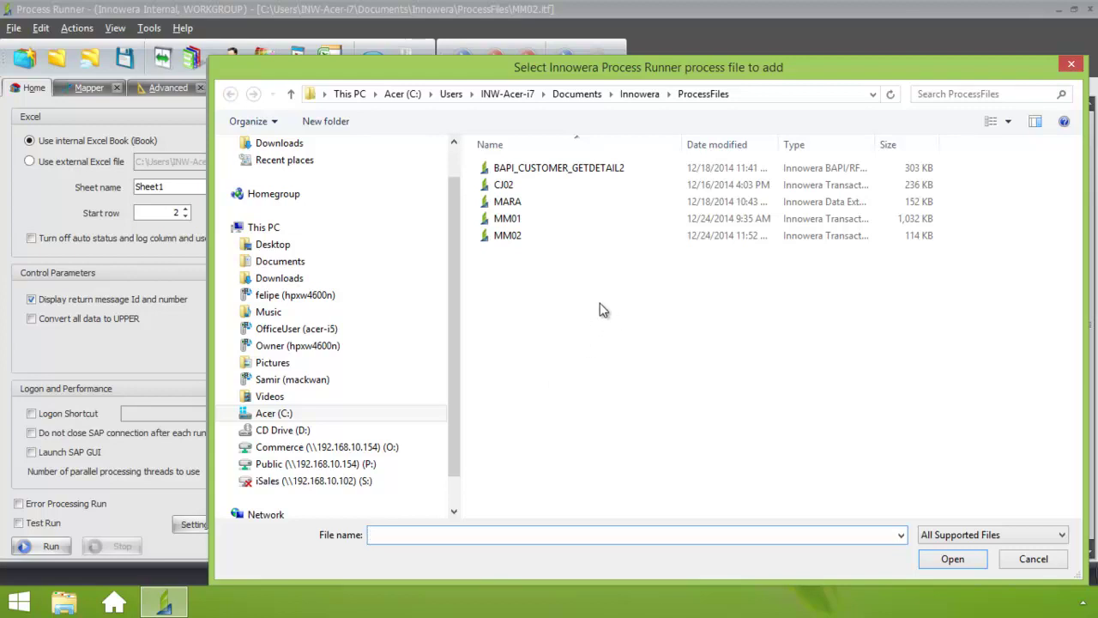
double_click(535, 202)
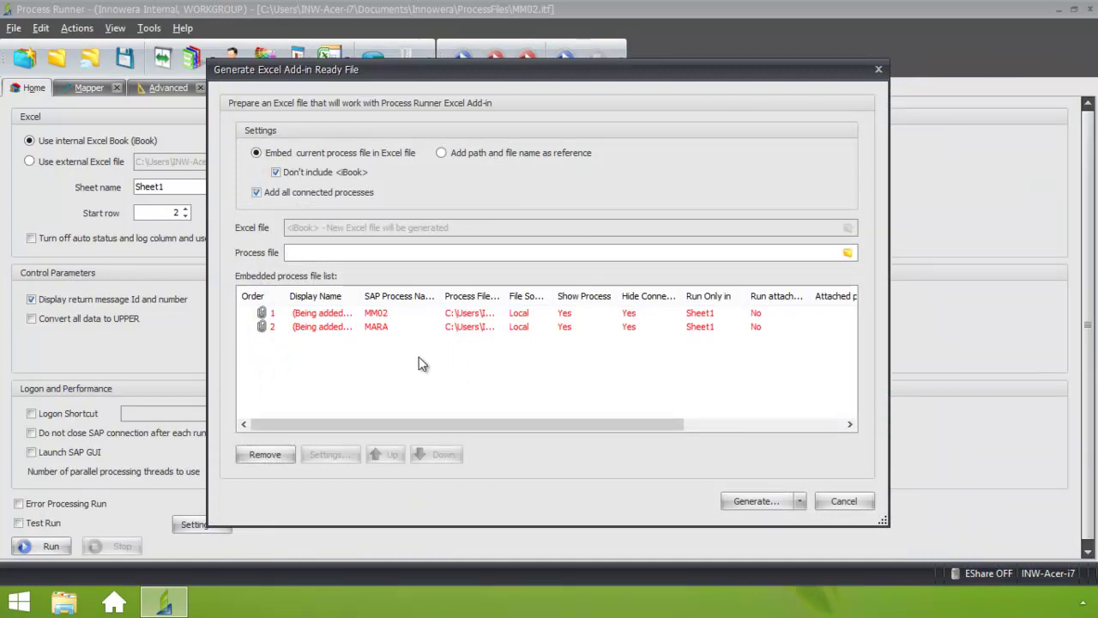
Generate the Excel add-in ready file and save it as MM02 on the Desktop
left_click(743, 501)
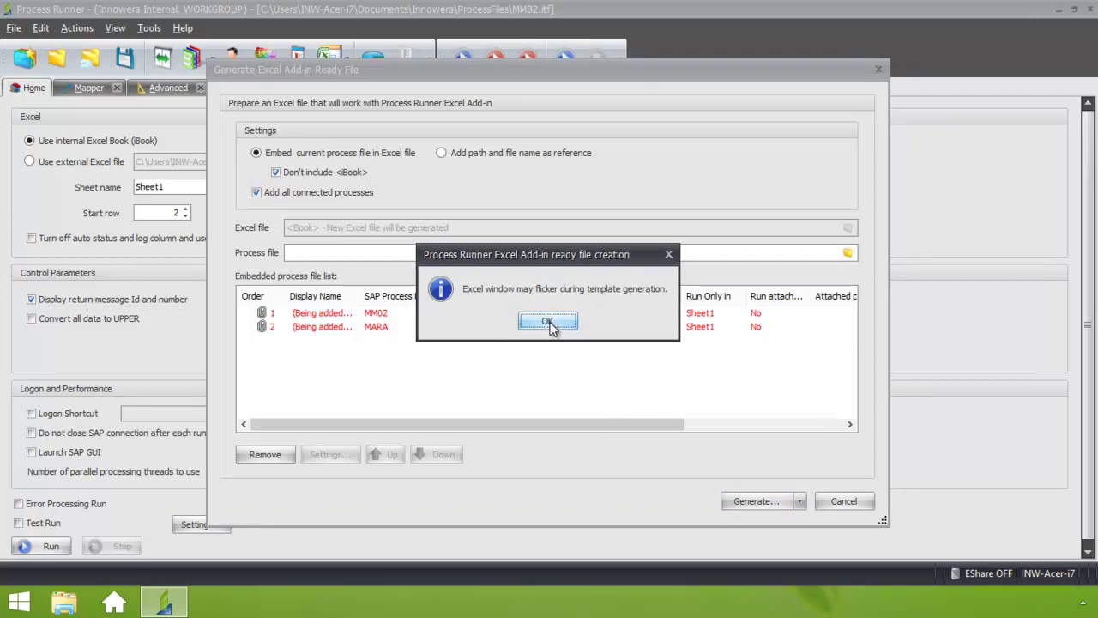
left_click(549, 323)
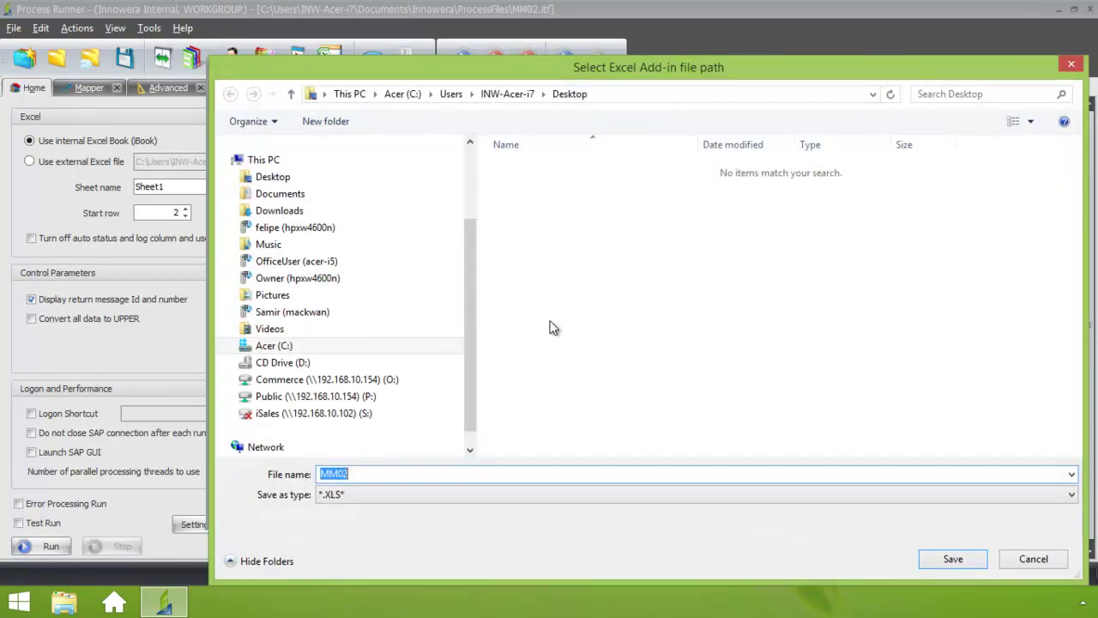
left_click_drag(471, 303, 459, 224)
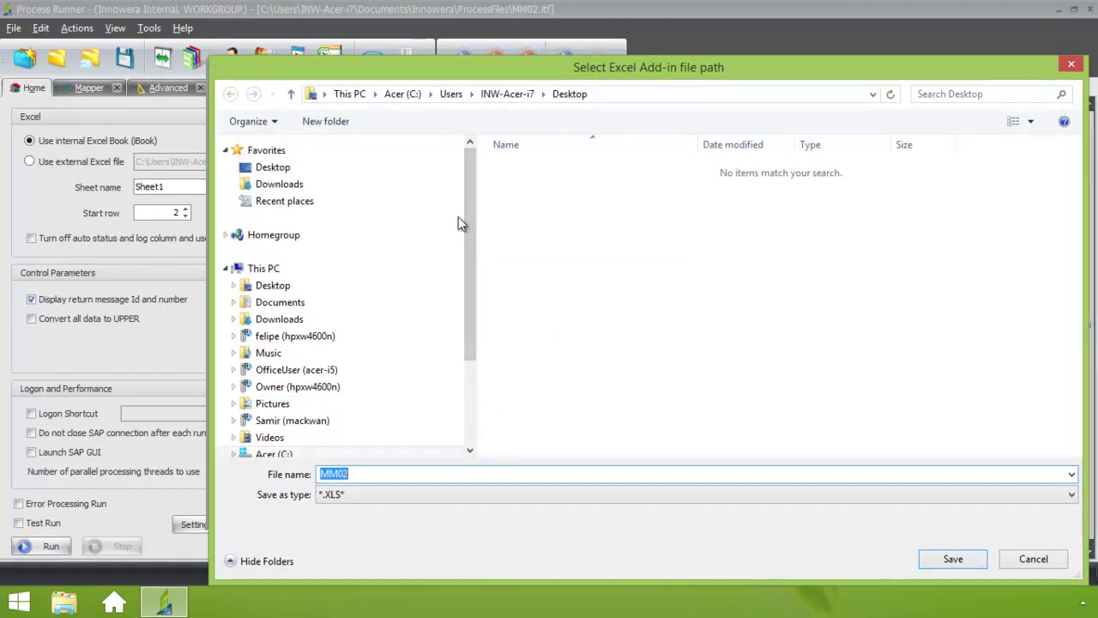
left_click(336, 172)
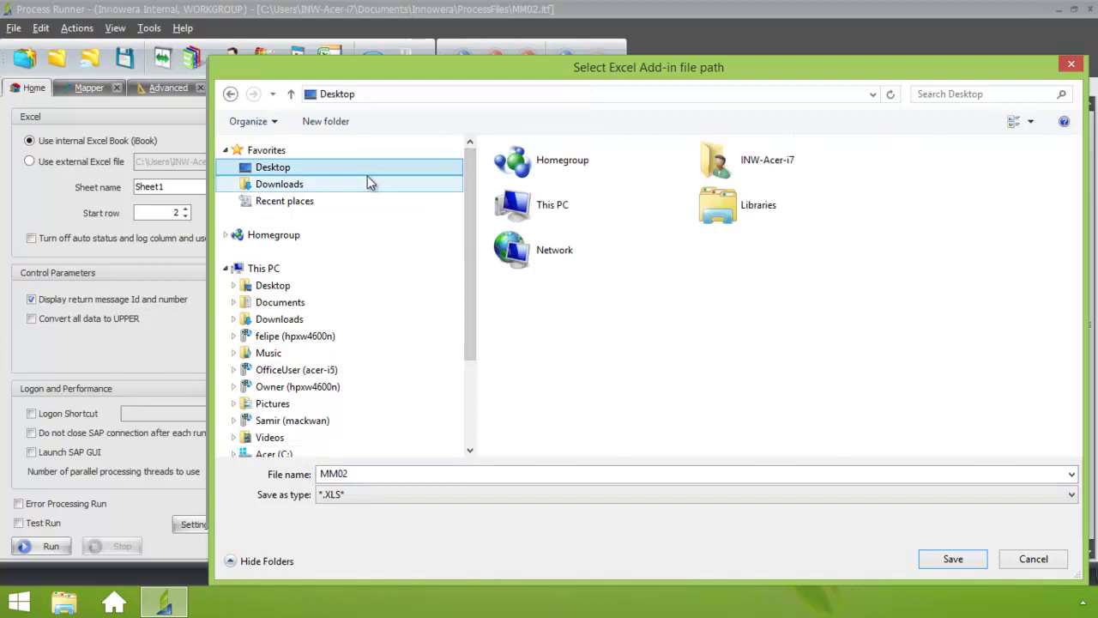
left_click(952, 558)
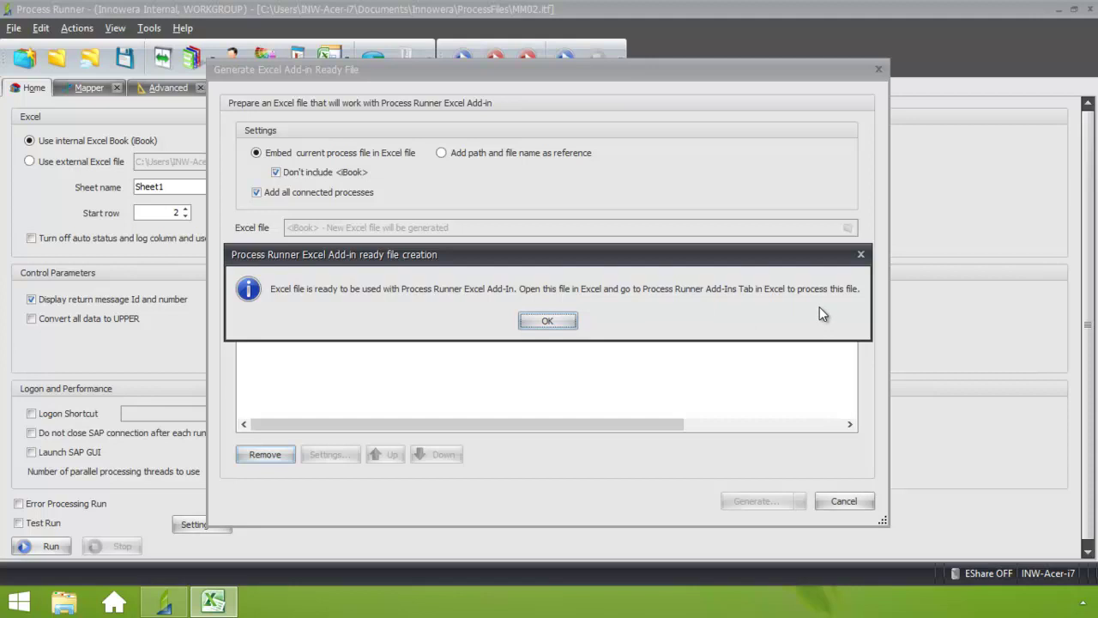
left_click(566, 324)
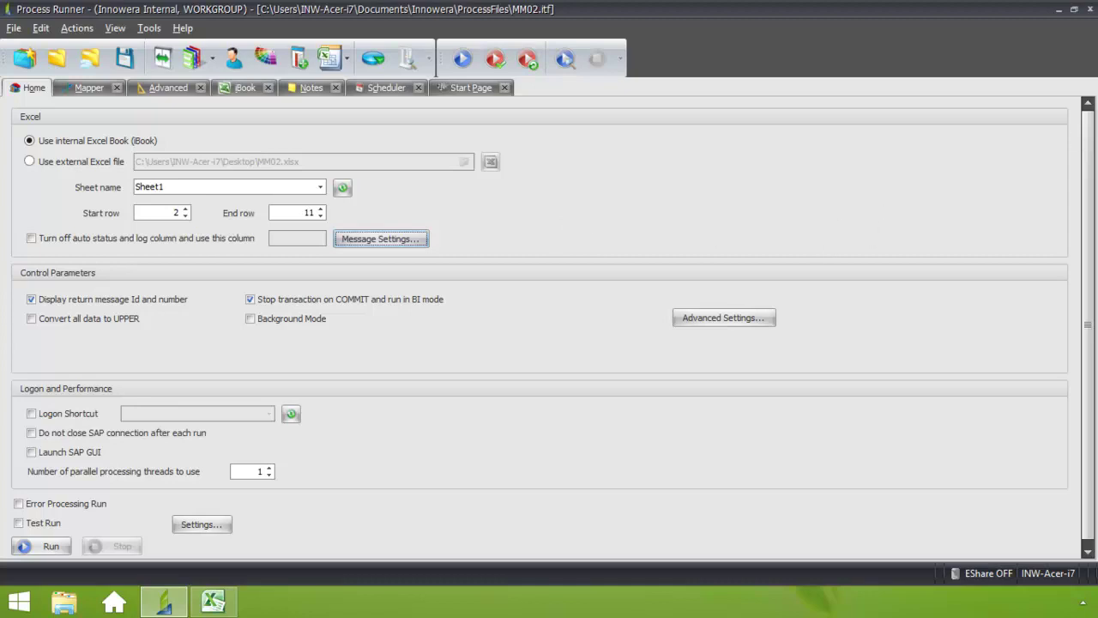
Close Process Runner and the empty Excel window, and open the generated MM02 workbook from the desktop
left_click(1090, 8)
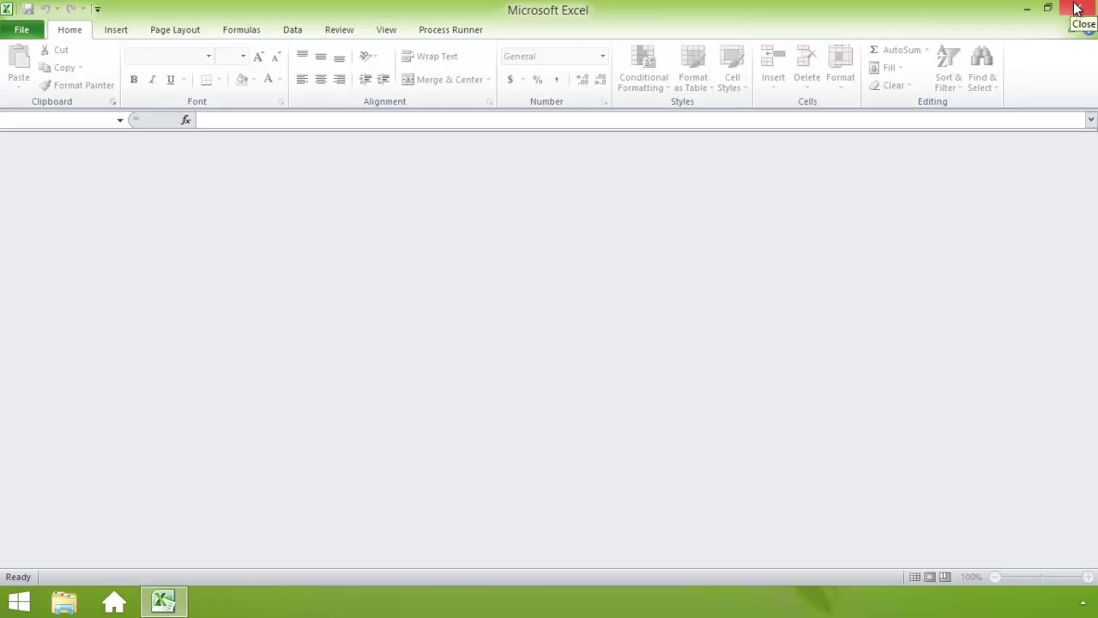
left_click(1077, 10)
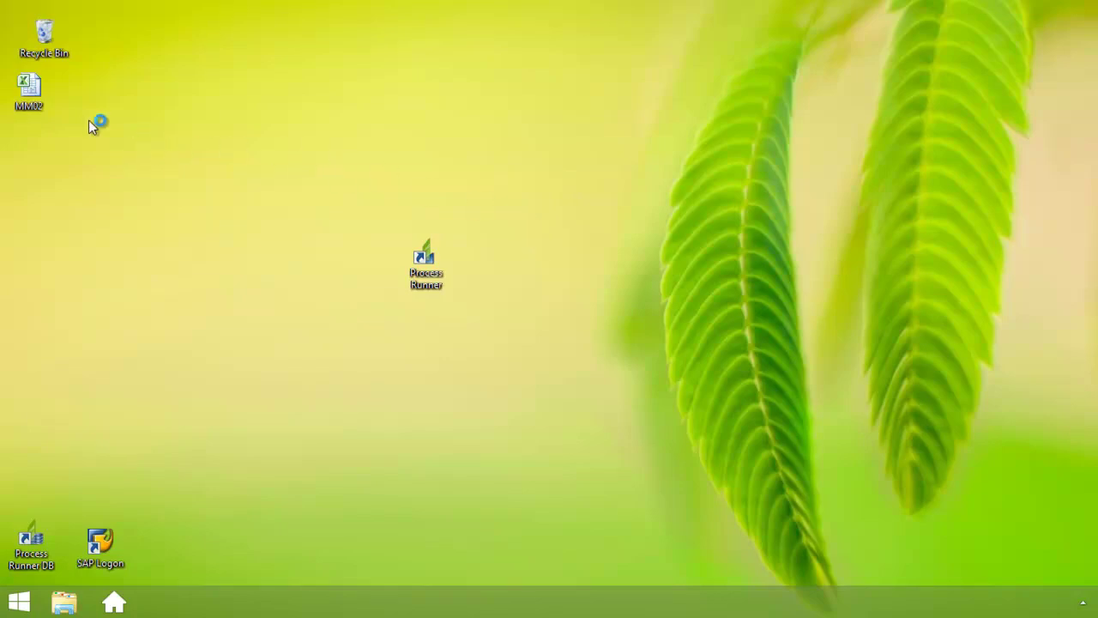
left_click_drag(46, 102, 430, 344)
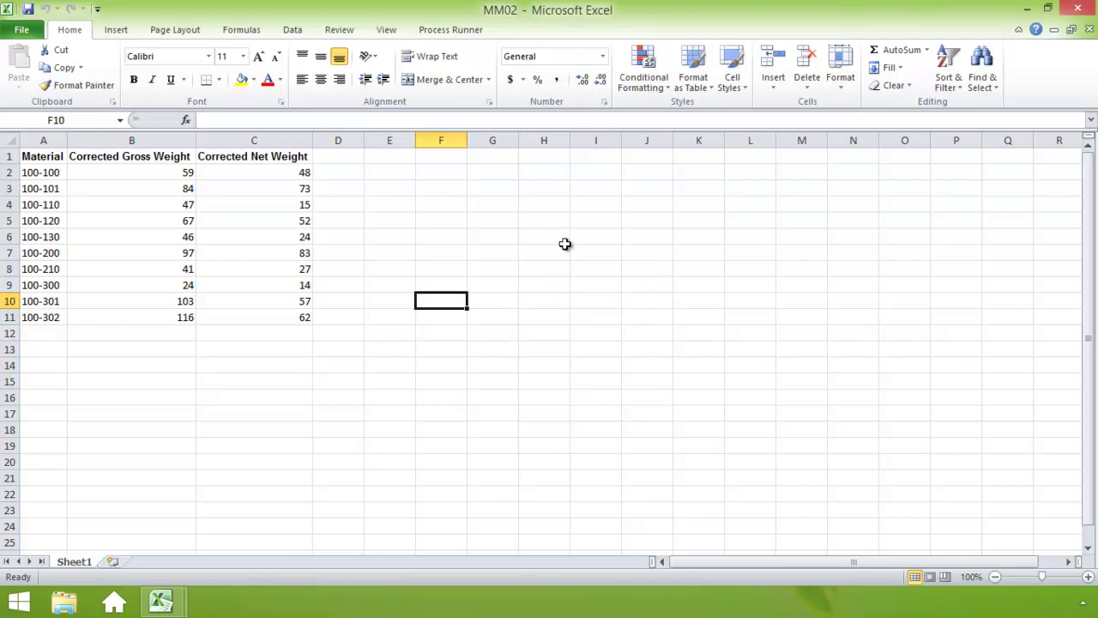
Embed the MM01 process file from the Innowera ProcessFiles folder in the workbook and check the list of attached processes
left_click(470, 31)
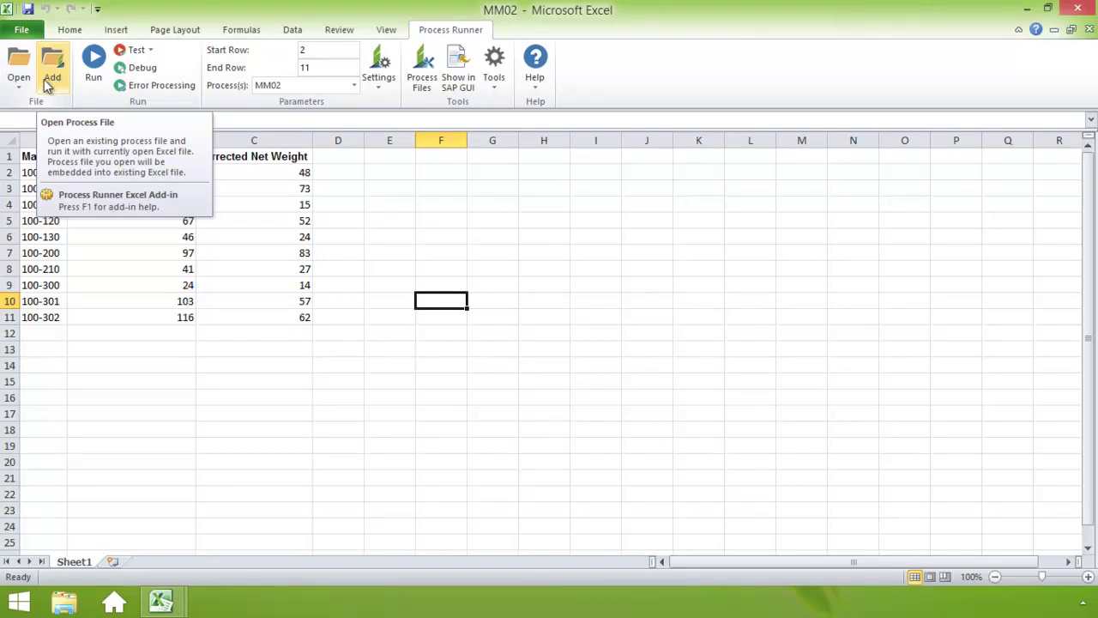
left_click(355, 87)
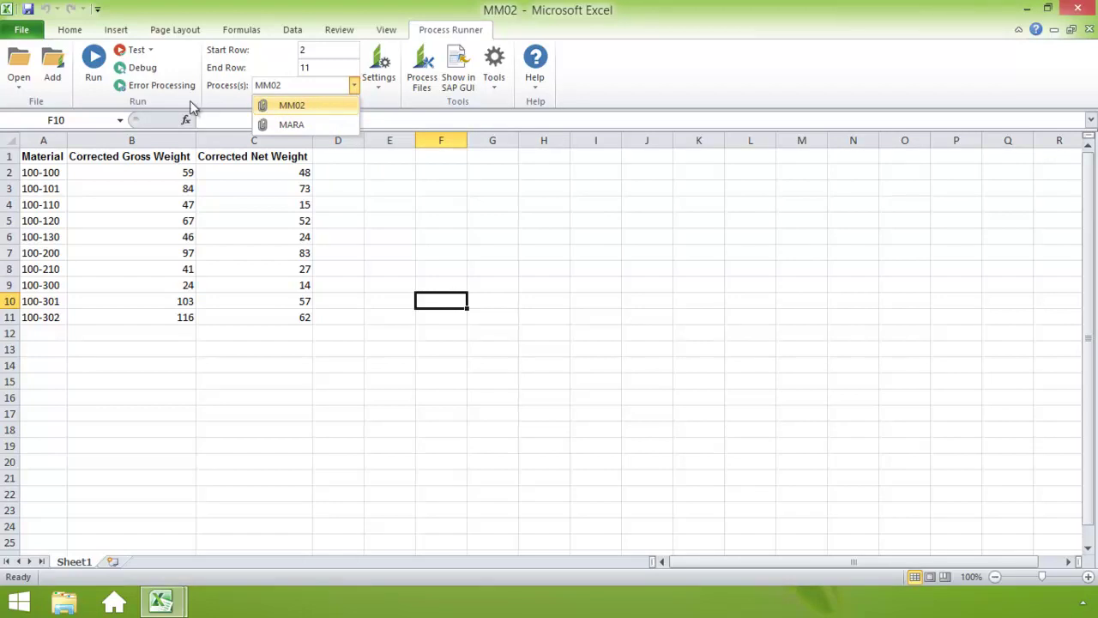
left_click(61, 80)
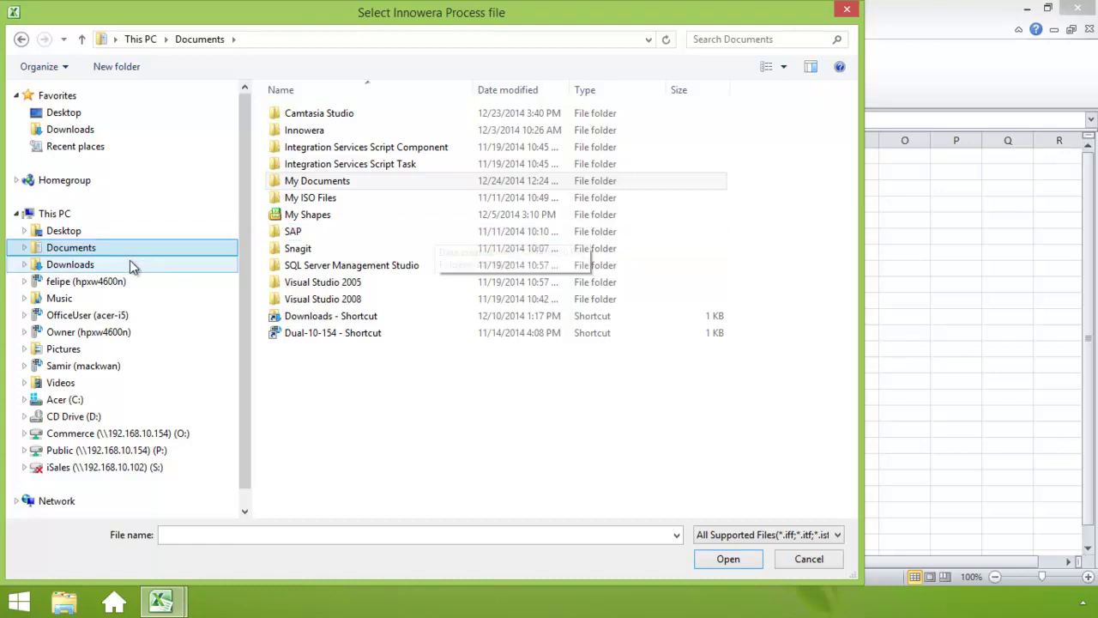
double_click(333, 133)
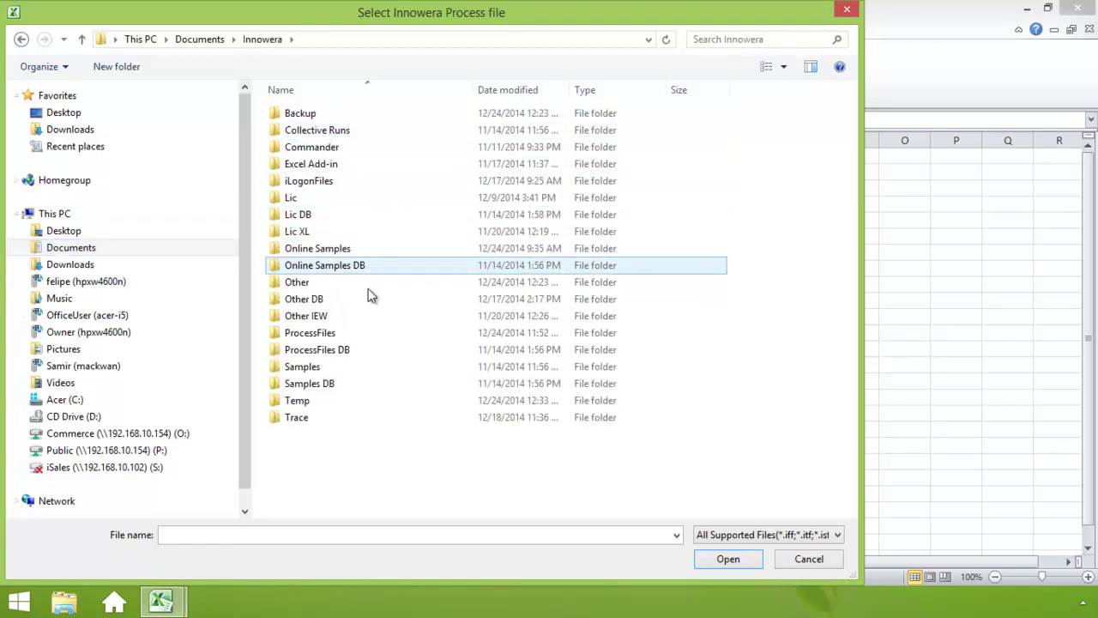
left_click(334, 335)
double_click(334, 334)
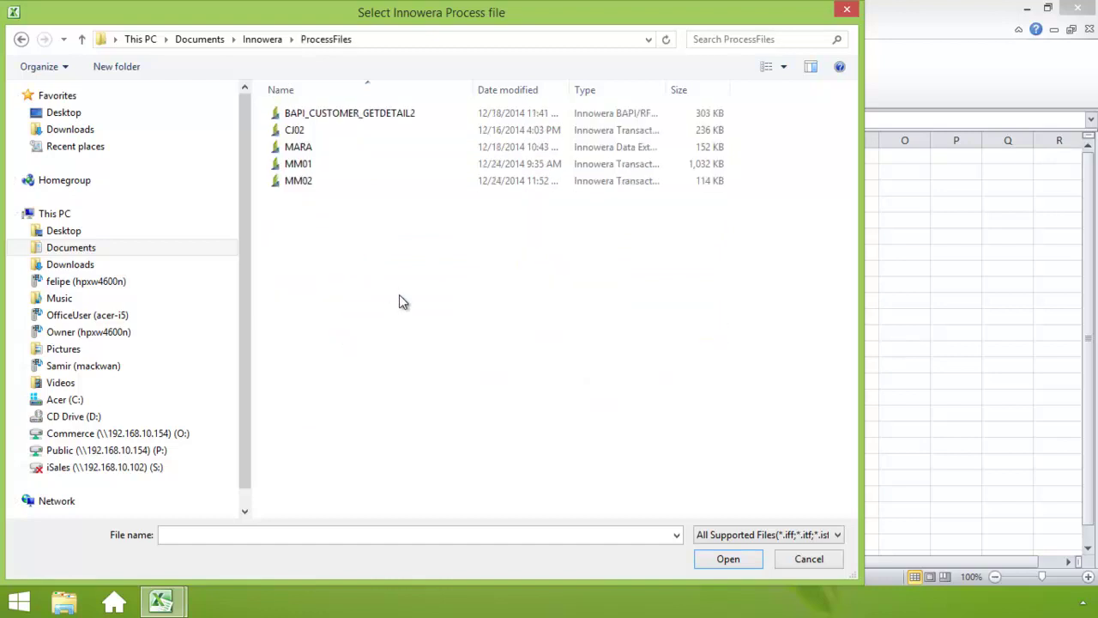
left_click(313, 166)
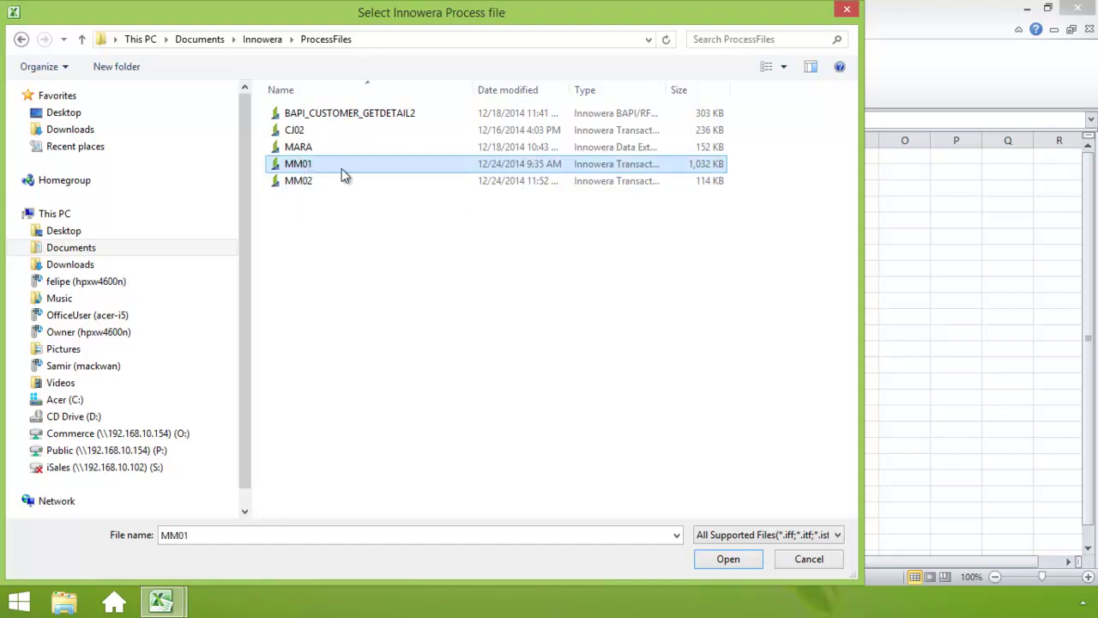
left_click(728, 558)
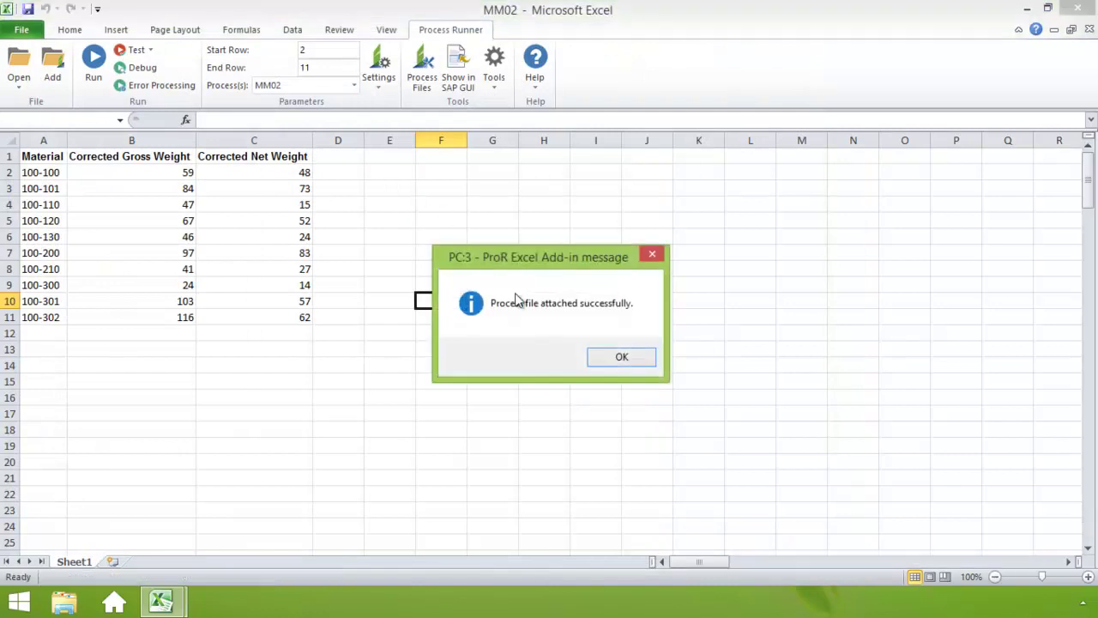
left_click(621, 359)
left_click(354, 88)
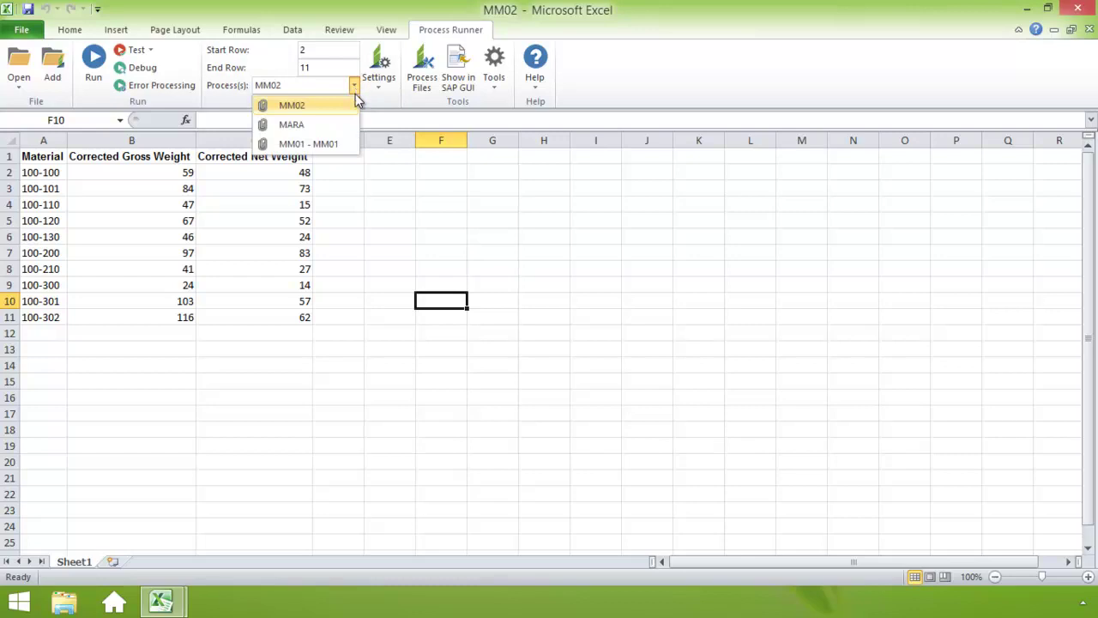
left_click(666, 303)
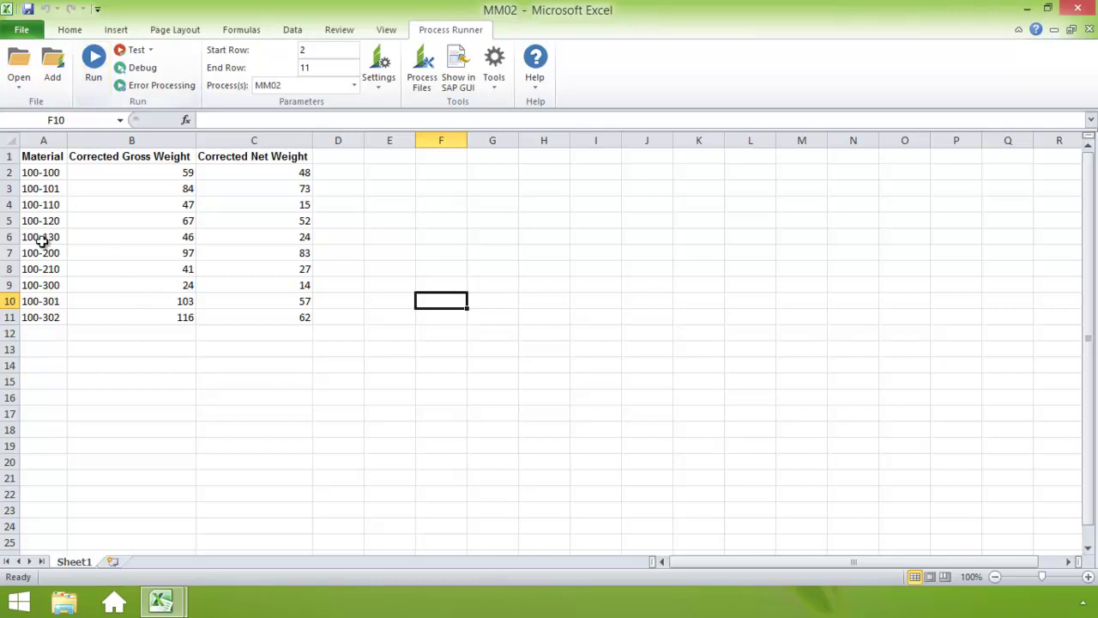
Change the material numbers in A5 and A9 to the invalid values 100-120x and 100-300x
left_click(61, 219)
left_click(254, 120)
type("x")
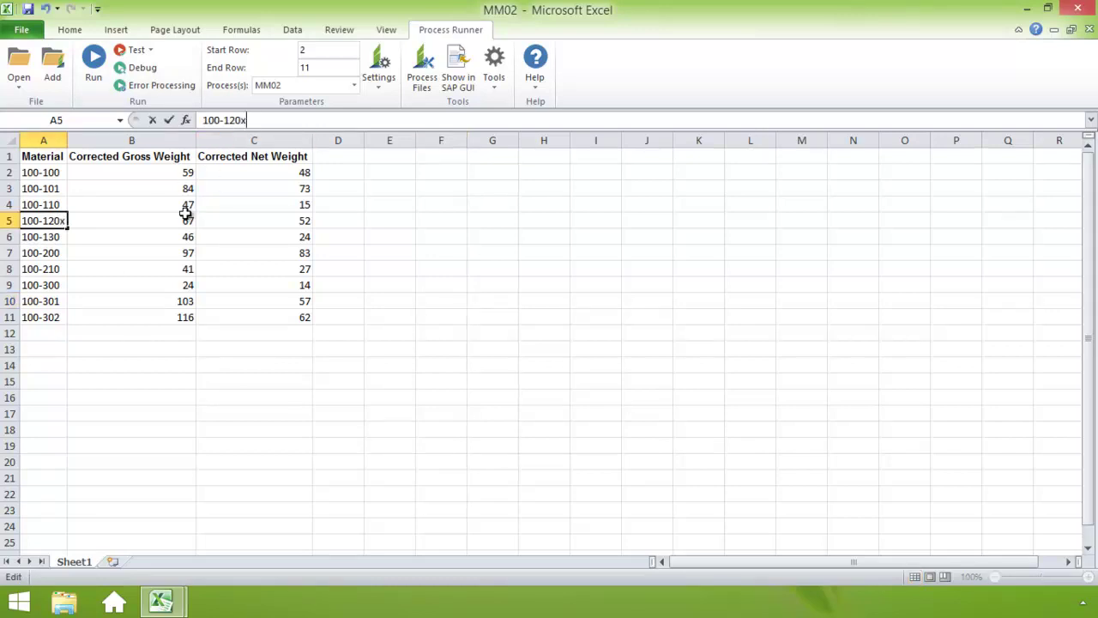
left_click(62, 285)
left_click(303, 121)
type("x")
left_click(510, 298)
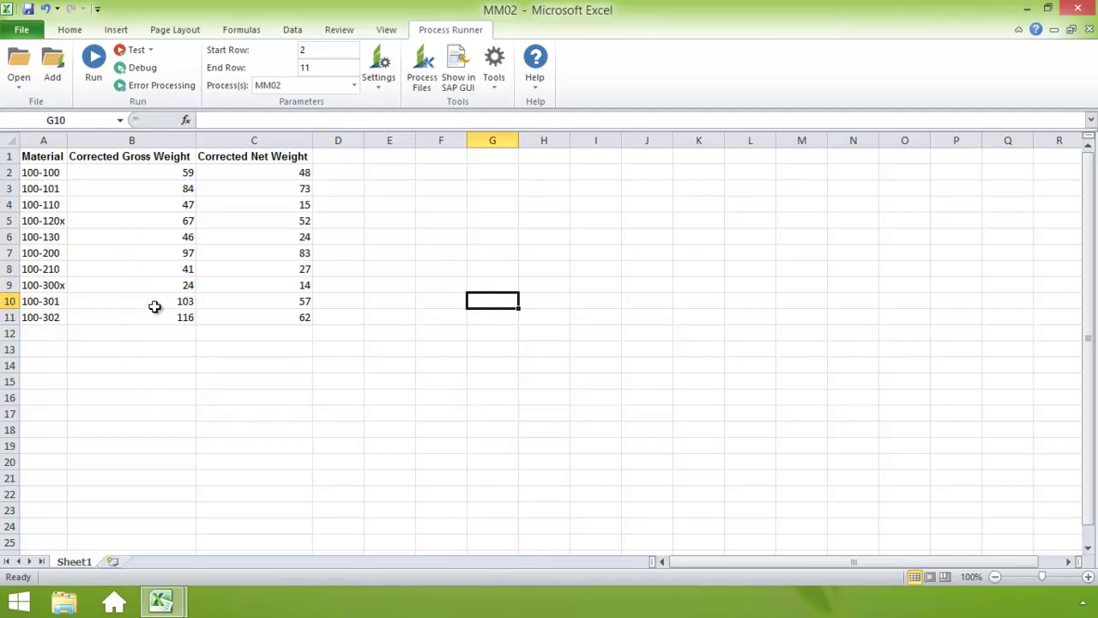
Test-run the MM02 process, accepting the test run warning and logging on to DAEMO 1 with the SAP password
left_click(135, 50)
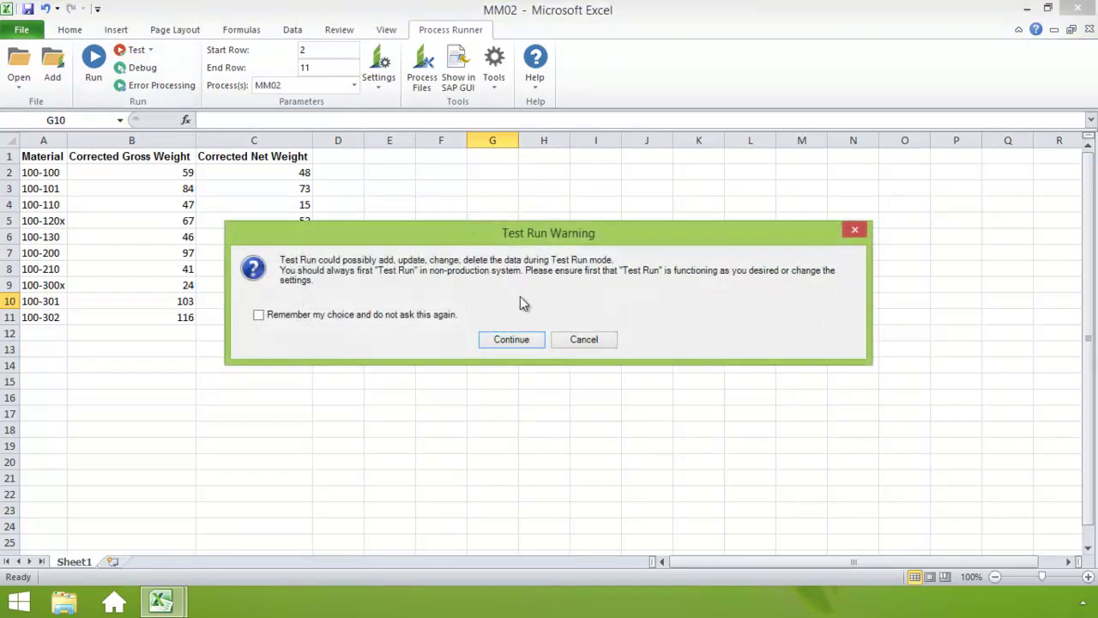
left_click(514, 341)
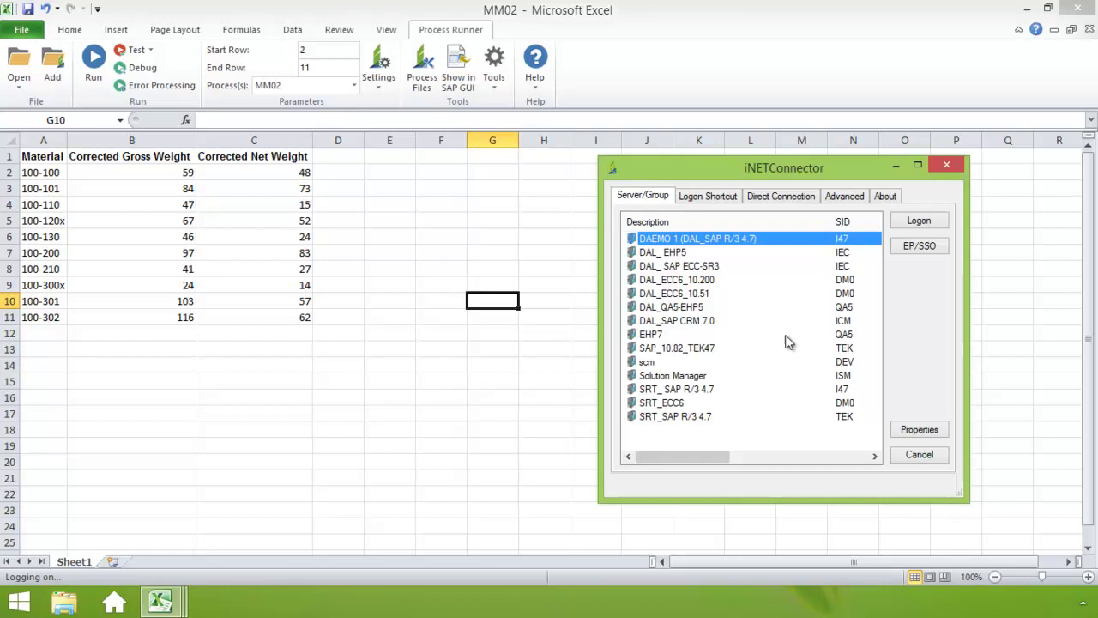
left_click(940, 223)
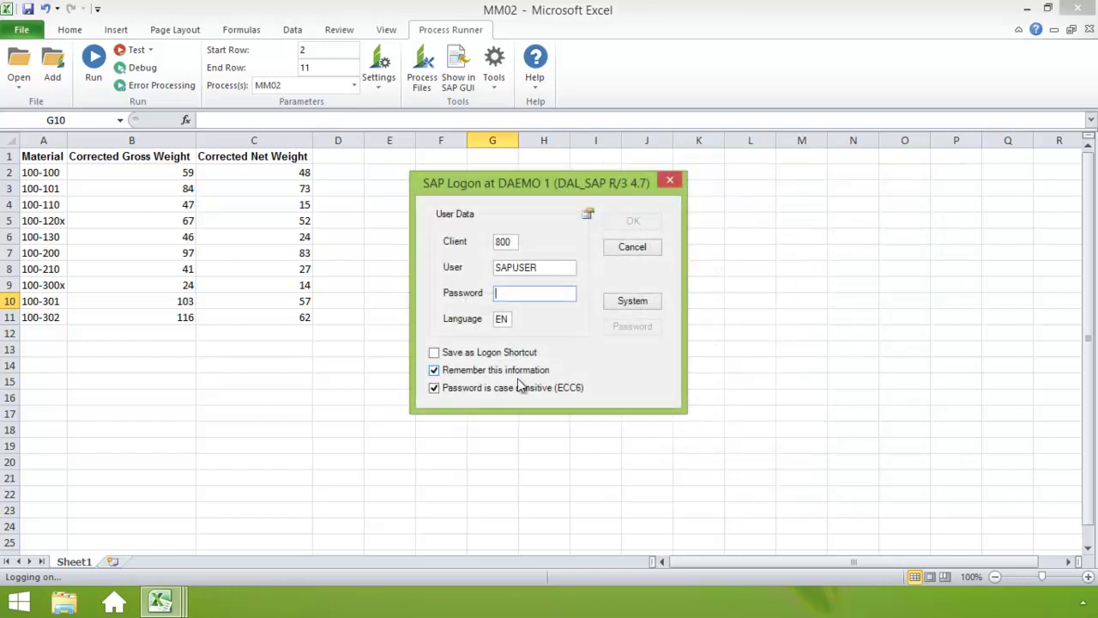
type("****")
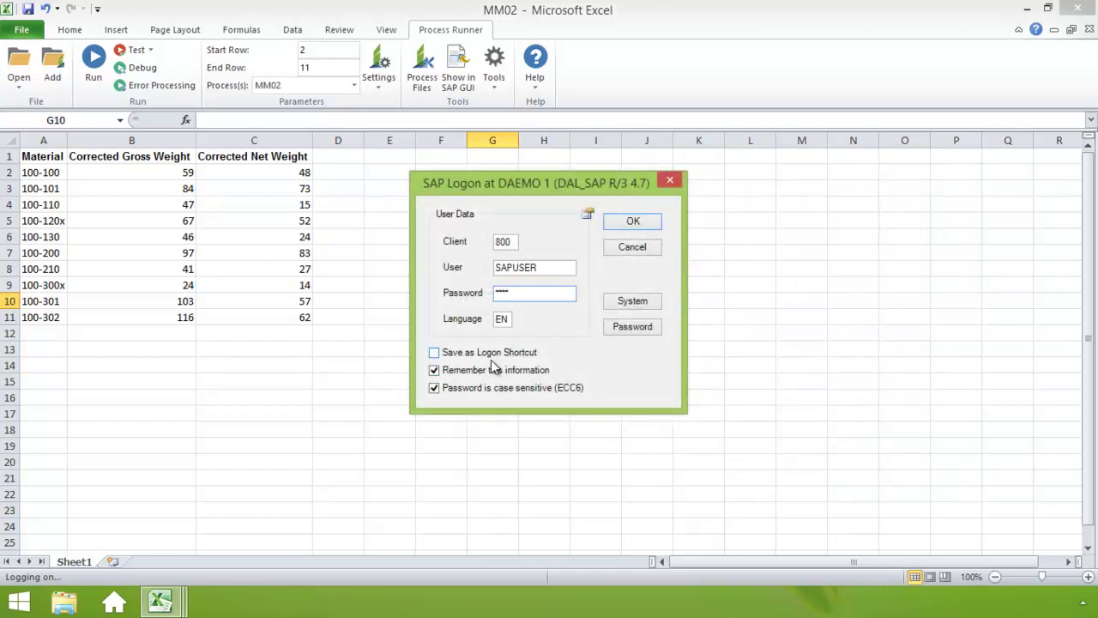
left_click(626, 223)
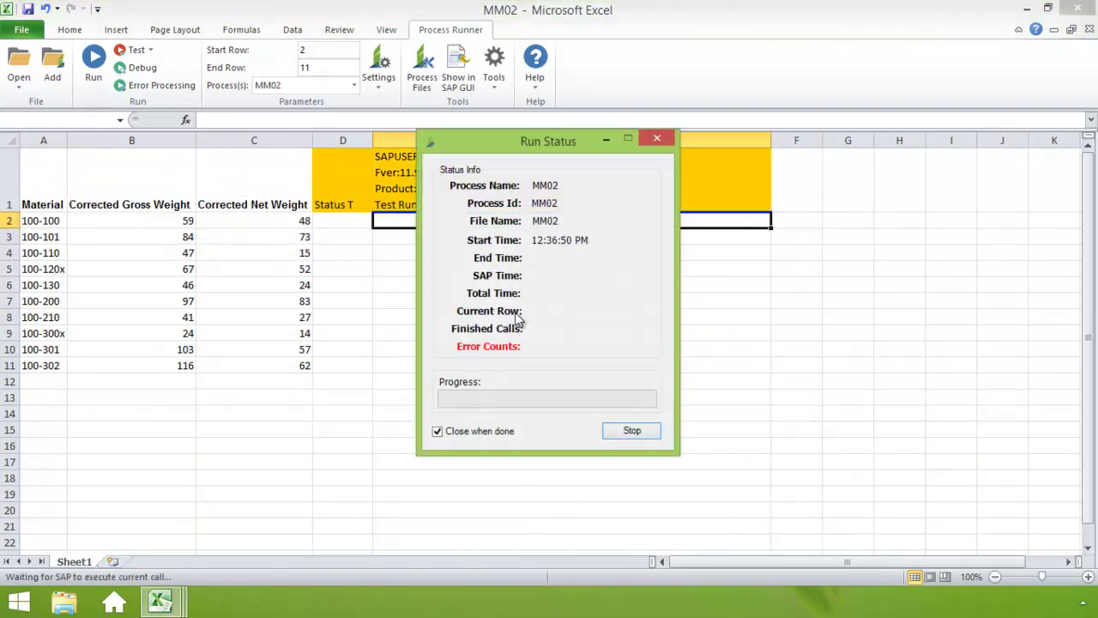
left_click_drag(548, 147, 949, 162)
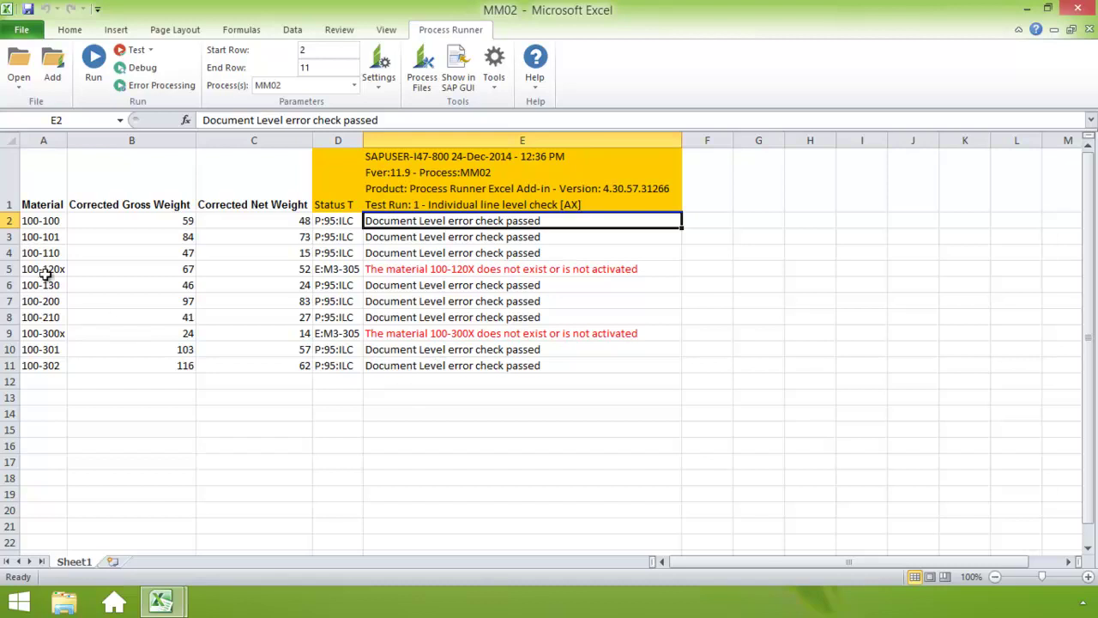
Correct the material numbers in A5 and A9 to 100-120 and 100-300
left_click(54, 269)
left_click(275, 120)
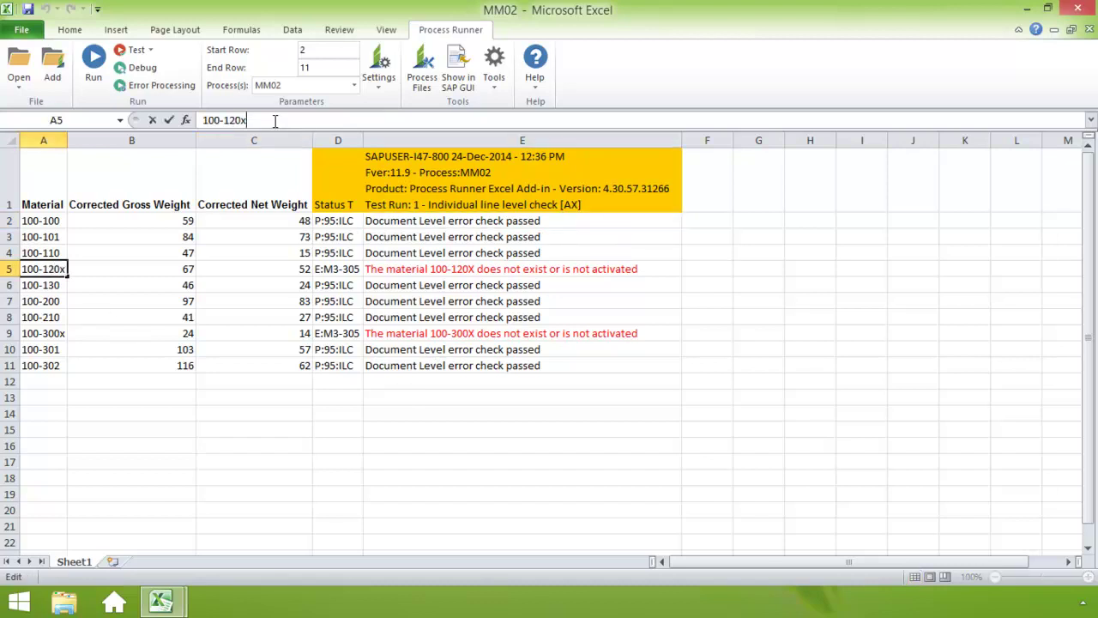
left_click(51, 335)
left_click(254, 120)
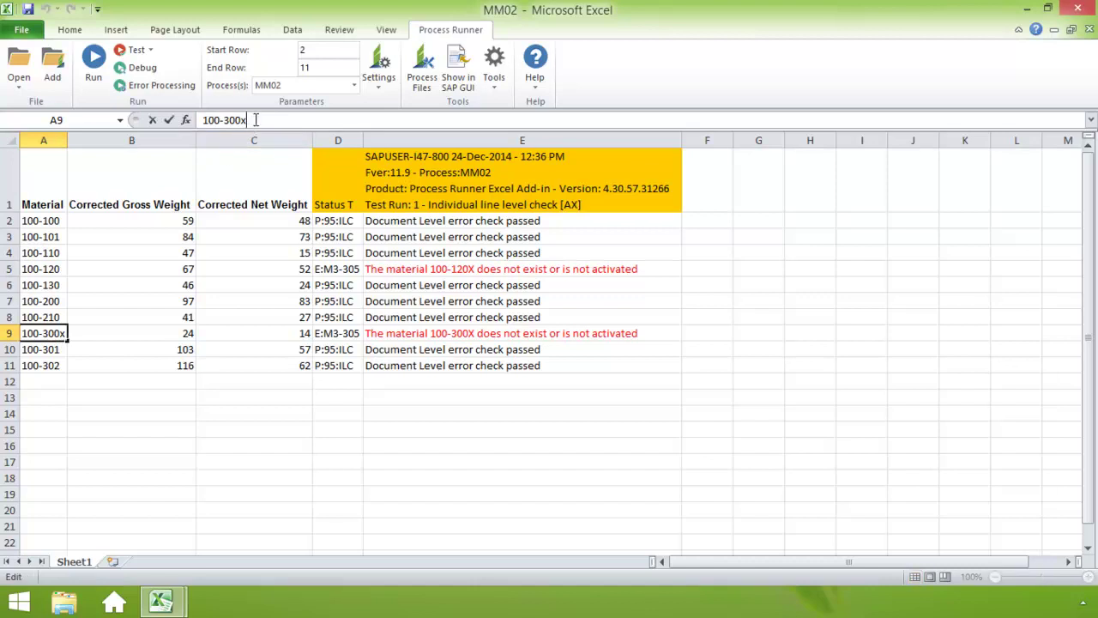
left_click(159, 381)
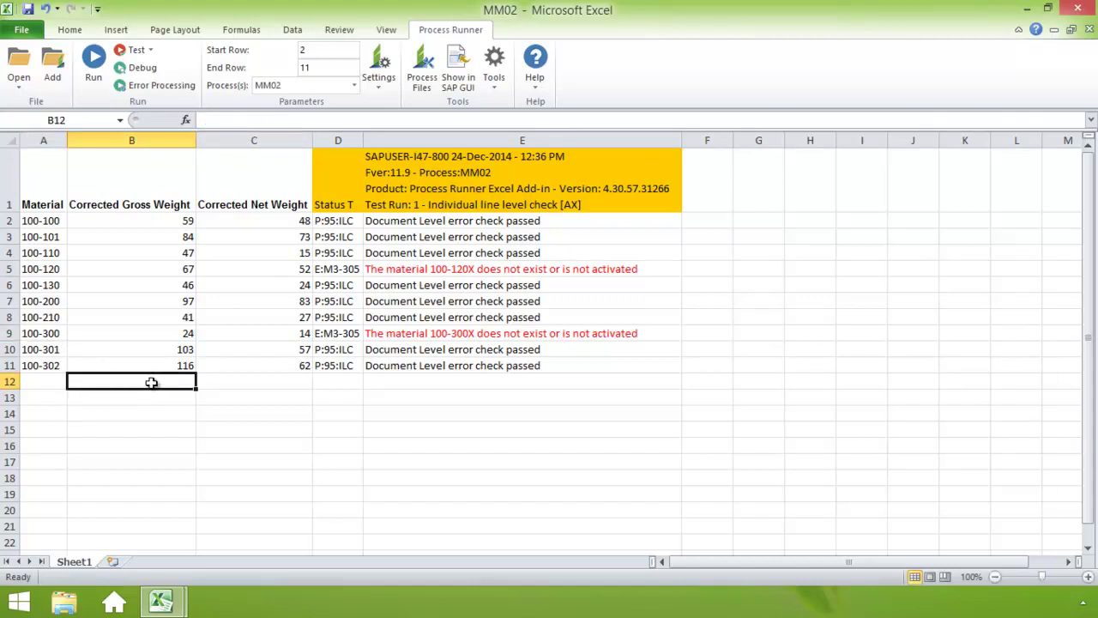
Run the MM02 process for real on the DAEMO 1 system using the remembered logon details, and view the returned messages
left_click(94, 58)
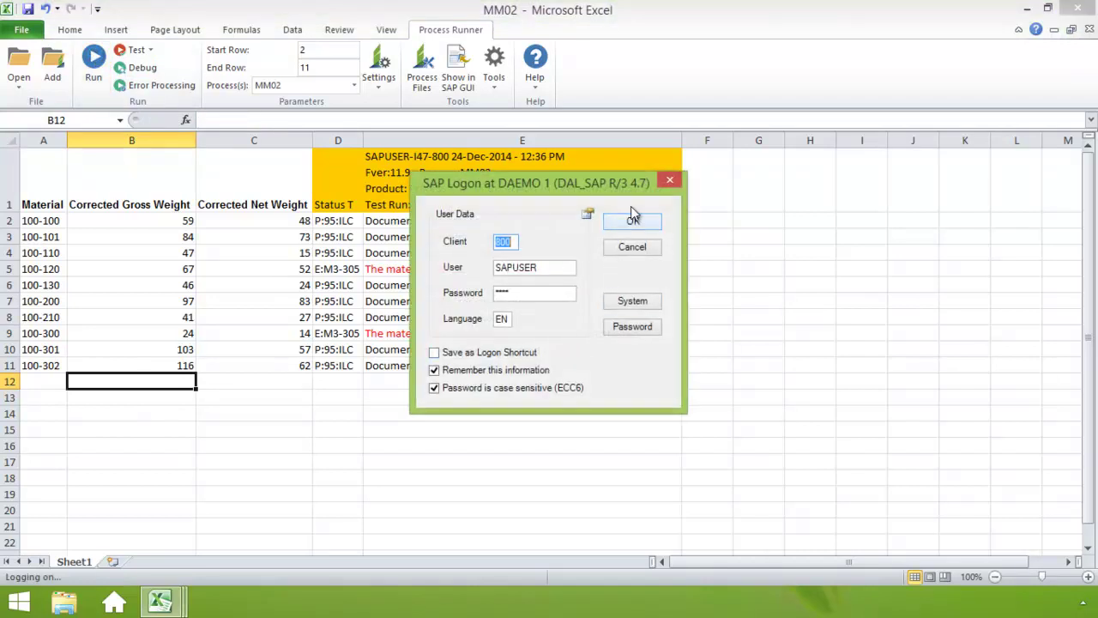
left_click(629, 302)
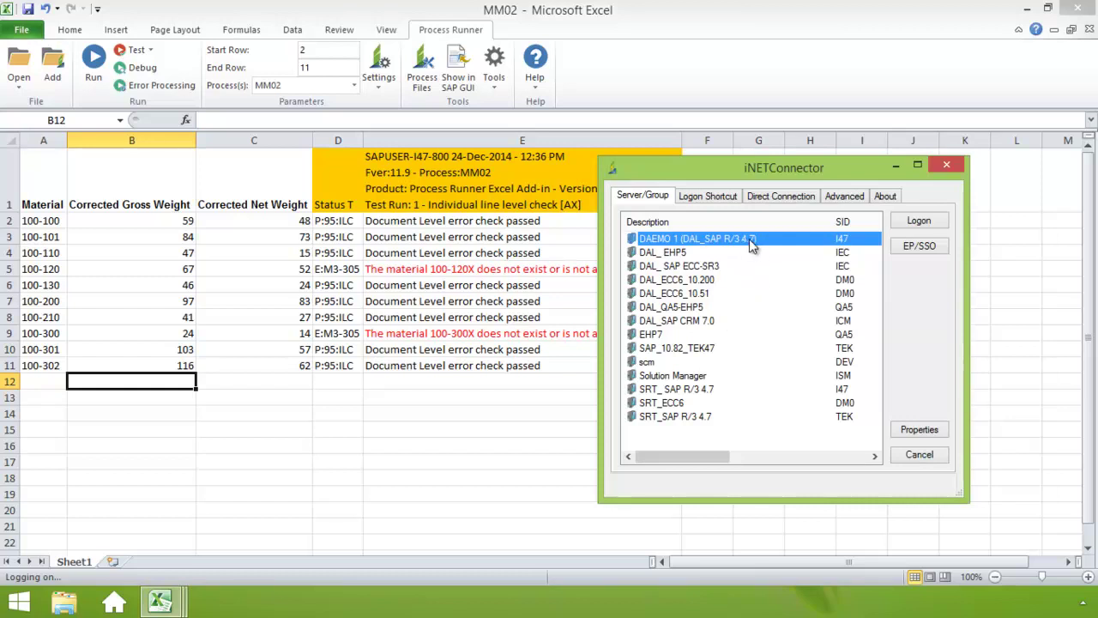
left_click(914, 223)
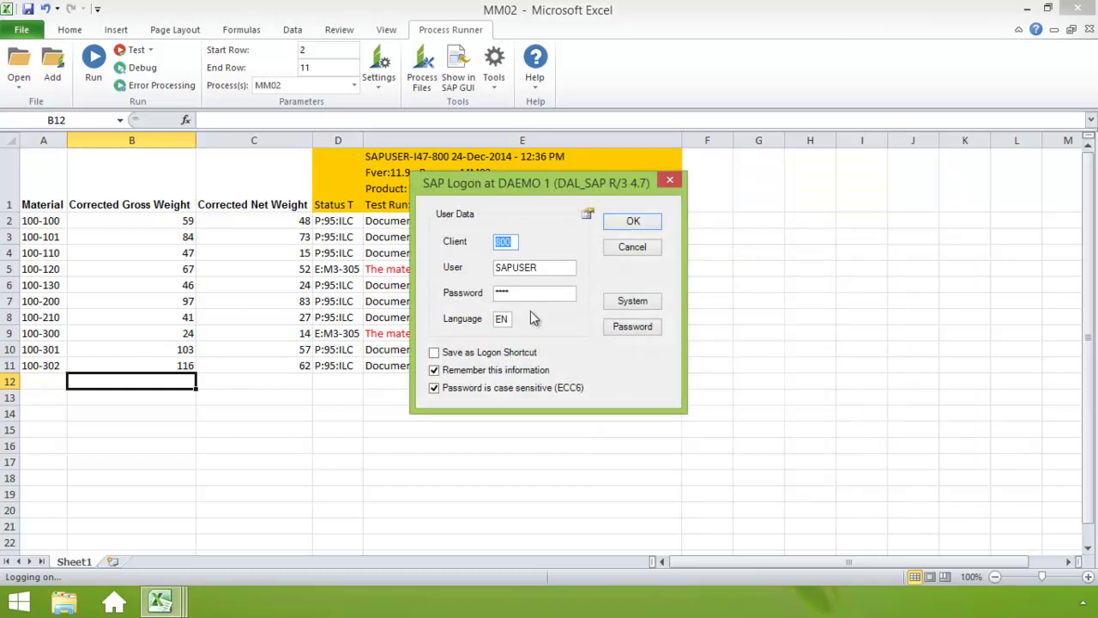
left_click(654, 223)
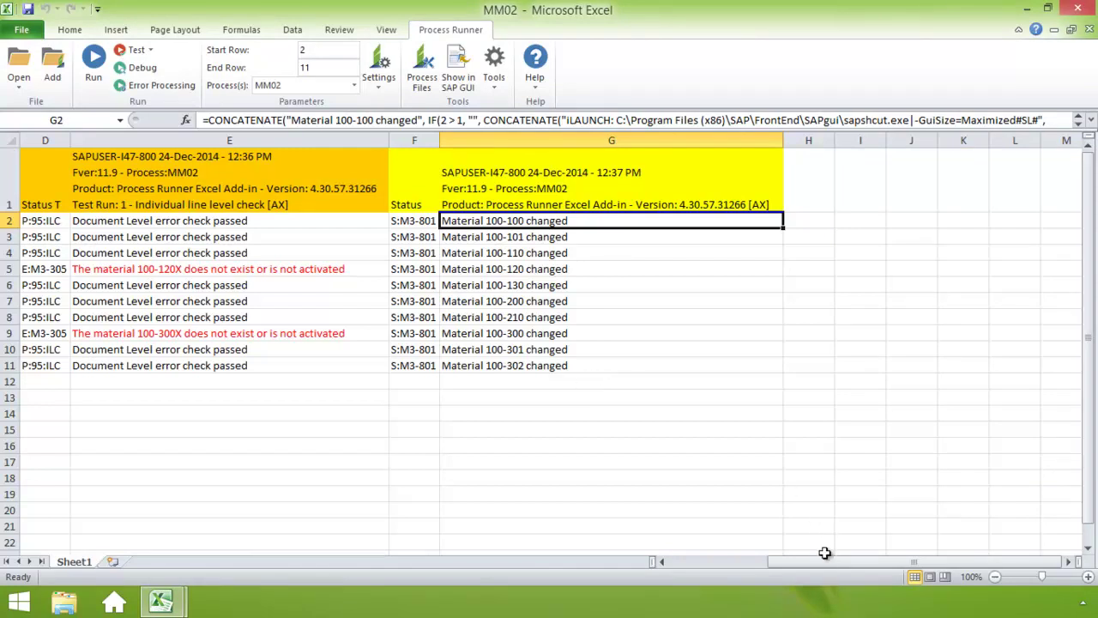
left_click_drag(823, 566, 661, 564)
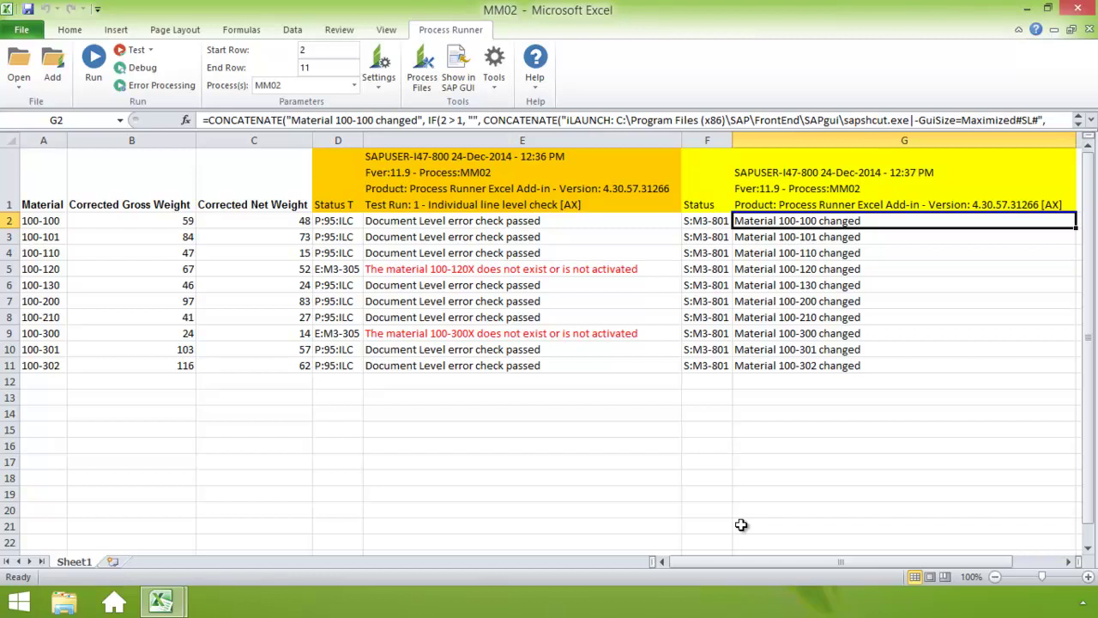
Show material 100-200 from its result message in SAP GUI, allowing the connection and logging on with the account password
left_click(779, 267)
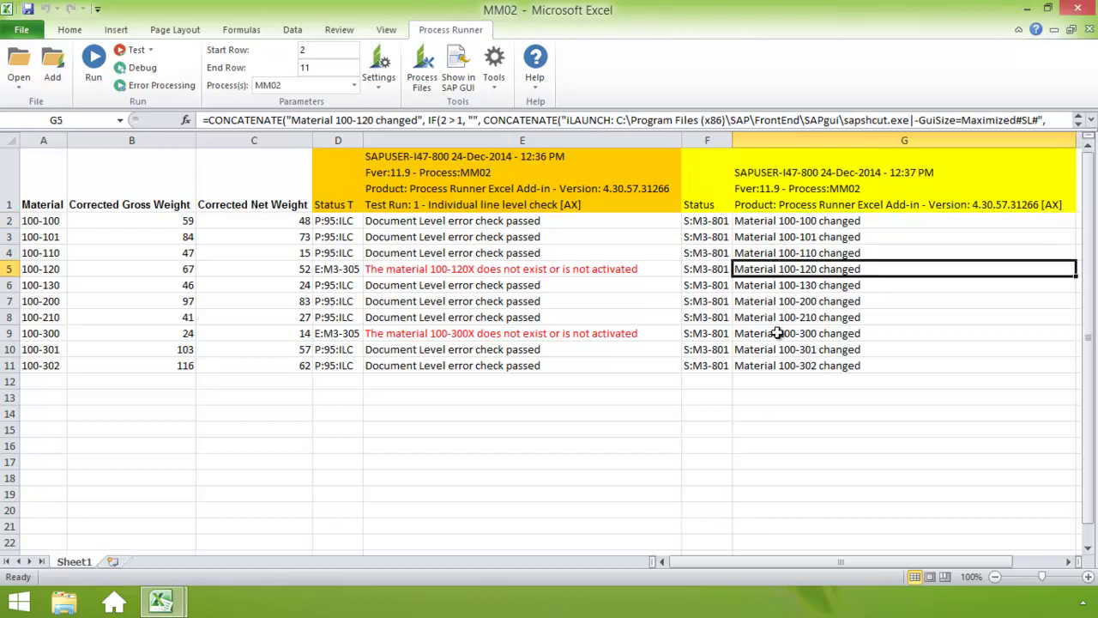
left_click(777, 333)
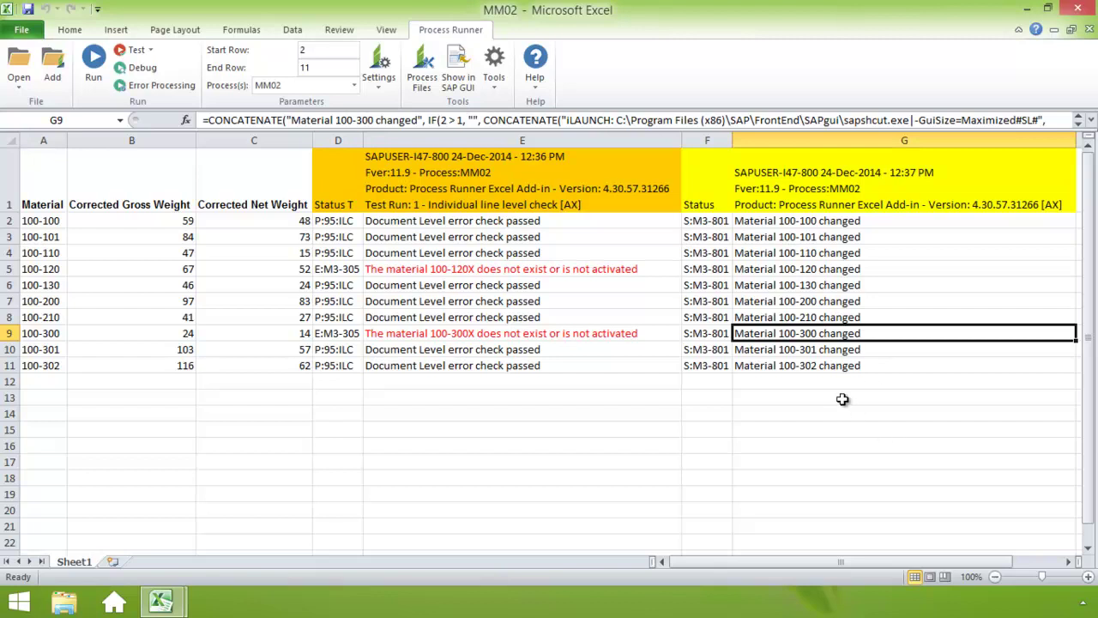
left_click(815, 369)
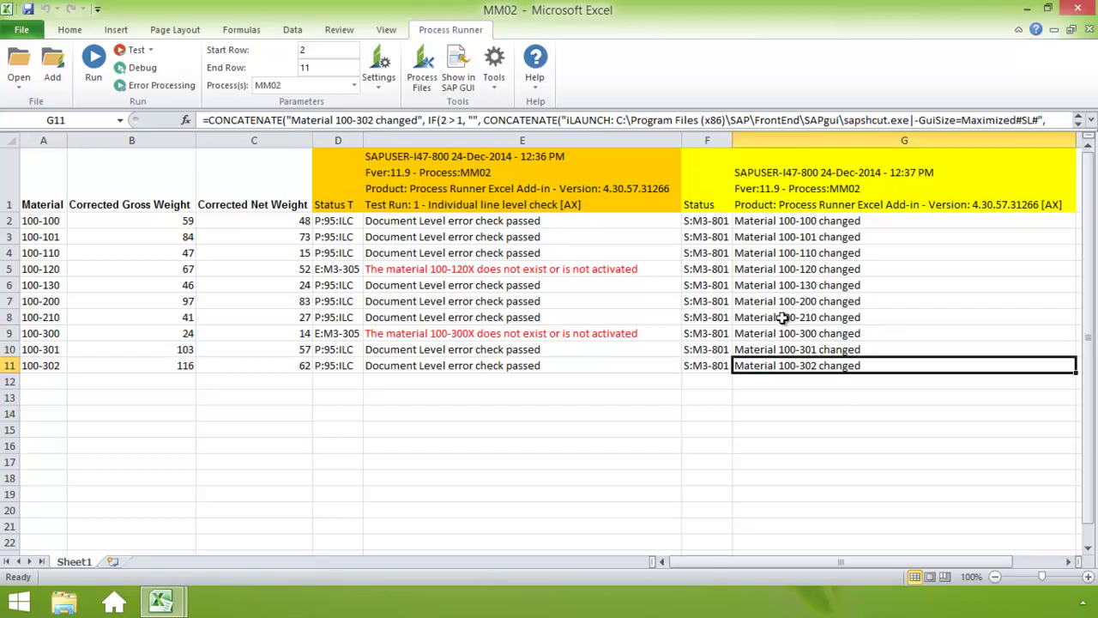
left_click(788, 300)
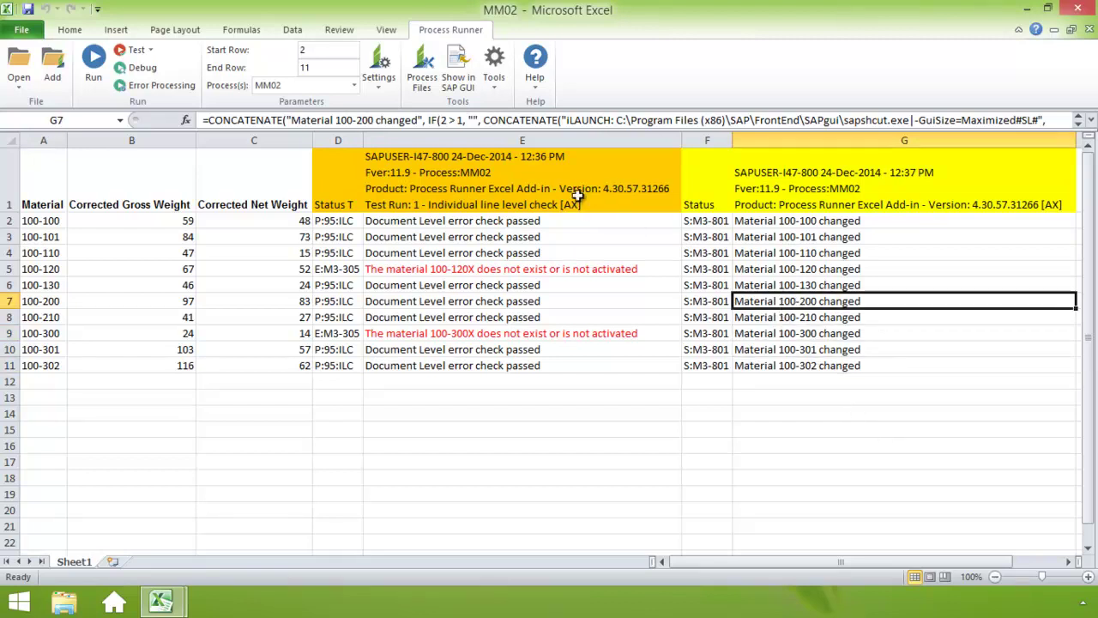
left_click(468, 86)
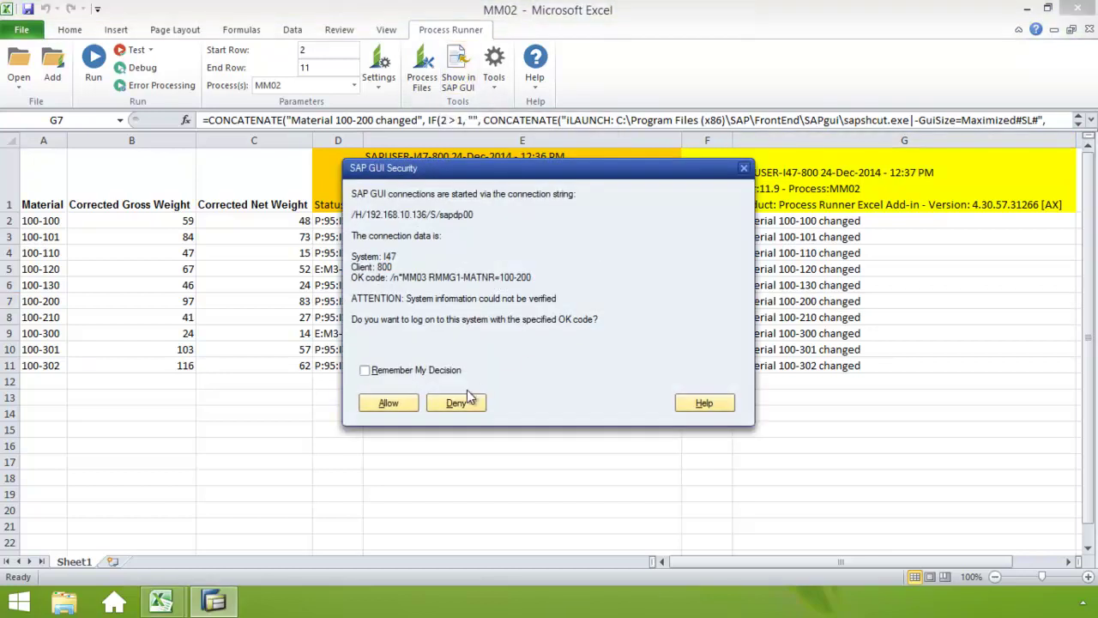
left_click(389, 403)
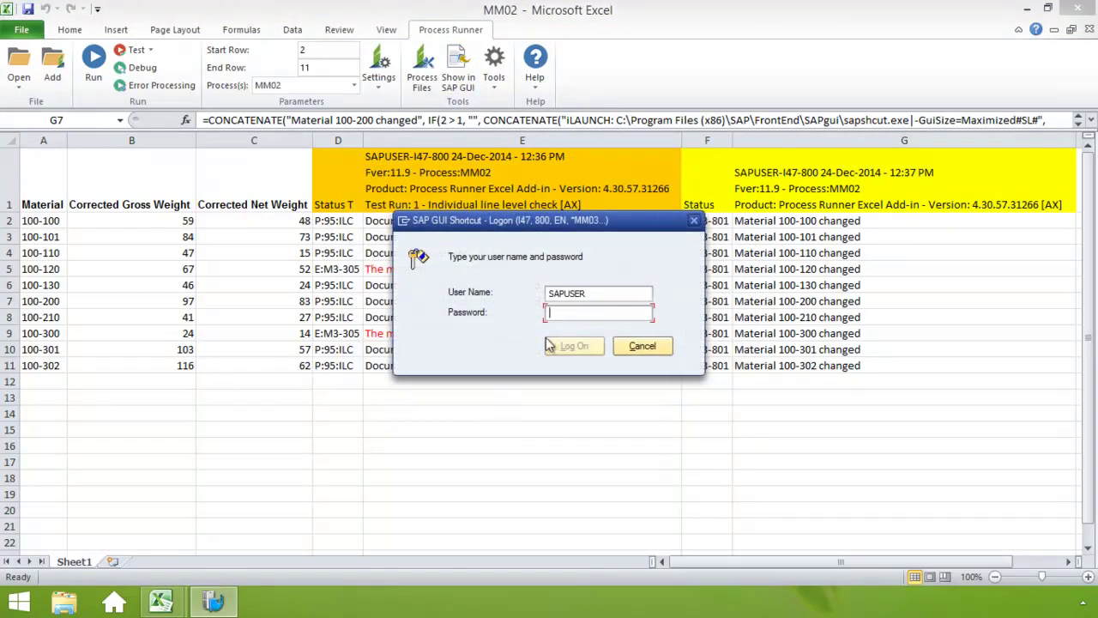
type("****")
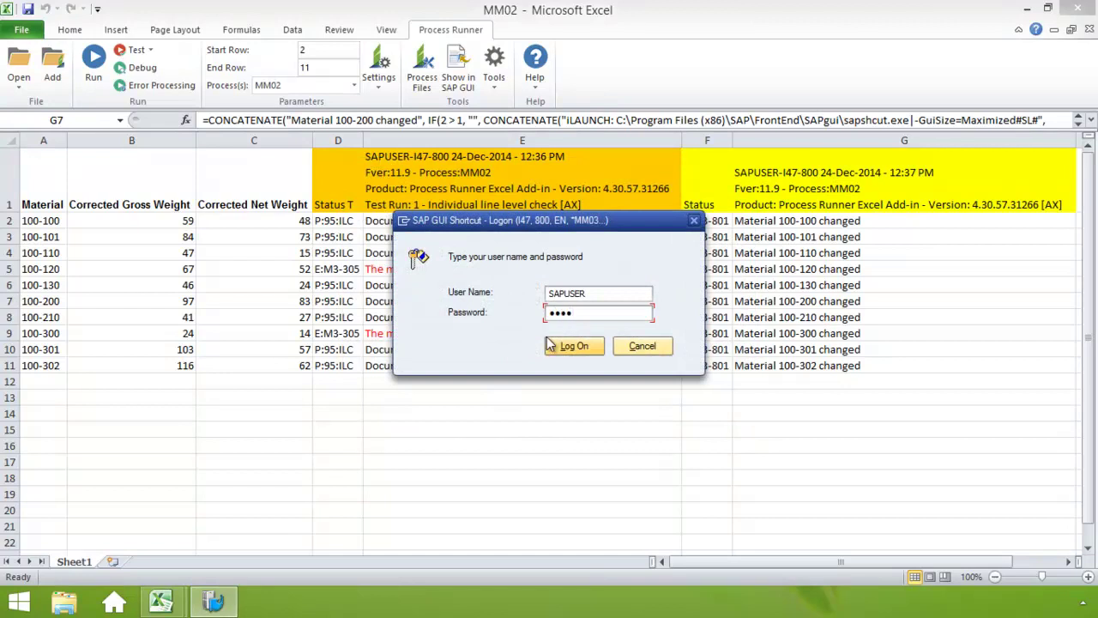
left_click(575, 345)
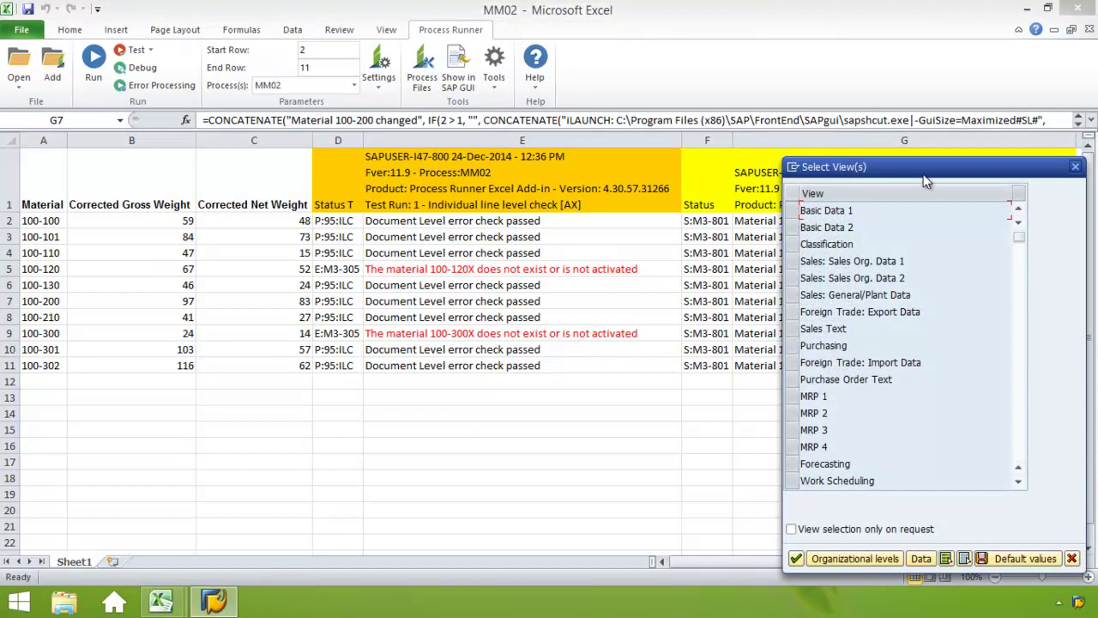
Show the Basic Data 1 view of material 100-200 in a reduced window beside the worksheet to check its weights
left_click_drag(924, 177, 893, 89)
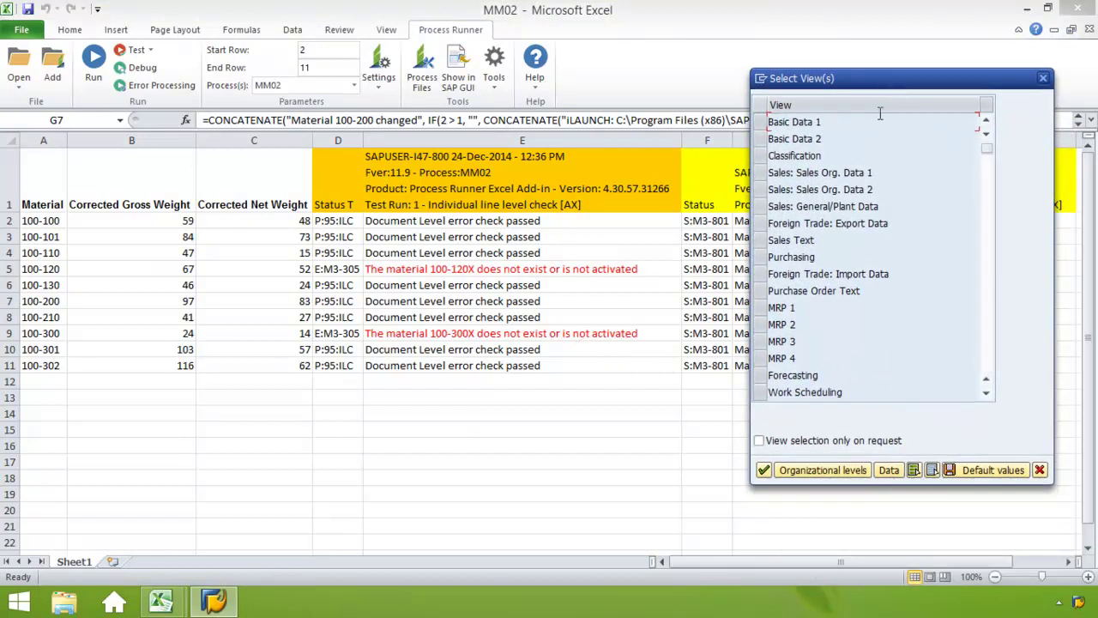
left_click(762, 123)
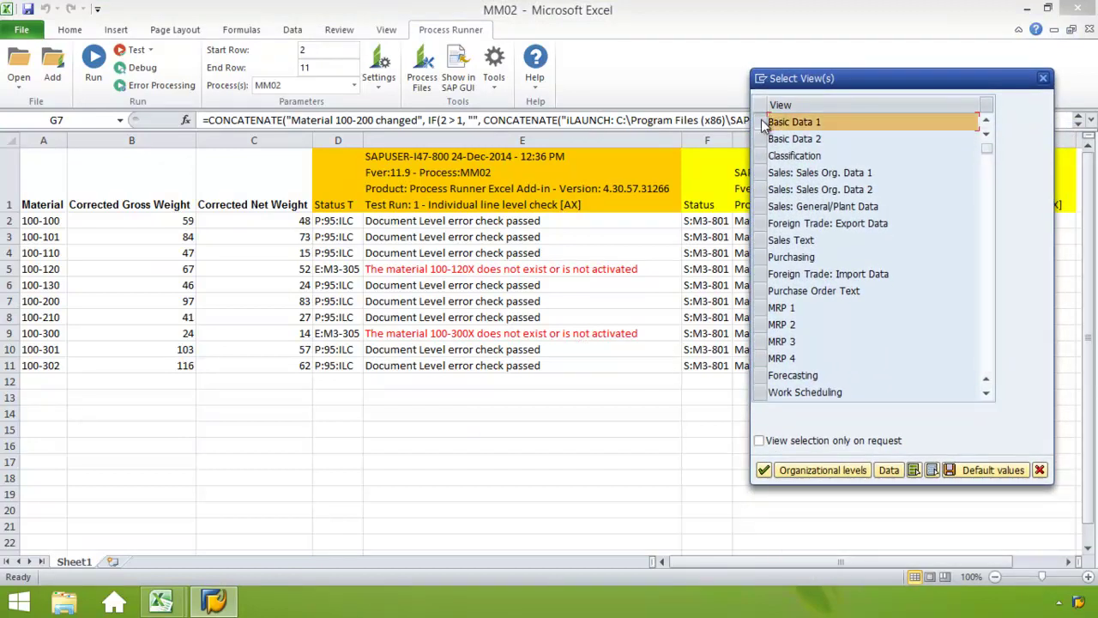
left_click(763, 471)
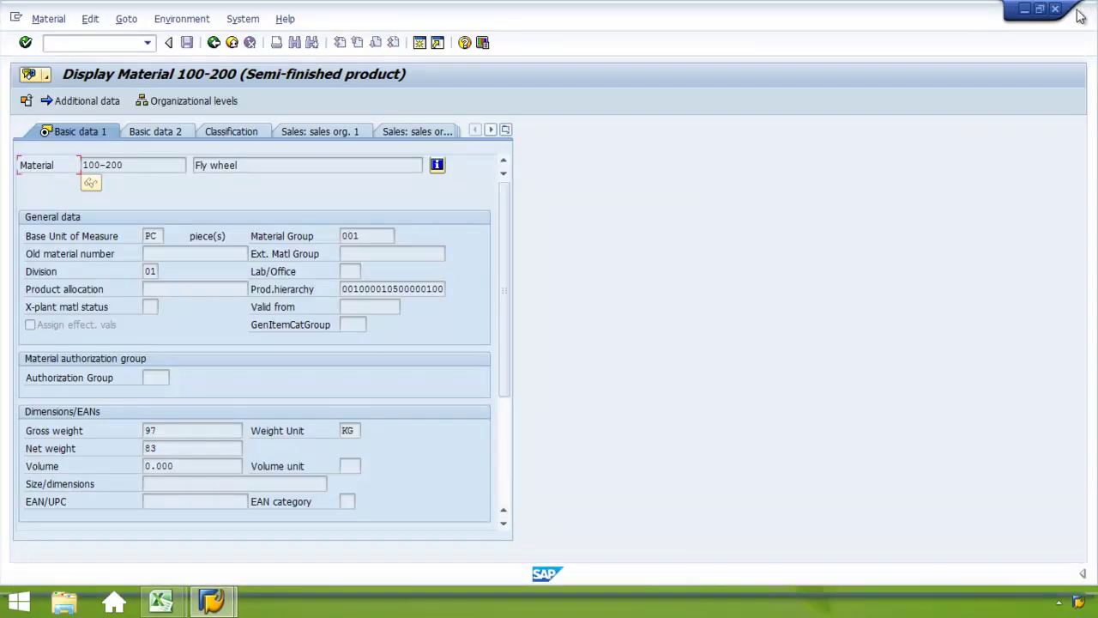
left_click(1040, 10)
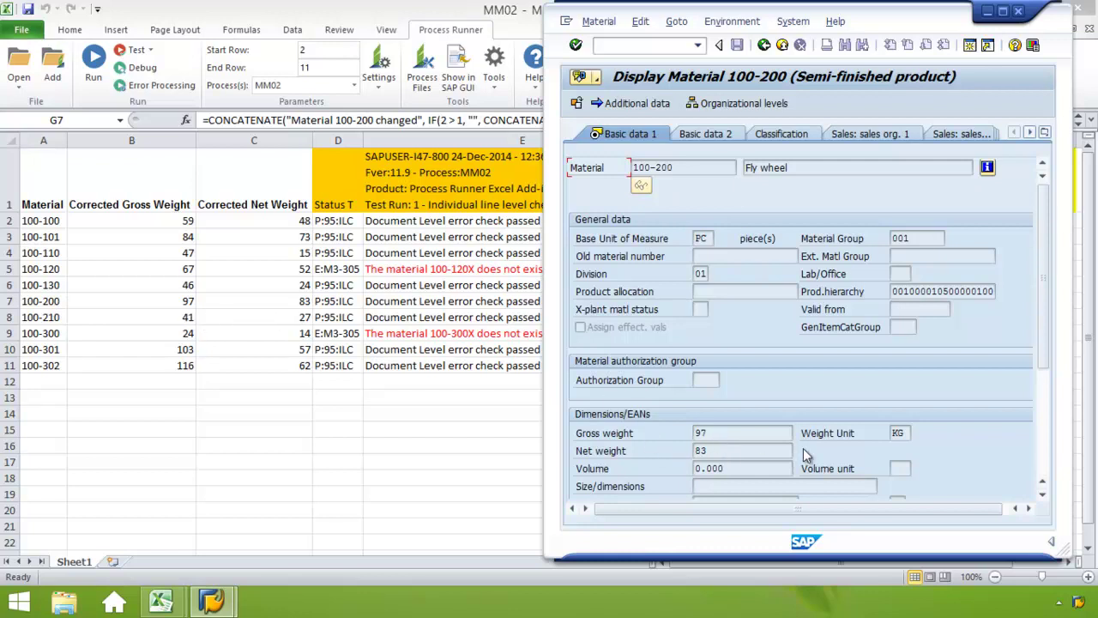
Display the change documents for material 100-200, and log off from SAP
left_click(725, 26)
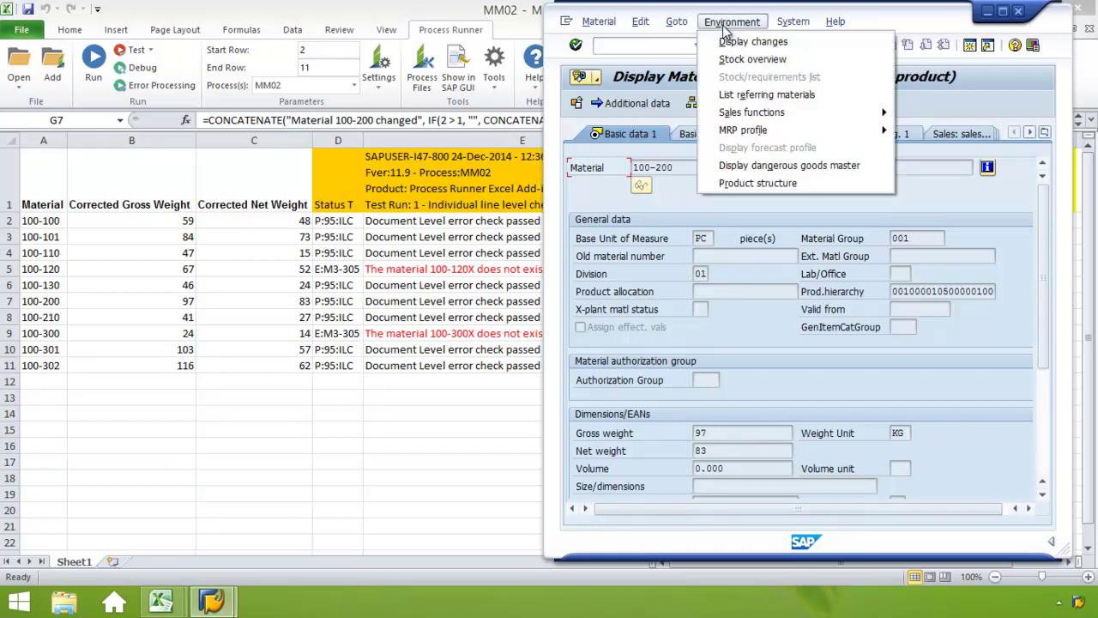
left_click(736, 48)
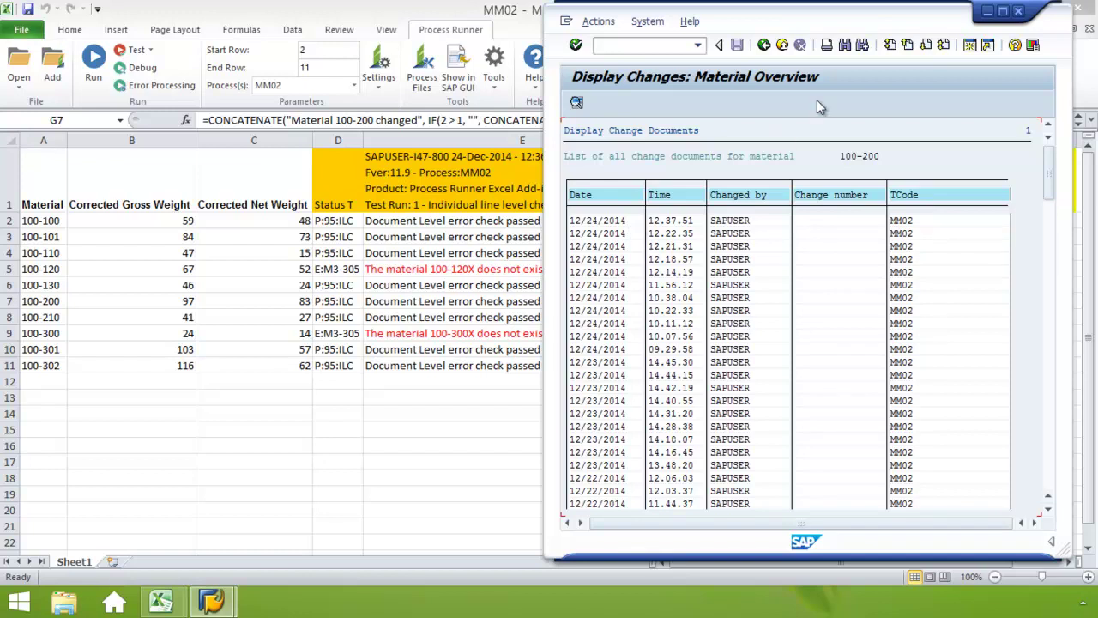
left_click(1019, 11)
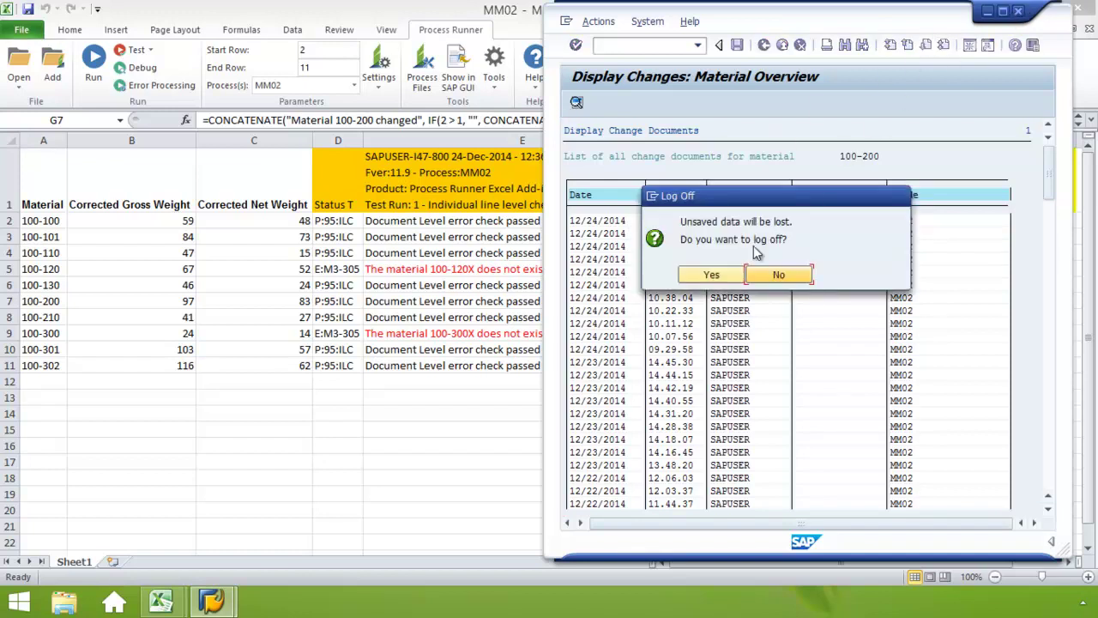
left_click(711, 274)
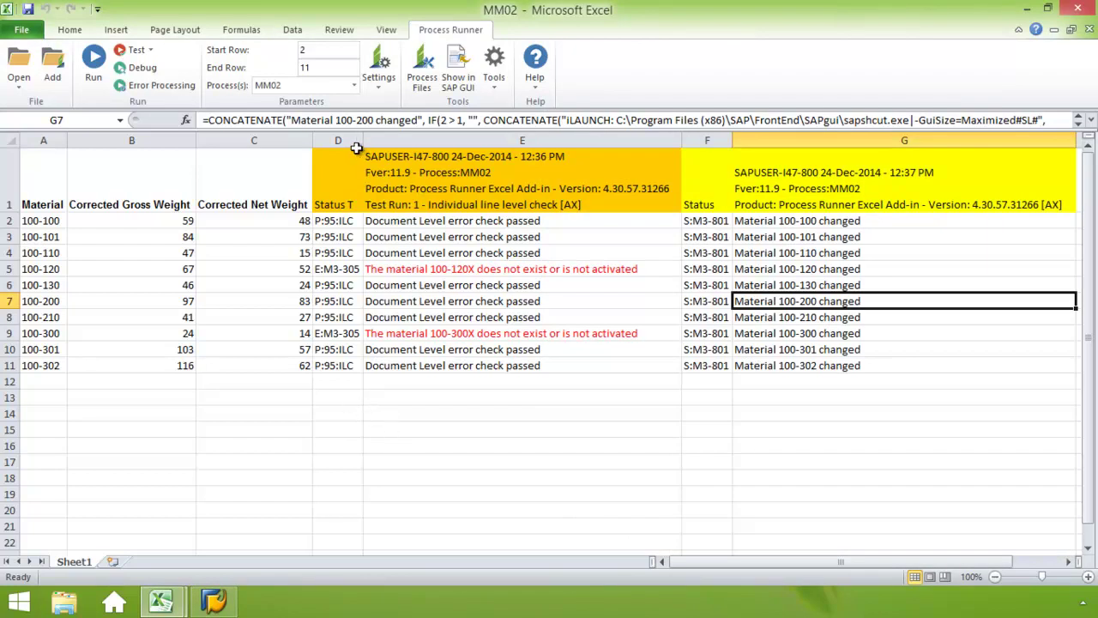
Delete the entire result columns D to G holding the test run and run messages
left_click_drag(343, 153, 752, 373)
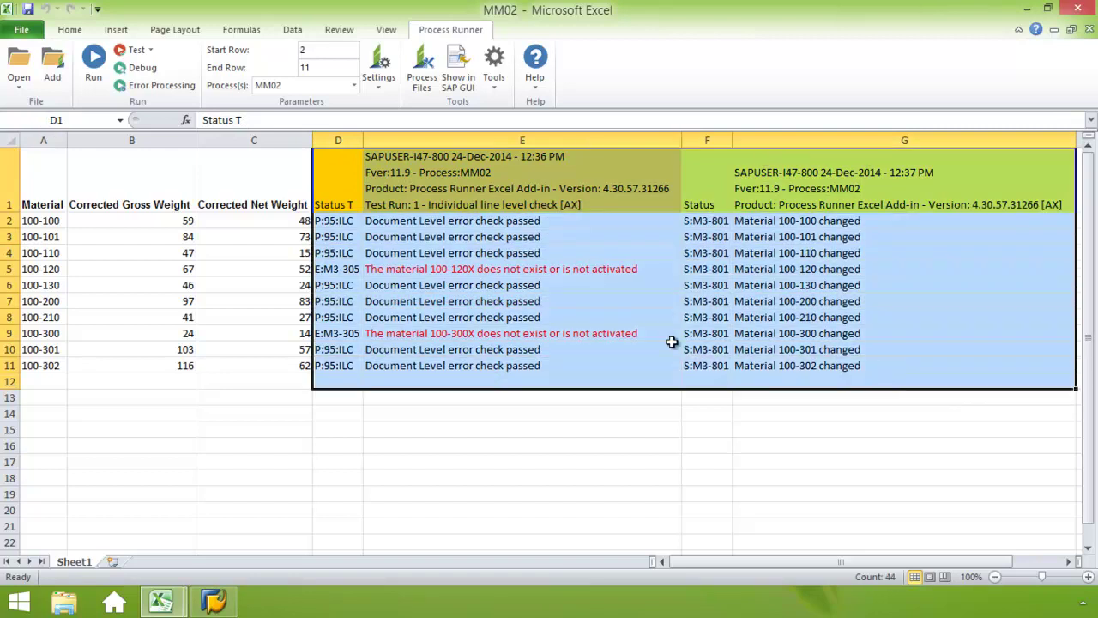
right_click(630, 309)
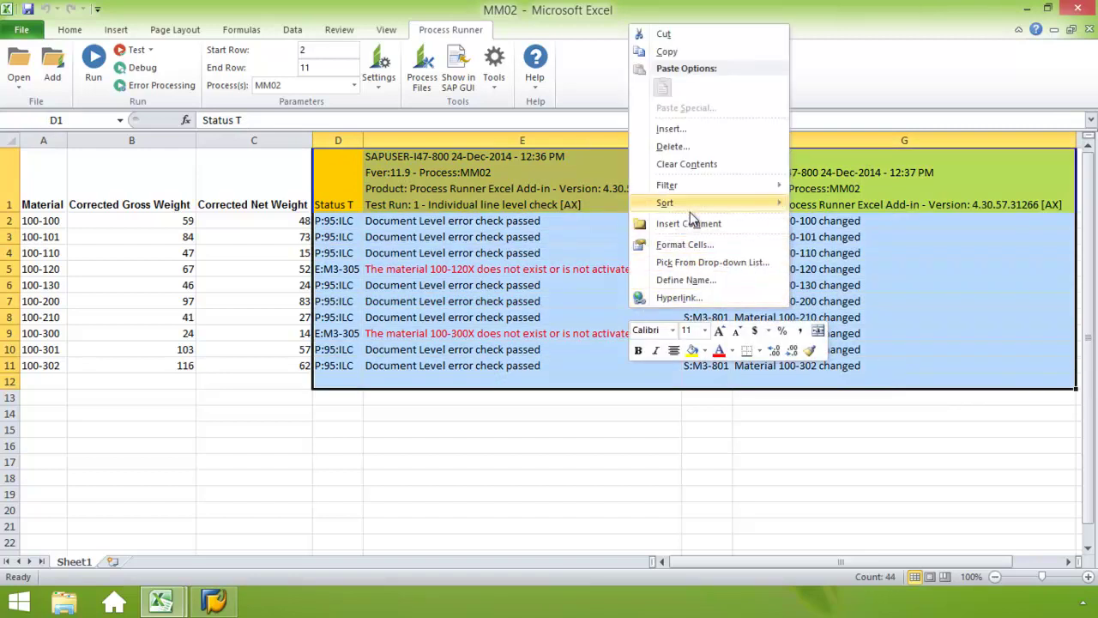
left_click(678, 148)
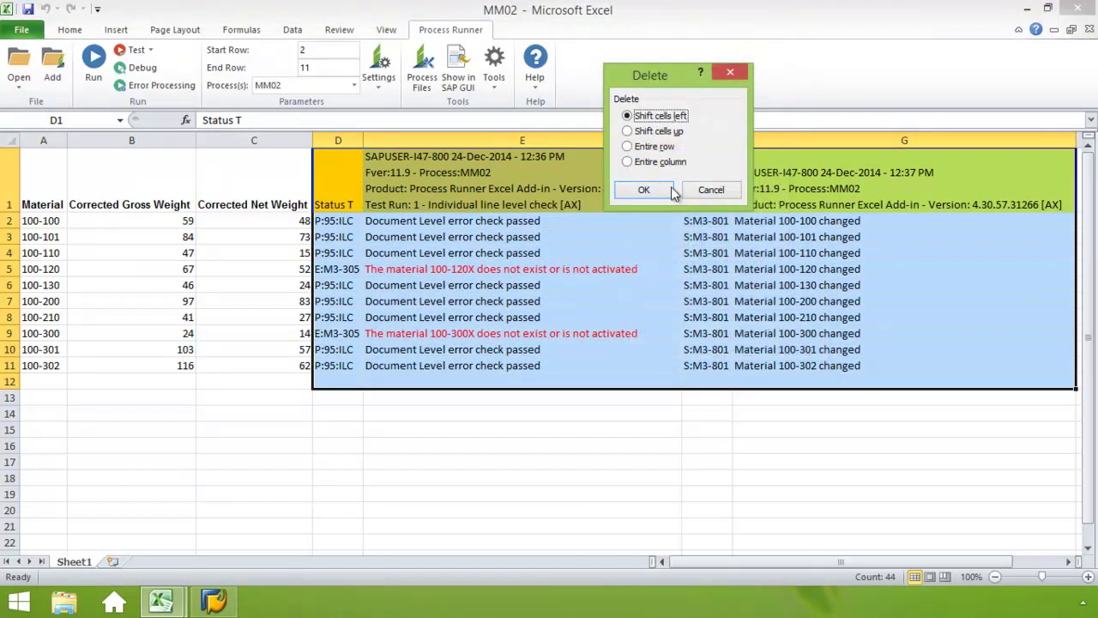
left_click(630, 162)
left_click(643, 190)
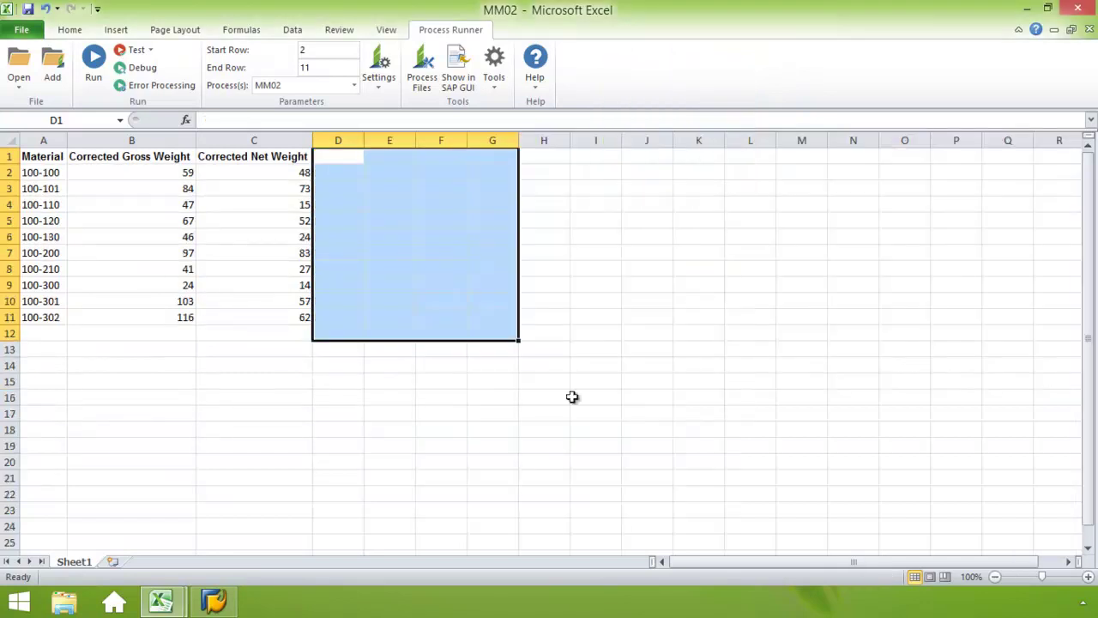
left_click(544, 429)
Set the Corrected Gross Weight to 58 in B2 and copy it down to B11
left_click(147, 174)
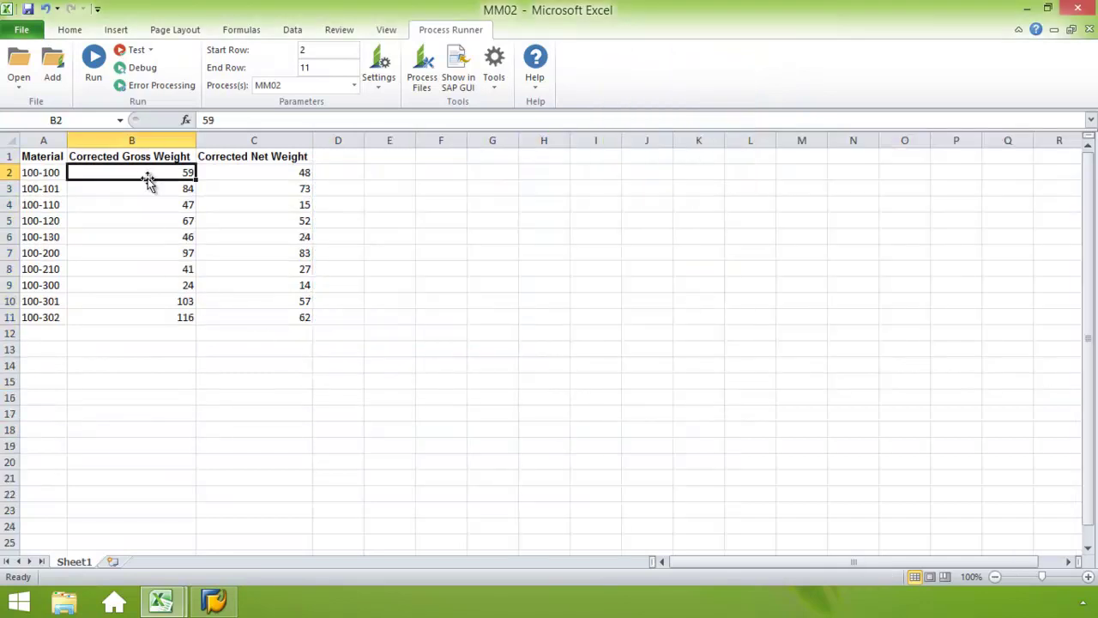
left_click(249, 121)
key("BackSpace")
type("8")
left_click(177, 172)
left_click_drag(196, 175, 225, 288)
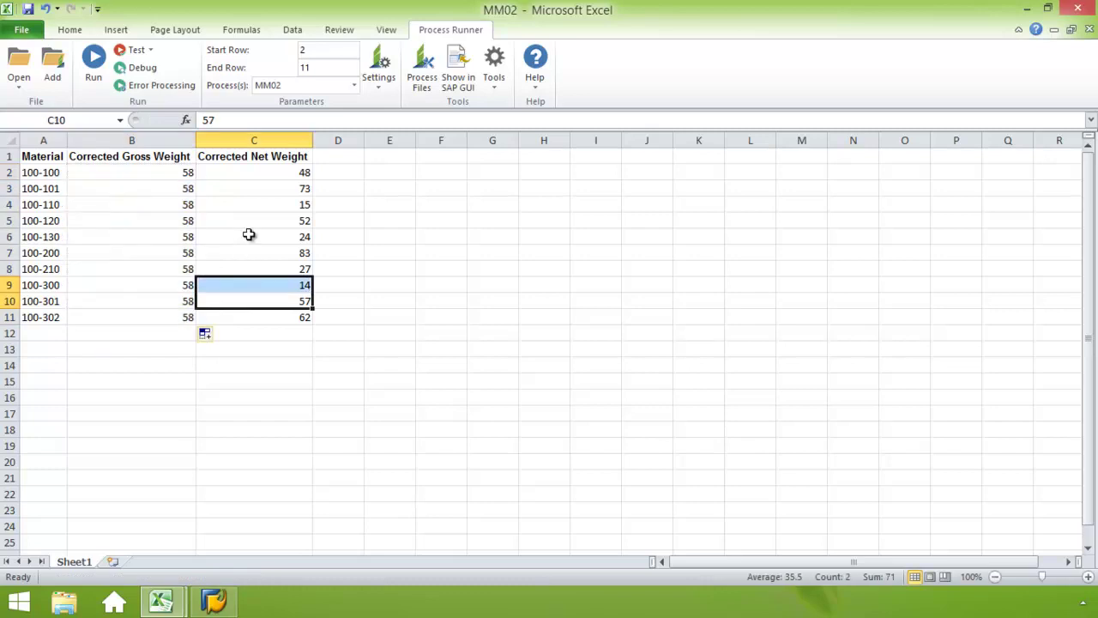
Set the Corrected Net Weight to 47 in C2 and copy it down to C11
left_click(266, 171)
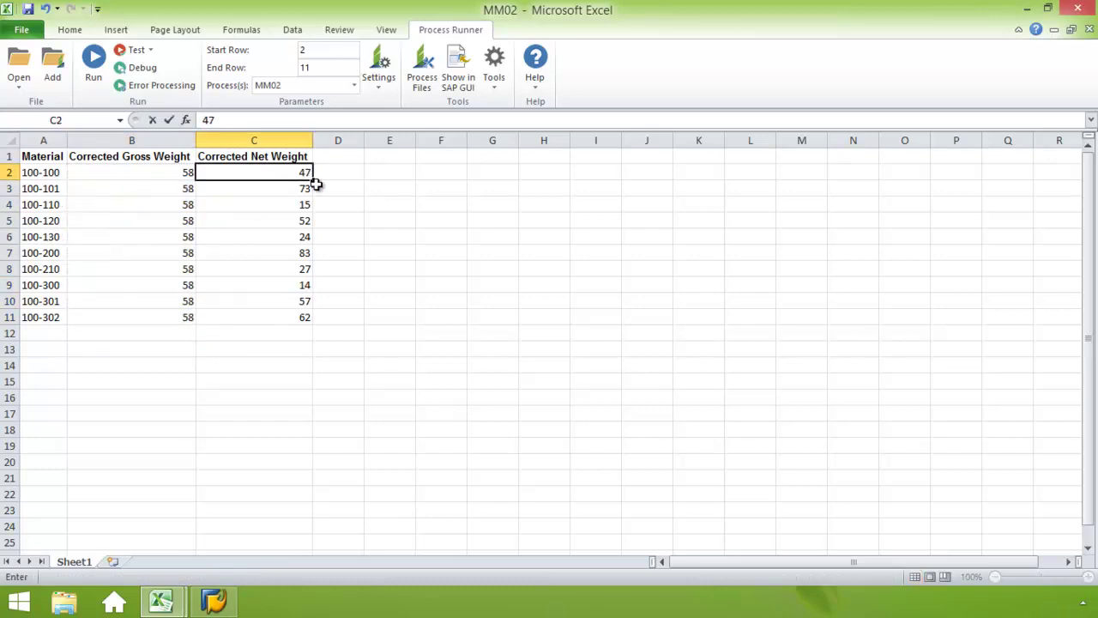
left_click_drag(316, 181, 320, 317)
left_click(359, 266)
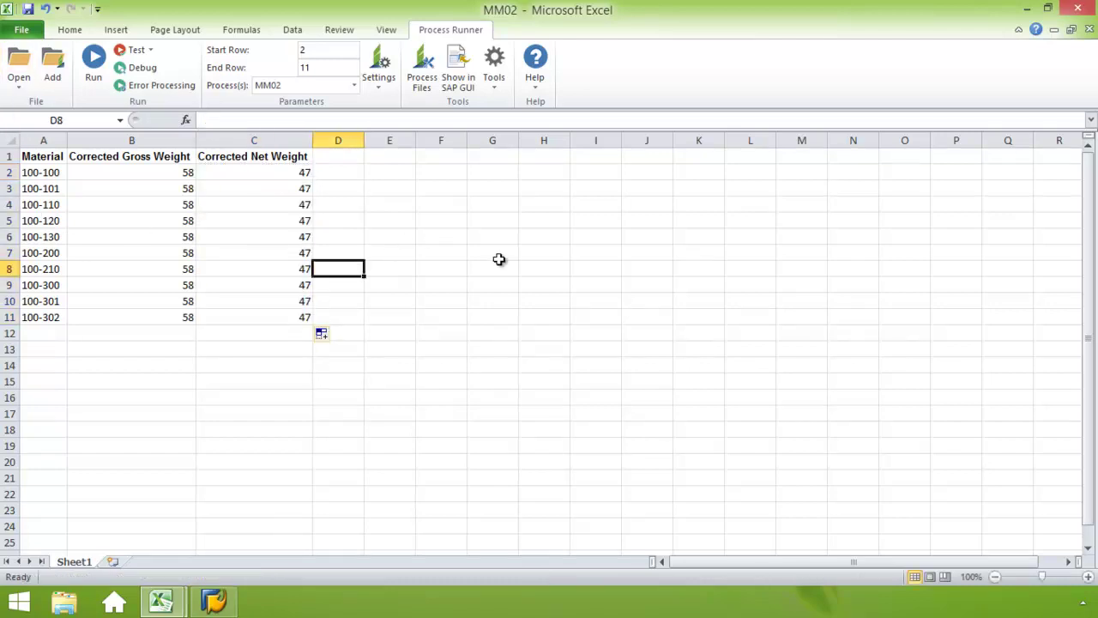
Make the material numbers in A5 and A9 invalid by changing them to 100-120x and 100-300x
left_click(53, 222)
left_click(261, 119)
type("x")
left_click(47, 285)
left_click(260, 120)
type("x")
left_click(399, 236)
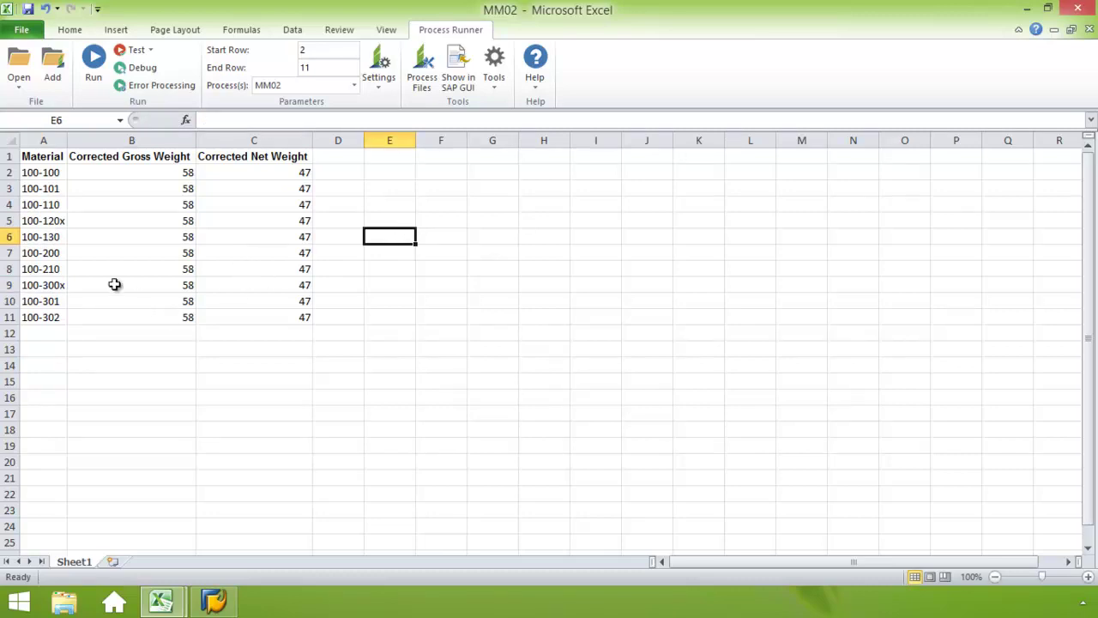
Run the MM02 process with the remembered SAP logon details, and decline step-by-step debugging of the errors in SAP GUI
left_click(93, 57)
left_click(633, 221)
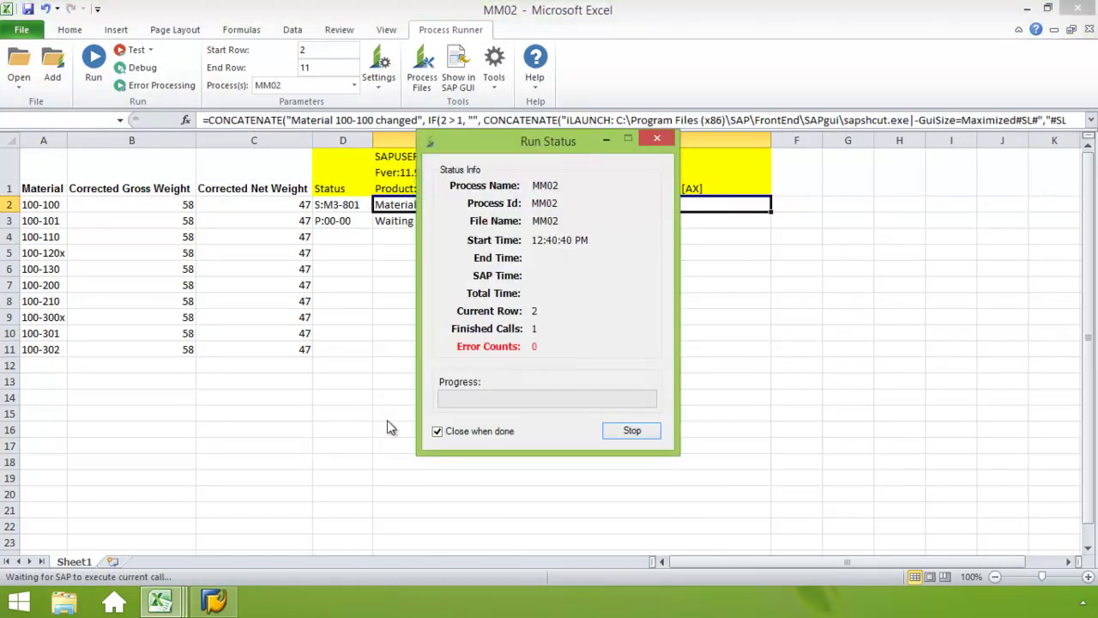
left_click_drag(572, 140, 922, 129)
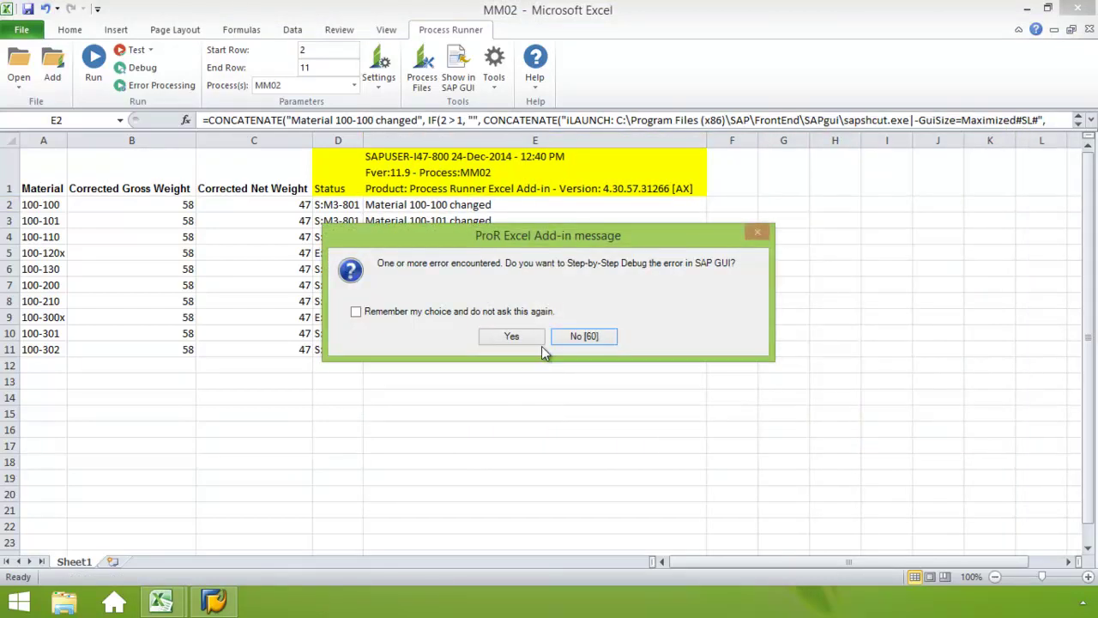
left_click(585, 336)
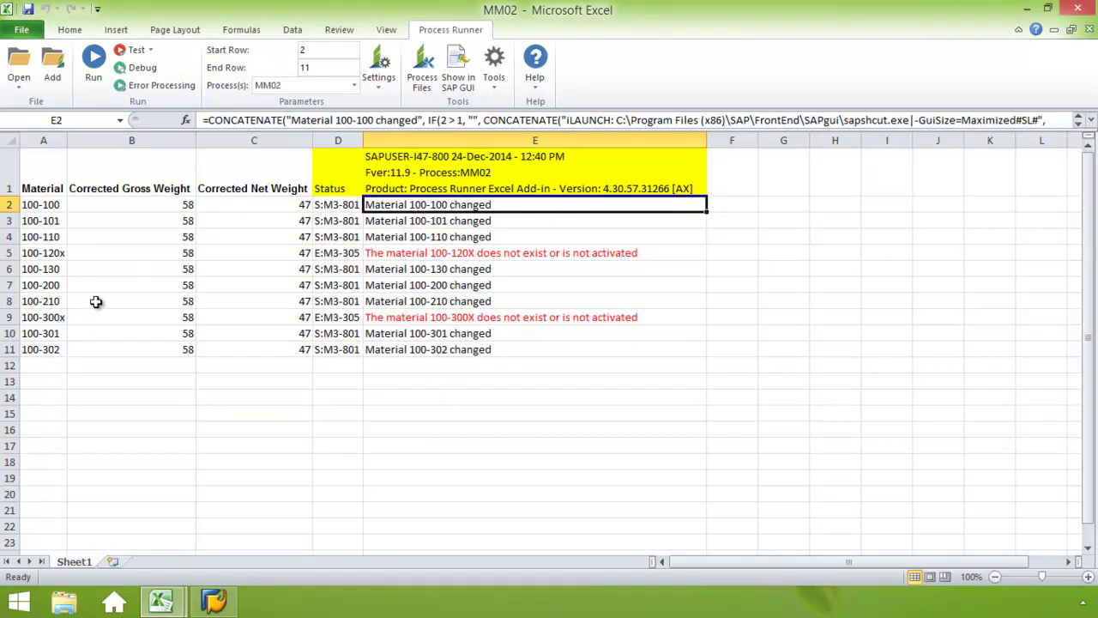
Correct the material numbers in the failed rows, entering 100-120 in A5 and 100-300 in A9
left_click(57, 251)
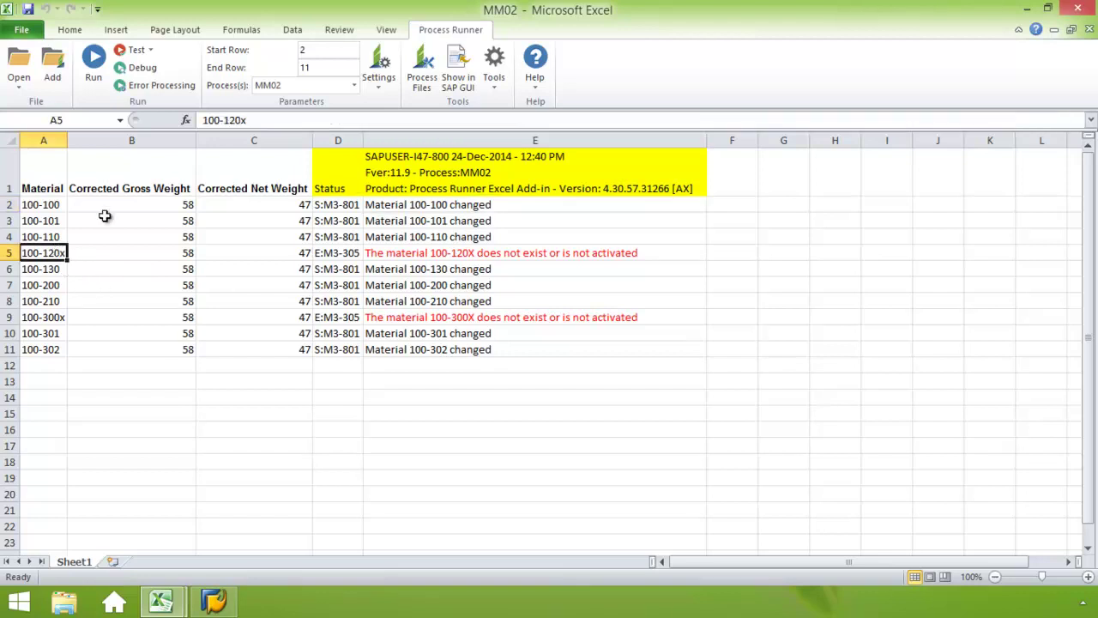
left_click(262, 116)
key("BackSpace")
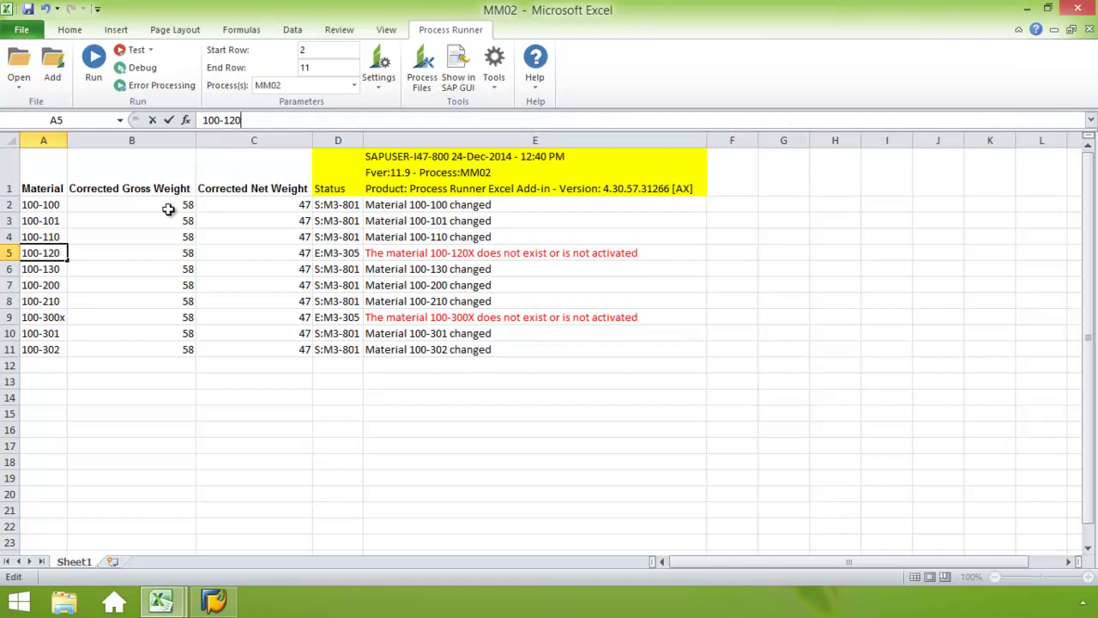
left_click(45, 315)
left_click(269, 120)
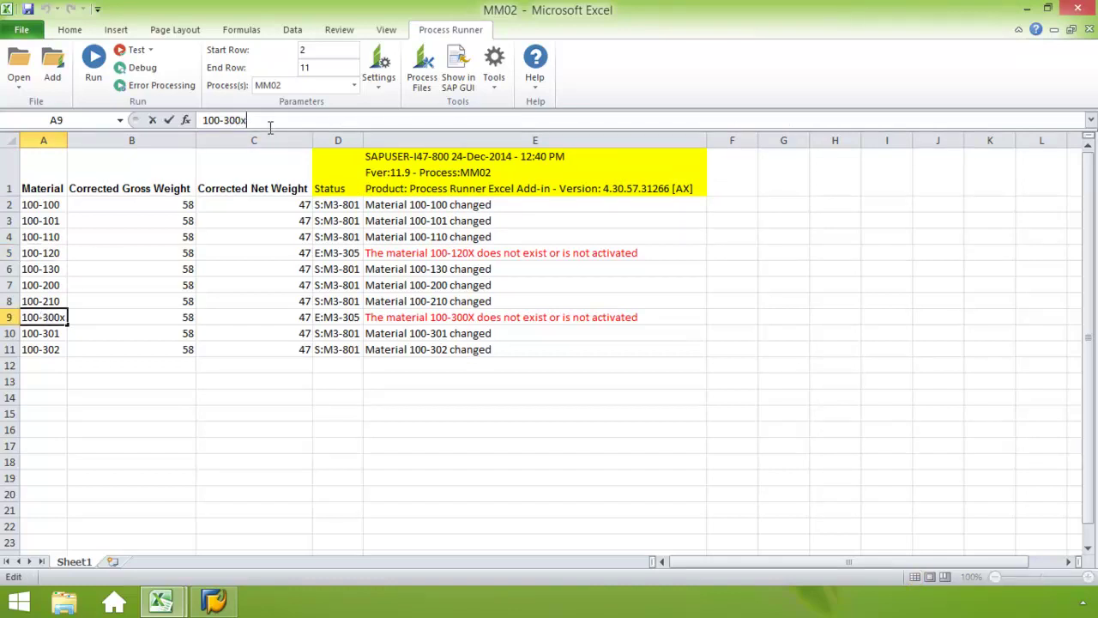
left_click(725, 266)
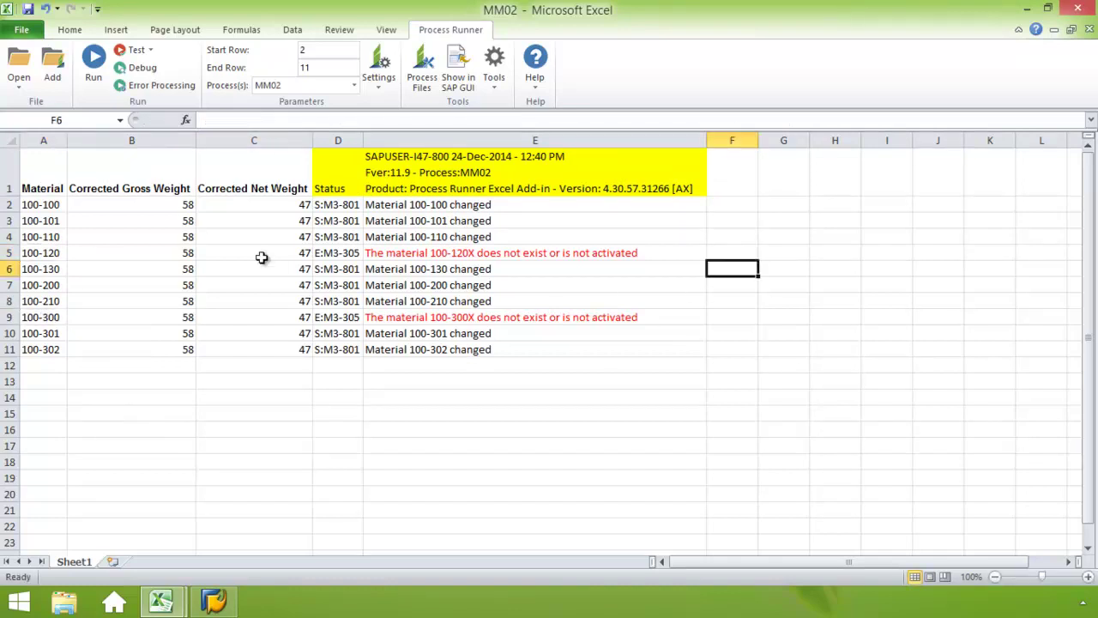
Run error processing based on status column D, logging on to DAEMO 1 with the remembered details, and view the returned messages
left_click(165, 86)
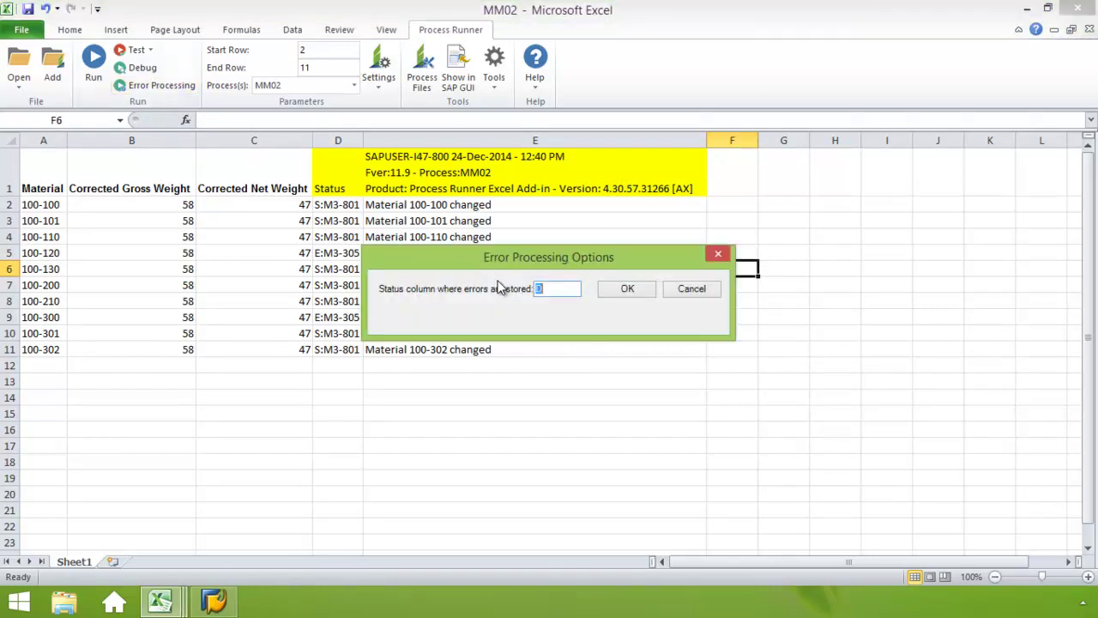
left_click_drag(452, 251, 529, 335)
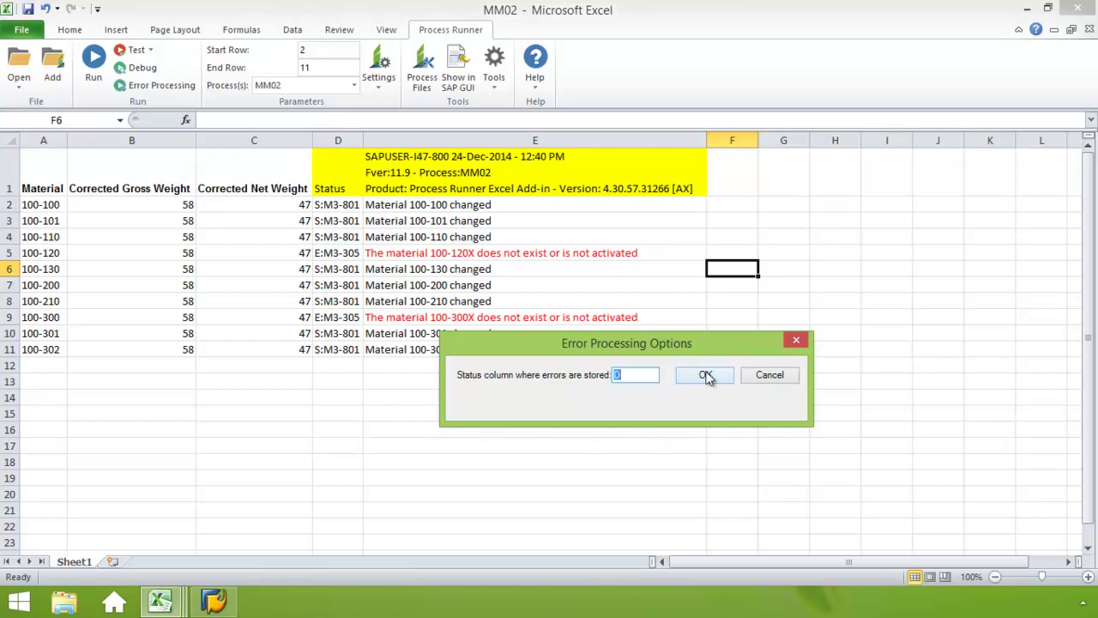
left_click(705, 377)
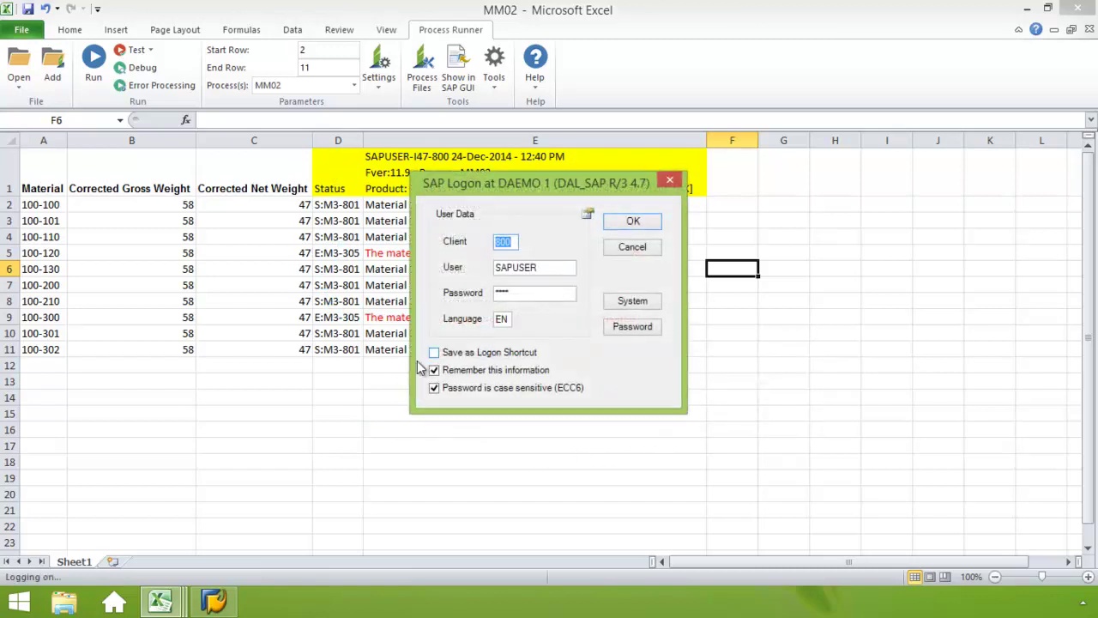
left_click_drag(503, 189, 790, 224)
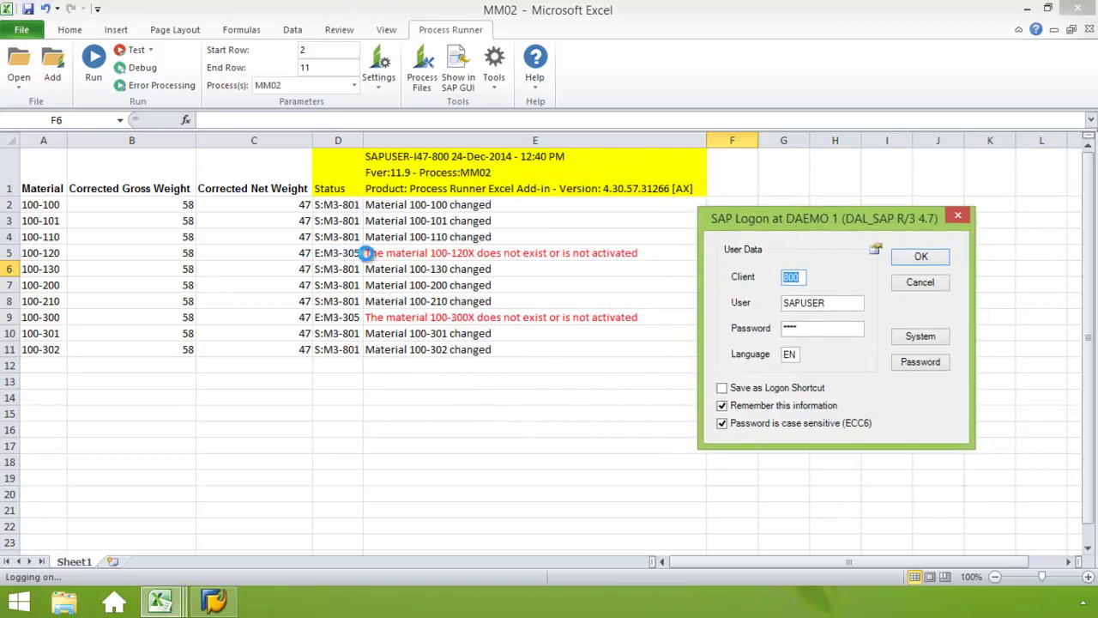
left_click(920, 260)
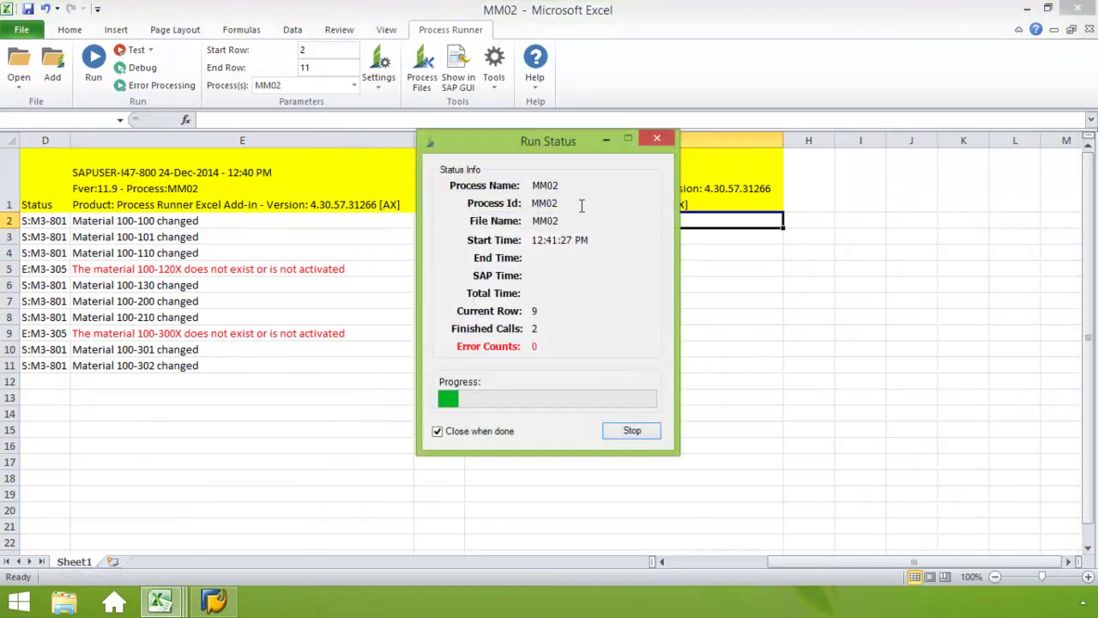
left_click_drag(510, 144, 956, 170)
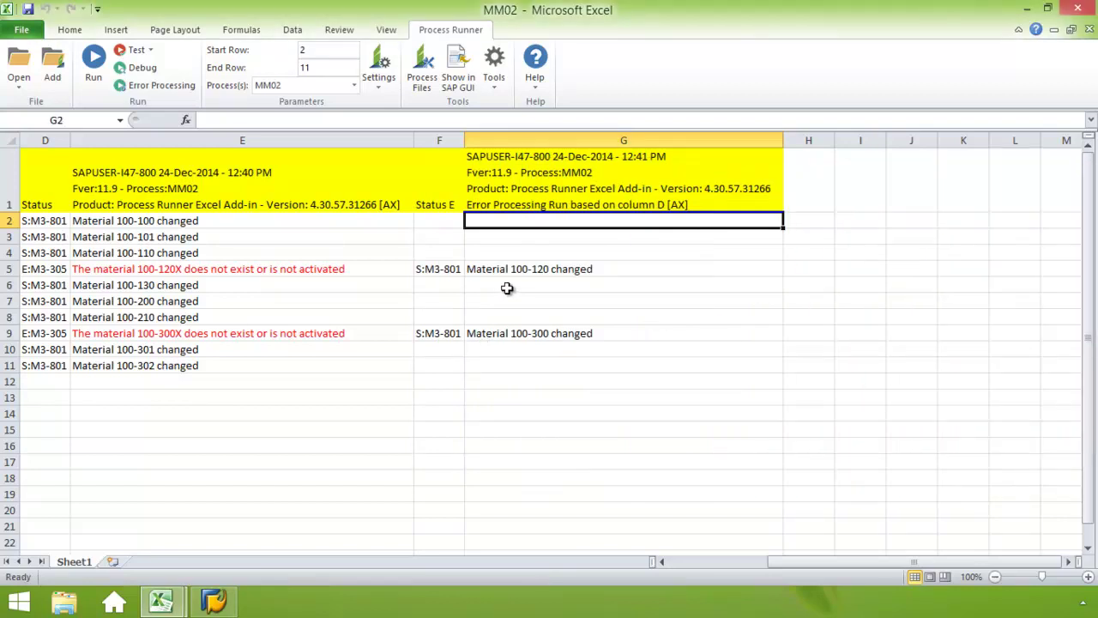
left_click_drag(787, 563, 686, 560)
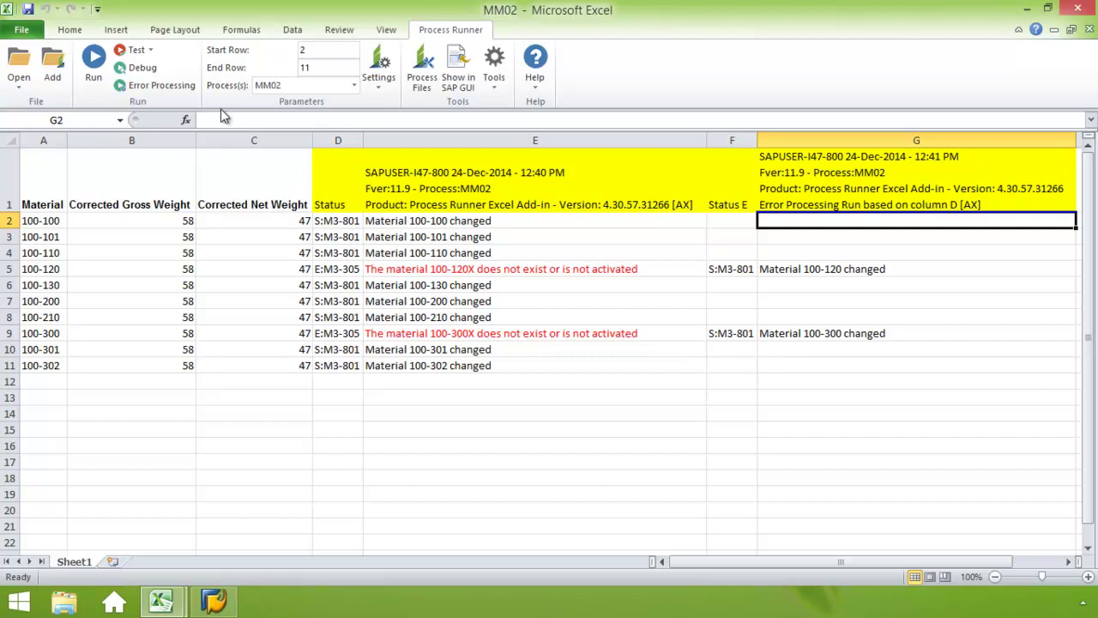
Delete the entire columns D to G holding the run and error processing results
left_click_drag(347, 170, 846, 431)
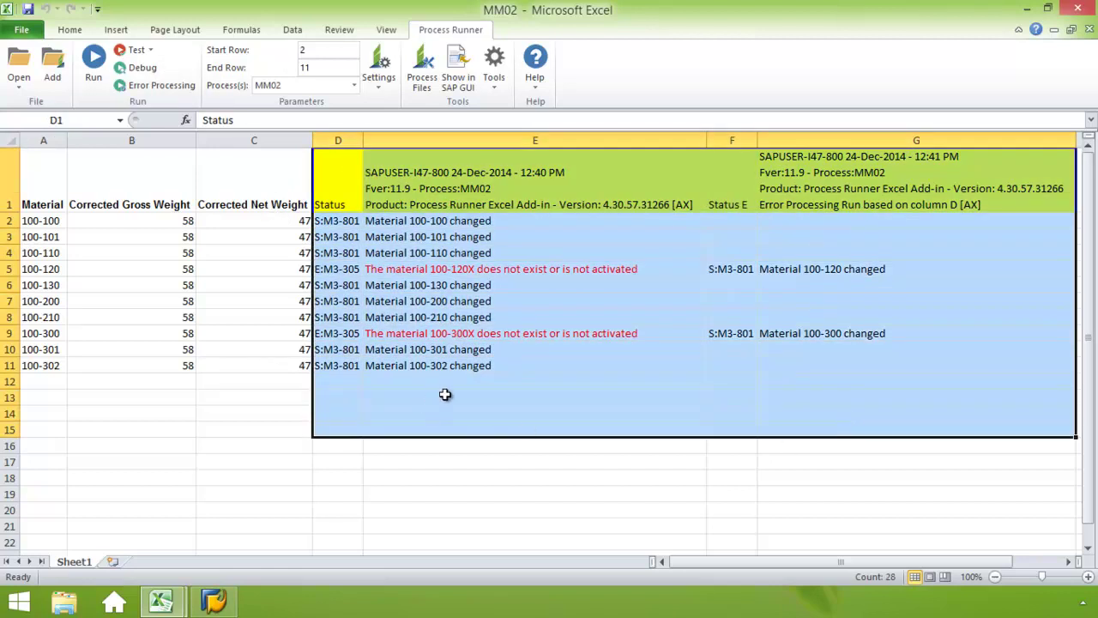
right_click(450, 397)
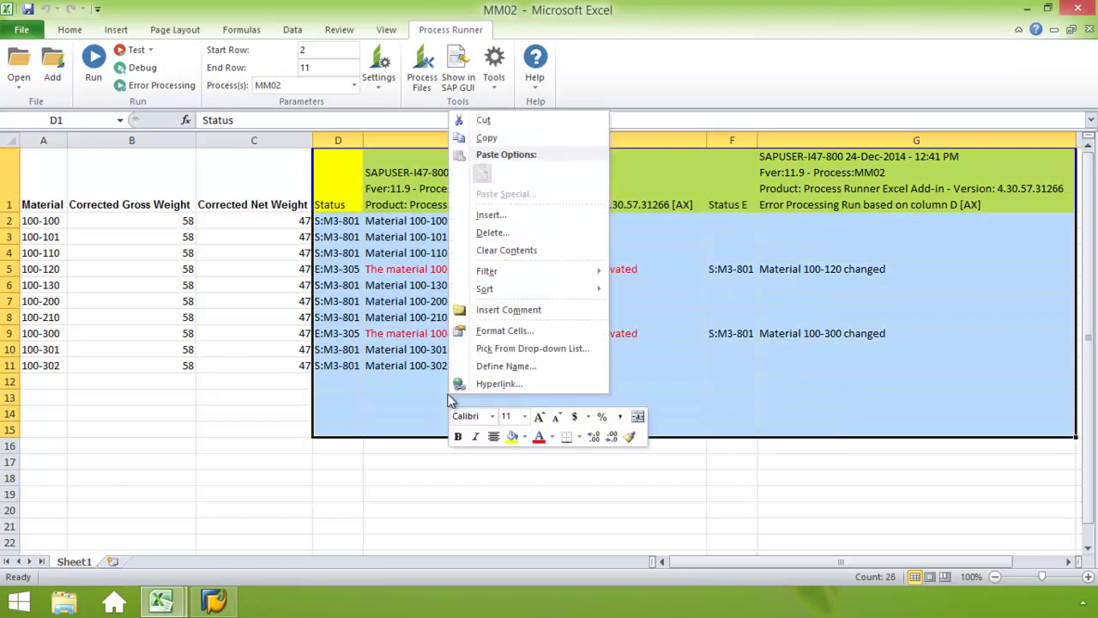
left_click(512, 234)
left_click(458, 246)
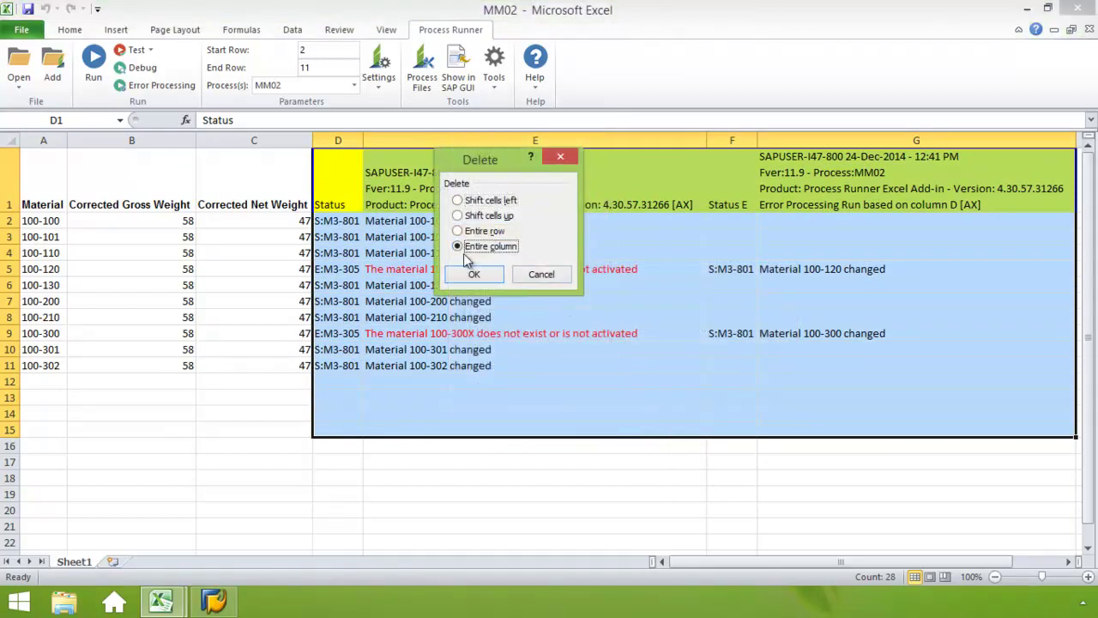
left_click(473, 273)
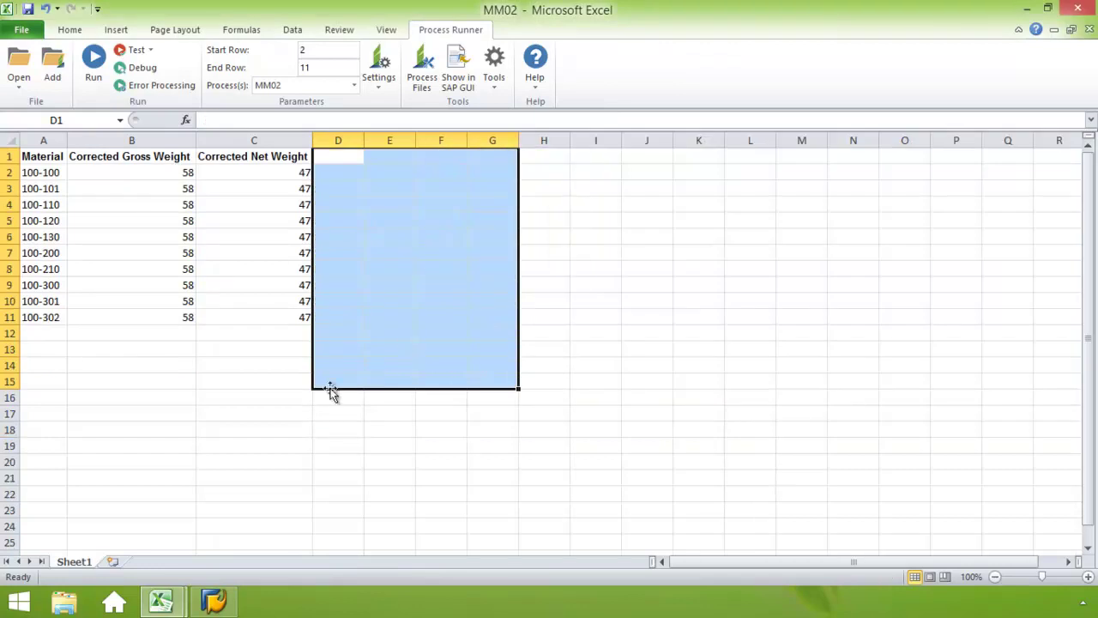
Set the corrected gross weight to 56 in B2 and fill it down through B11
left_click(535, 289)
left_click(169, 172)
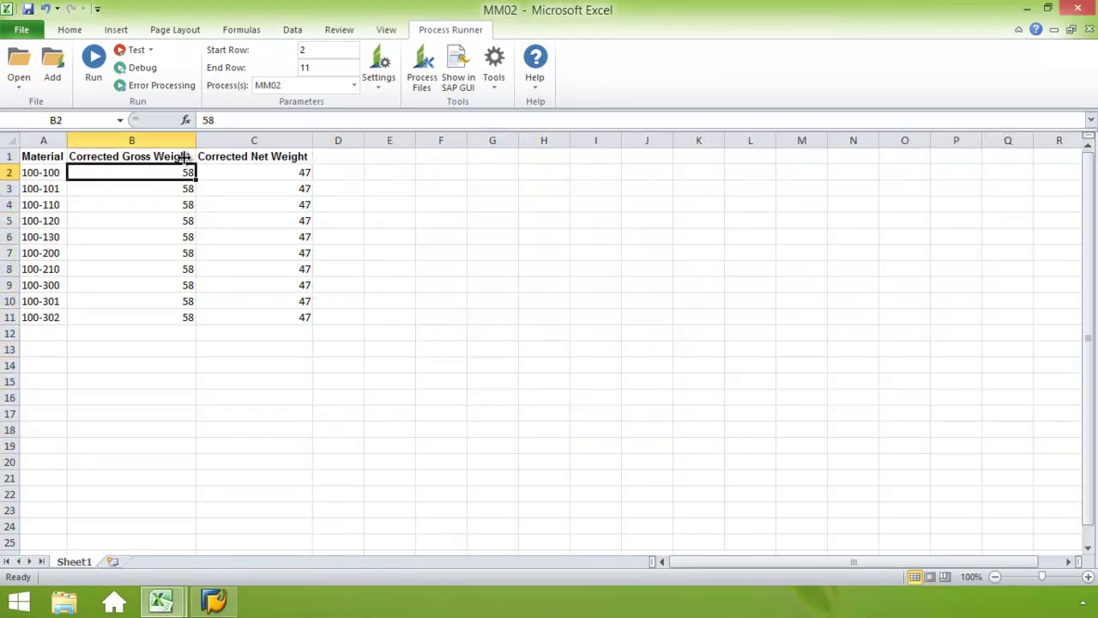
left_click(217, 119)
type("6")
left_click(195, 177)
left_click_drag(196, 177, 208, 319)
left_click(336, 257)
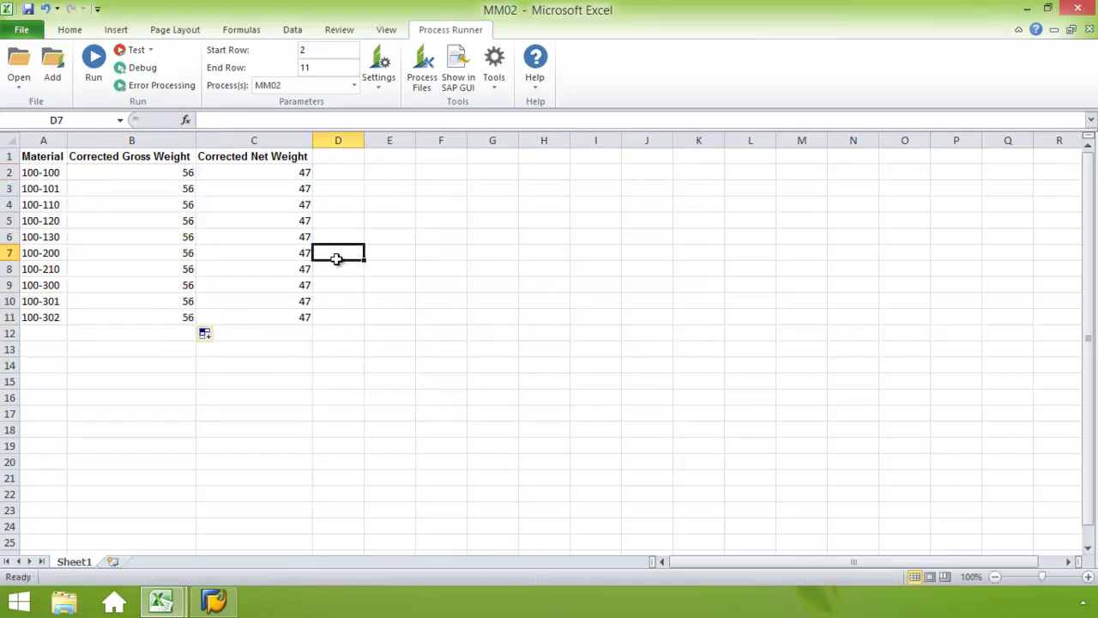
Set the corrected net weight to 45 in C2 and fill it down through C11
left_click(288, 170)
type("45")
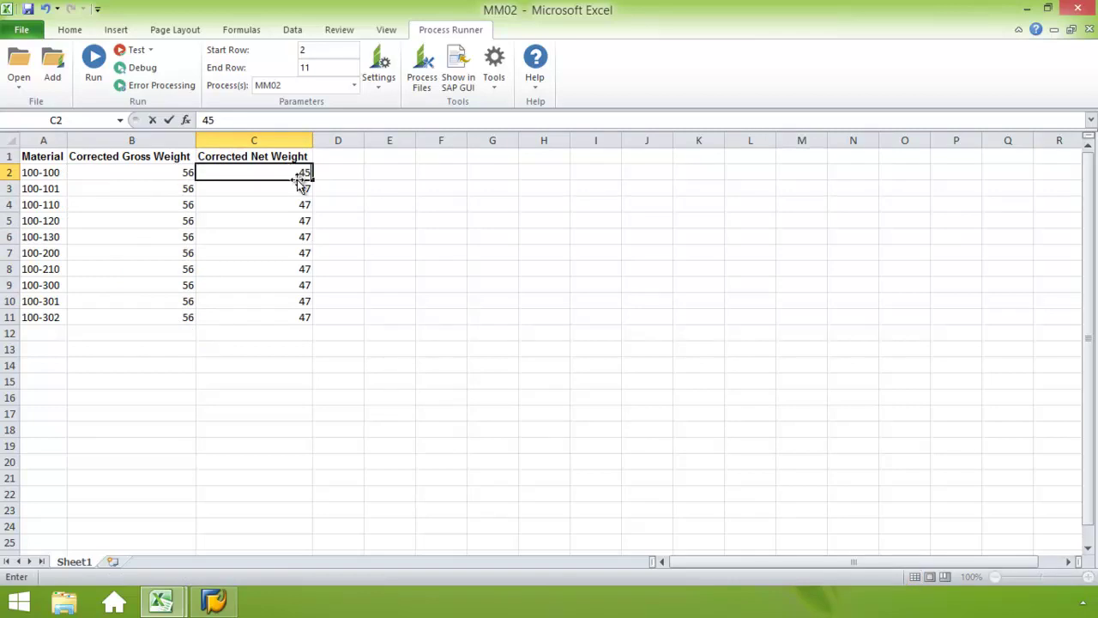
left_click_drag(313, 178, 327, 321)
left_click(388, 287)
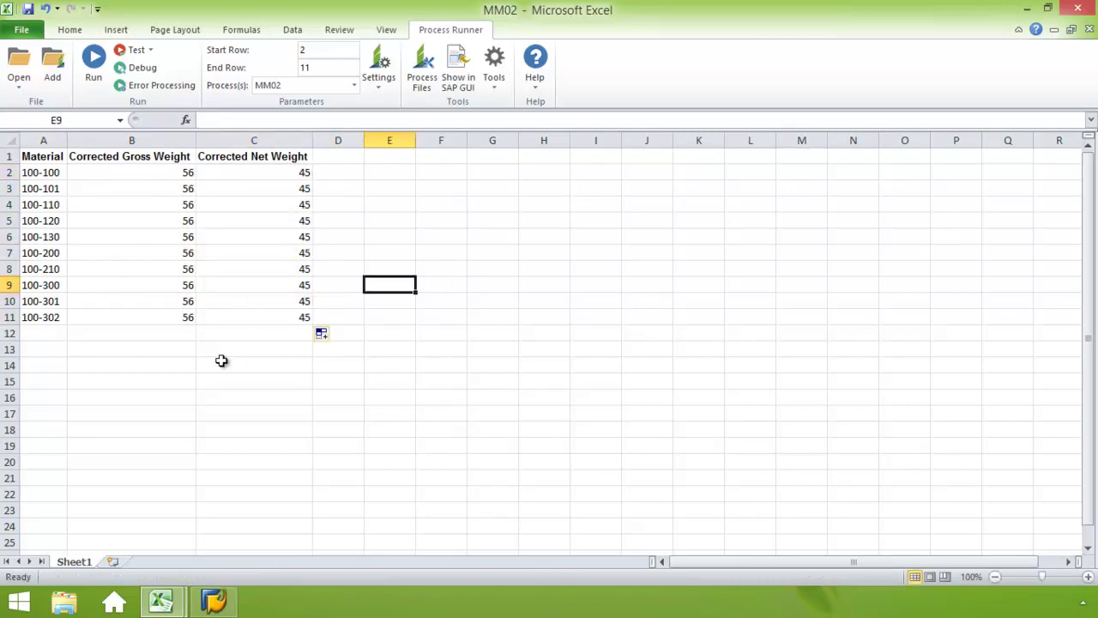
Change the material number in A5 to the invalid value 100-120x
left_click(56, 220)
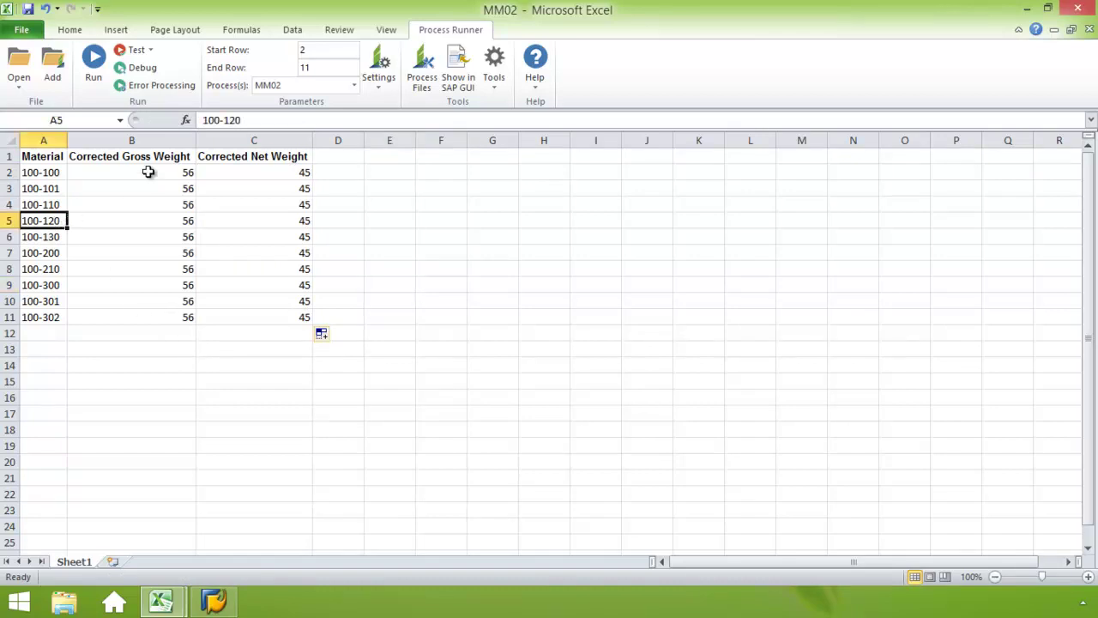
left_click(247, 121)
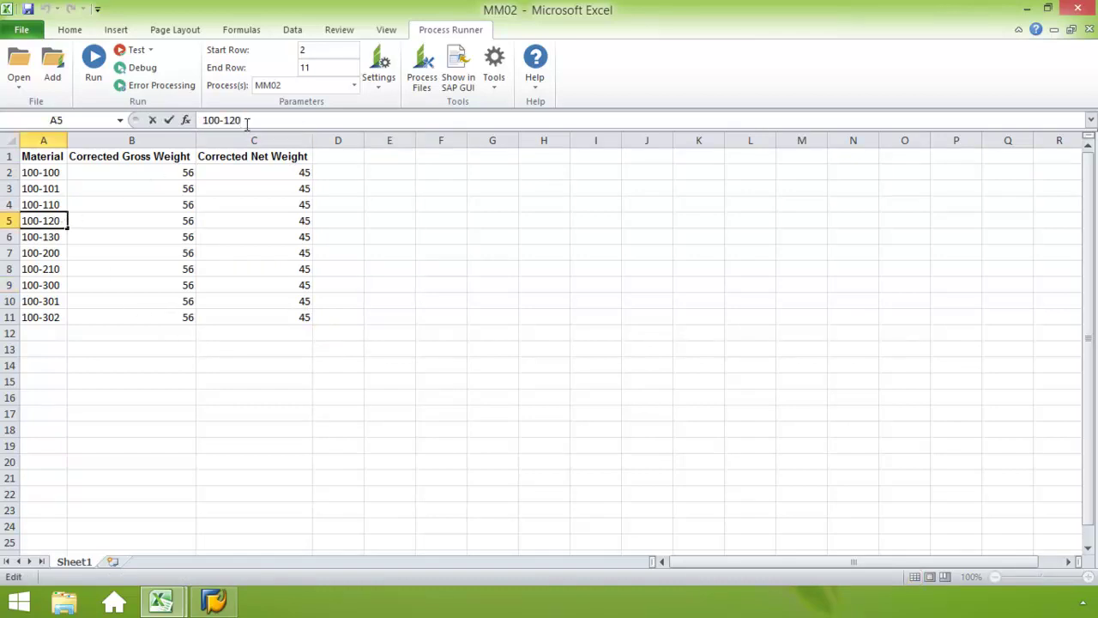
left_click(544, 220)
left_click(442, 236)
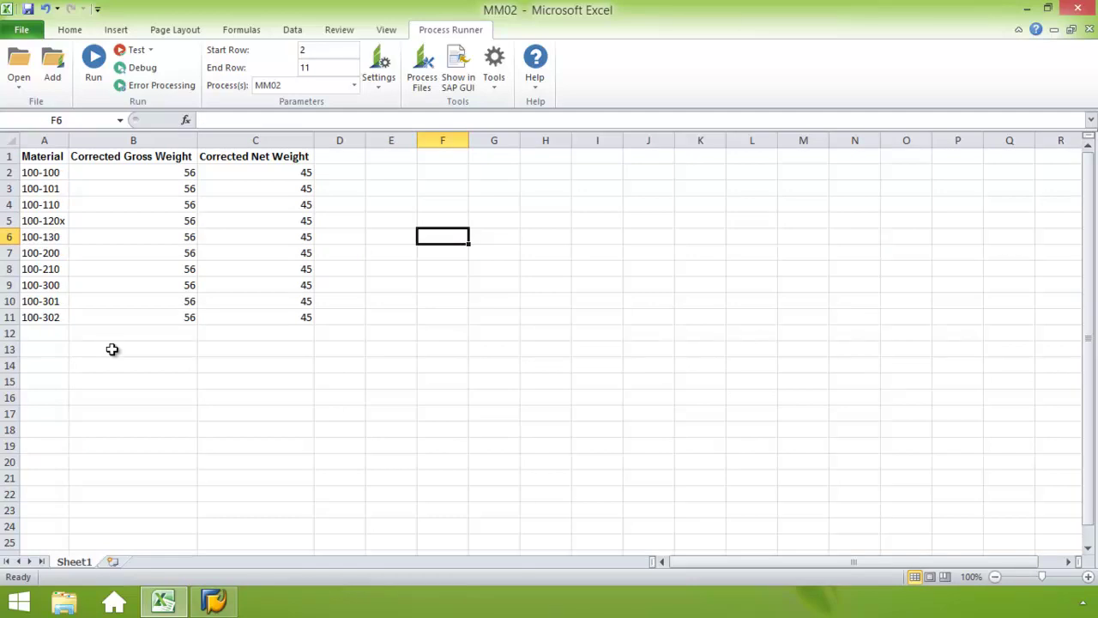
Run the MM02 process with the remembered SAP logon details, decline step-by-step debugging, and select the error message in row 5
left_click(93, 62)
left_click(633, 222)
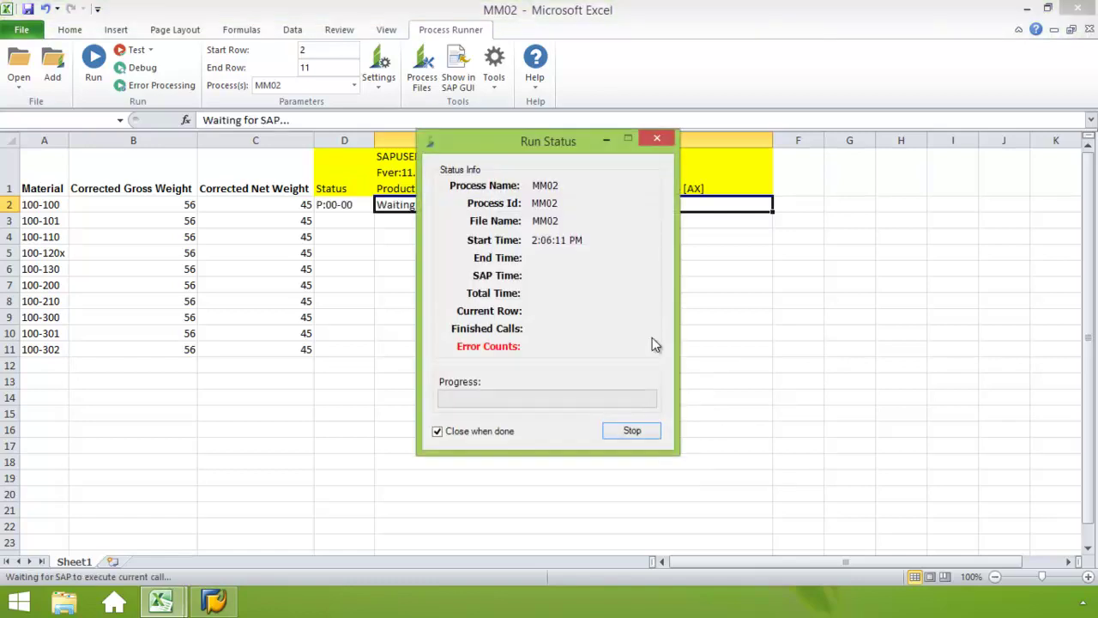
left_click_drag(574, 141, 933, 160)
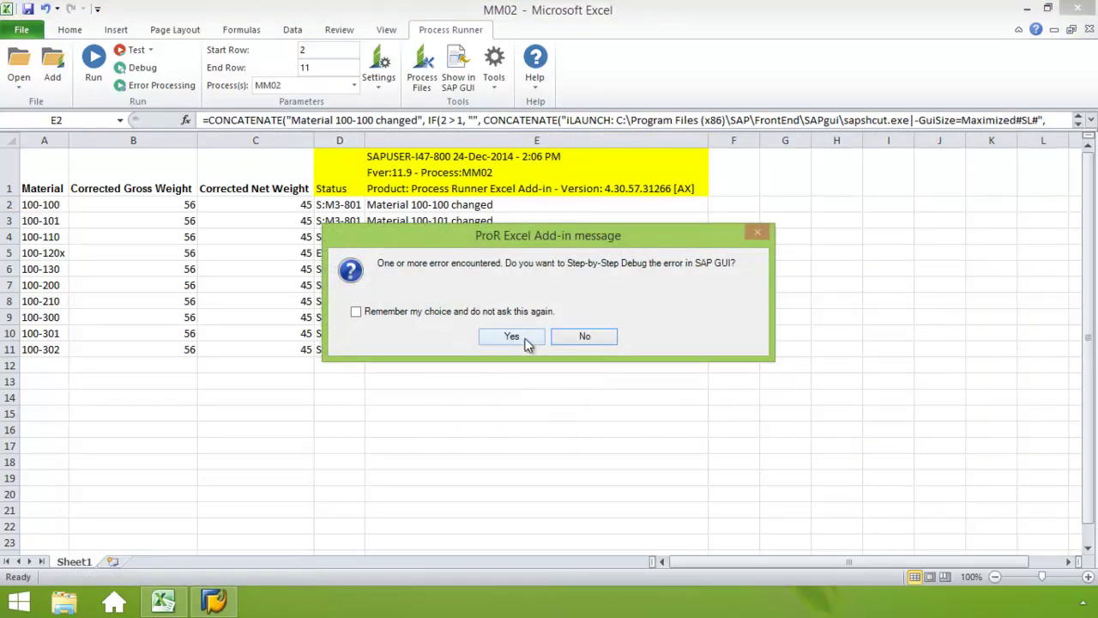
left_click_drag(580, 232, 576, 303)
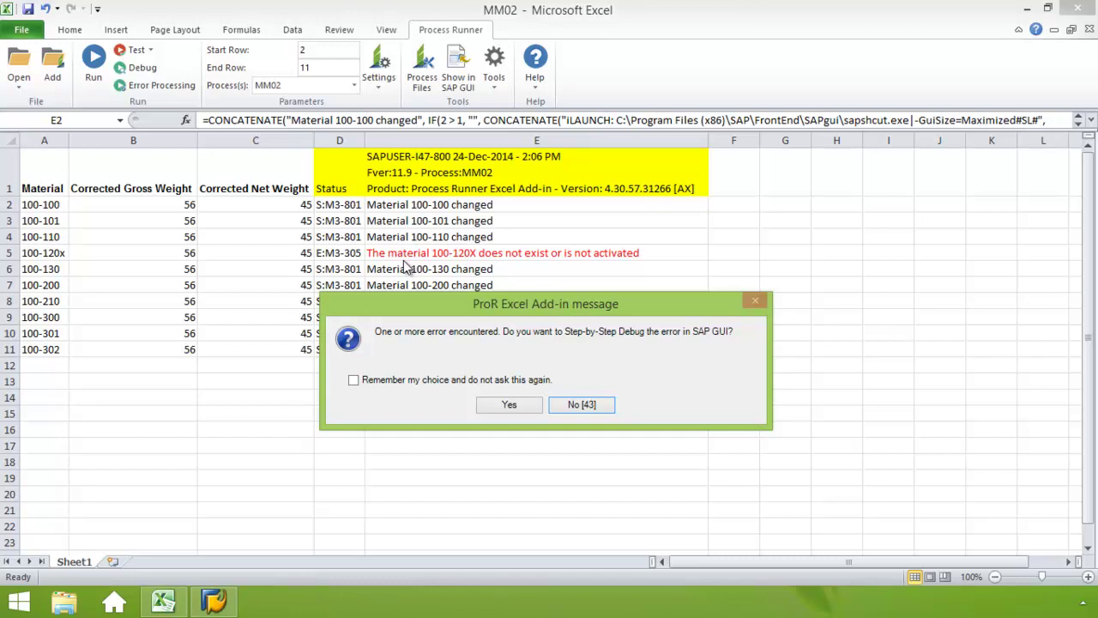
left_click(584, 405)
left_click(412, 256)
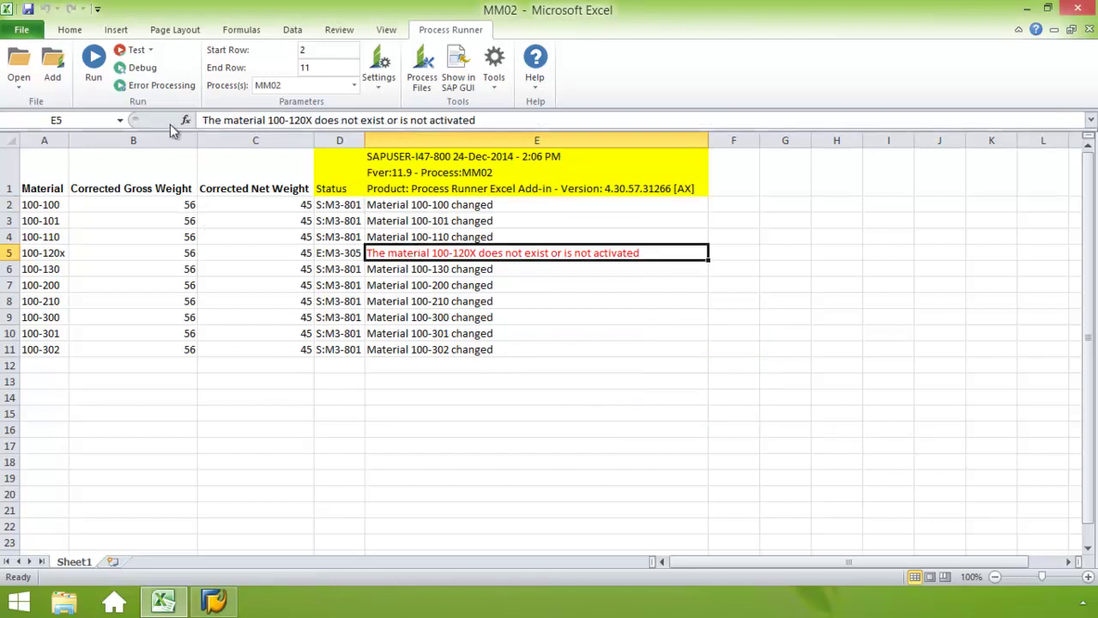
Start a debug run limited to row 5, with start and end debug row 5, stepping through all the screens
left_click(142, 68)
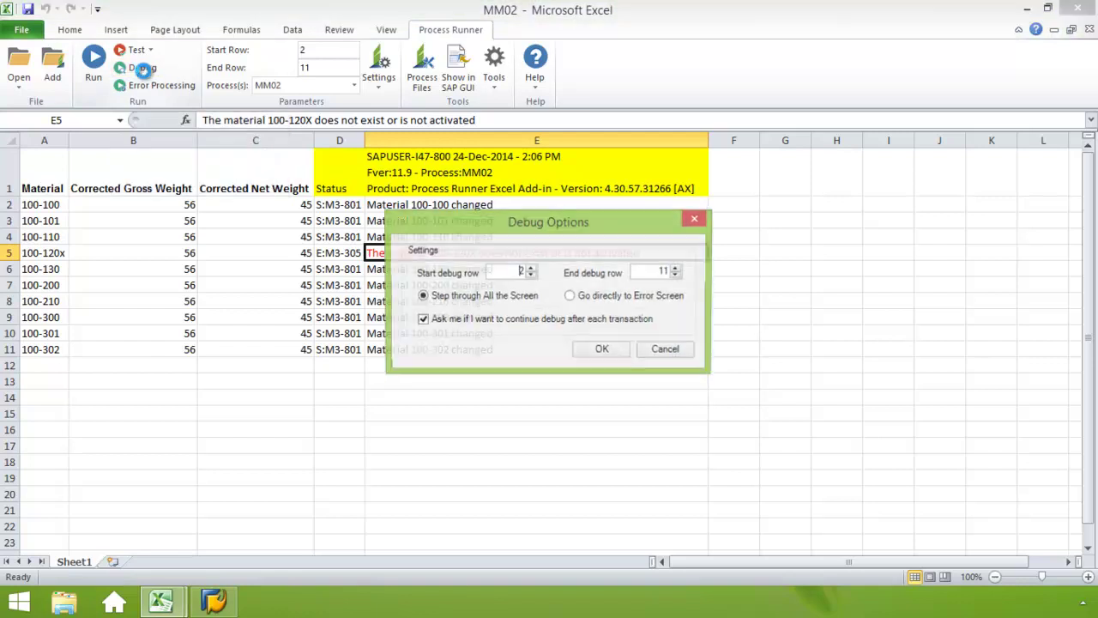
left_click_drag(621, 230, 764, 297)
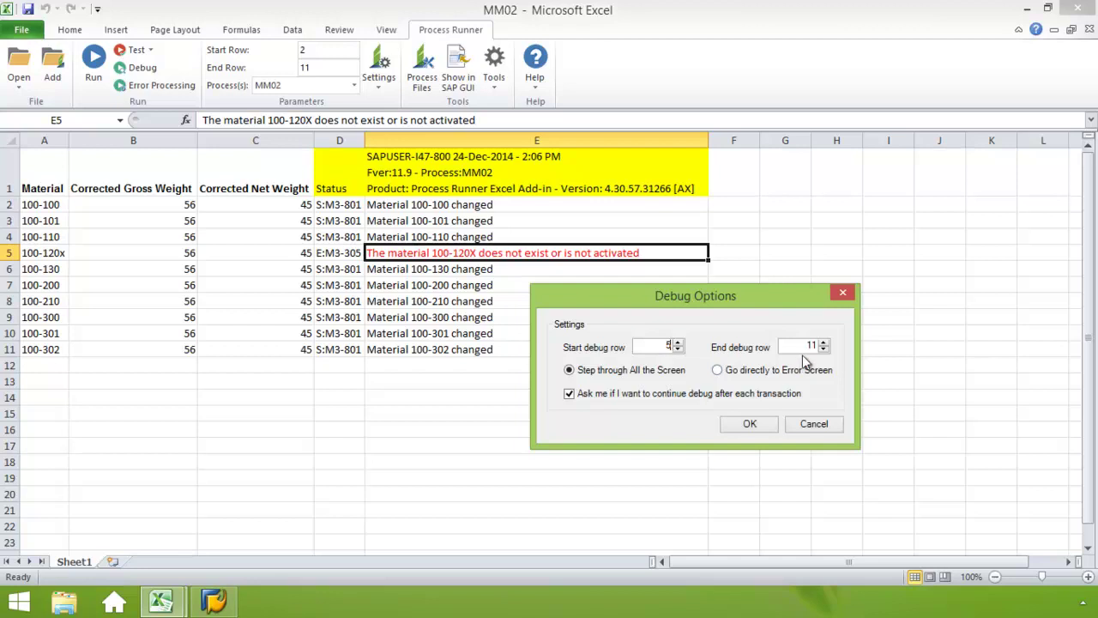
left_click(821, 342)
type("5")
left_click(568, 393)
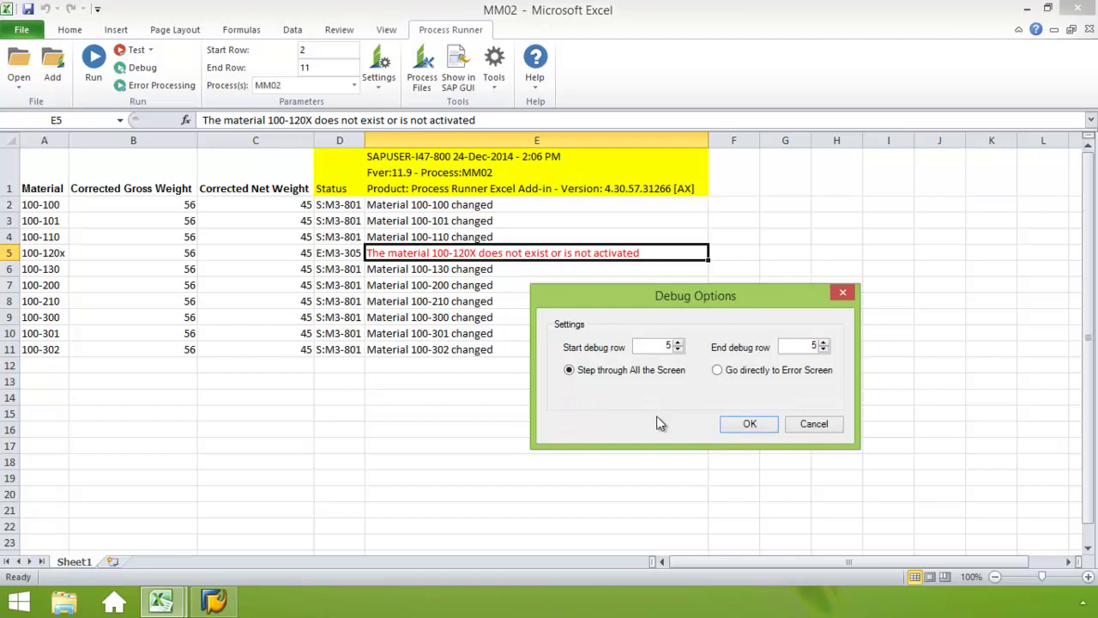
left_click(759, 425)
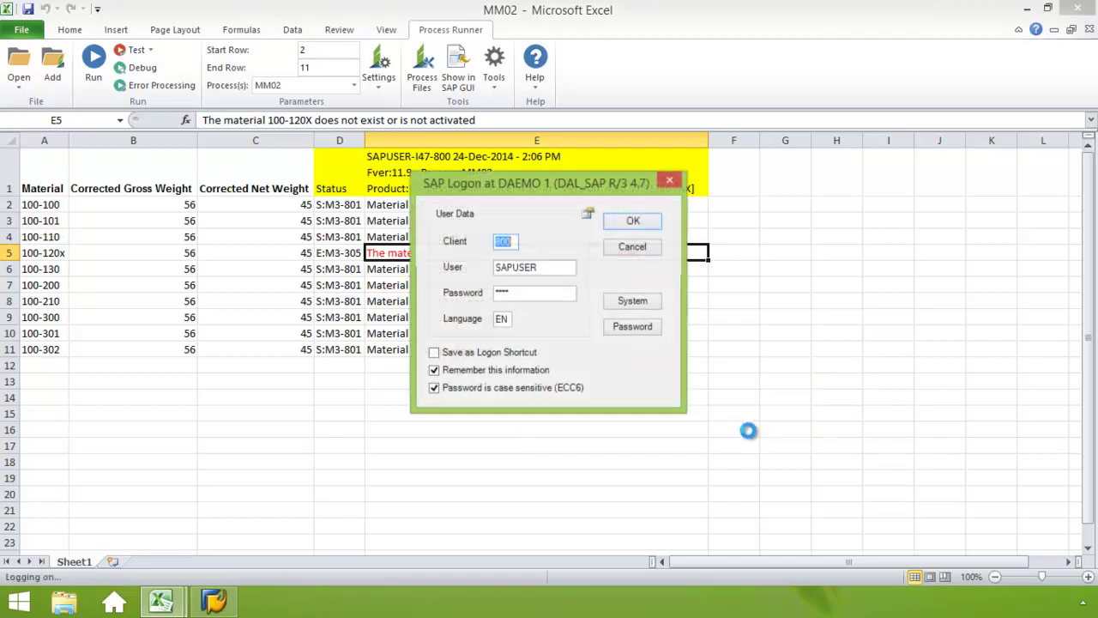
Log on to DAEMO 1 with the remembered details, hide the run status, and bring up the Change Material screen in SAP GUI
left_click_drag(553, 183, 697, 288)
left_click(783, 334)
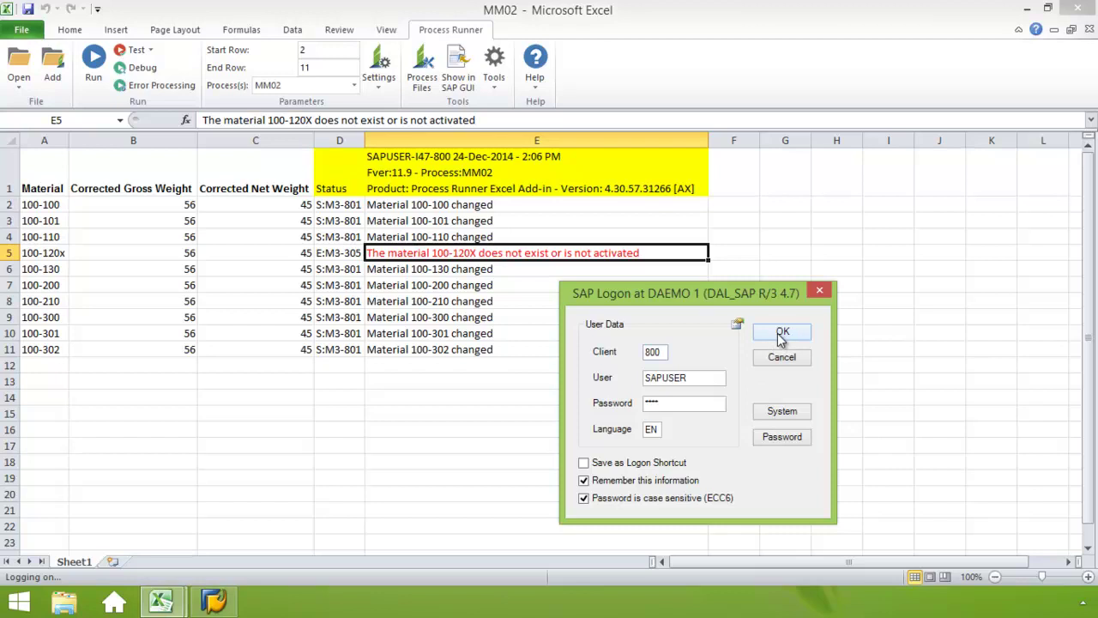
left_click(782, 334)
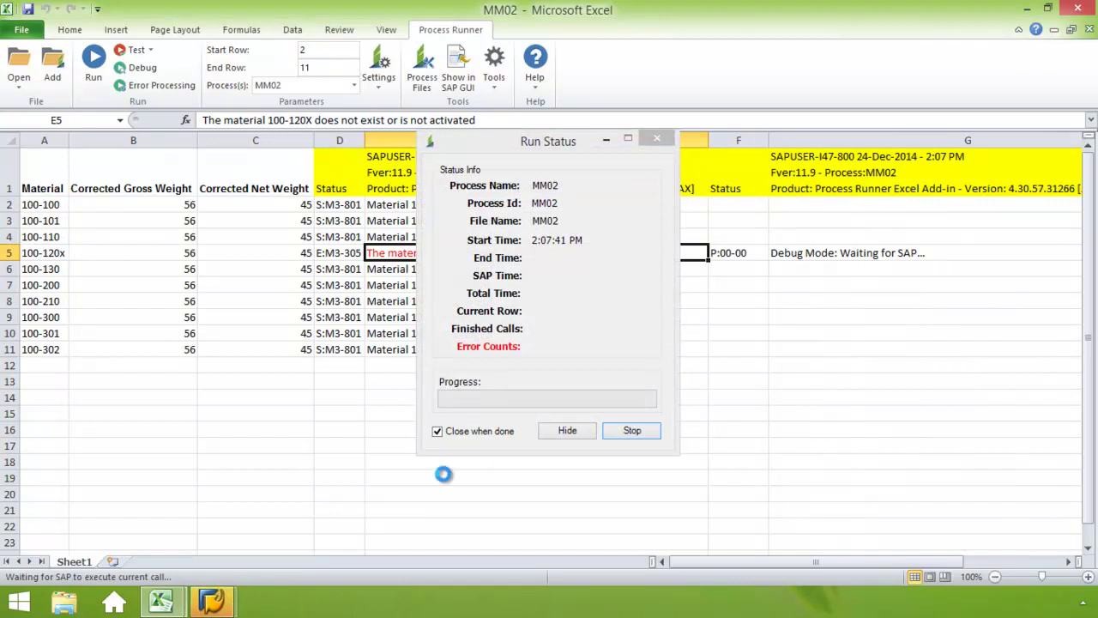
left_click_drag(579, 138, 874, 278)
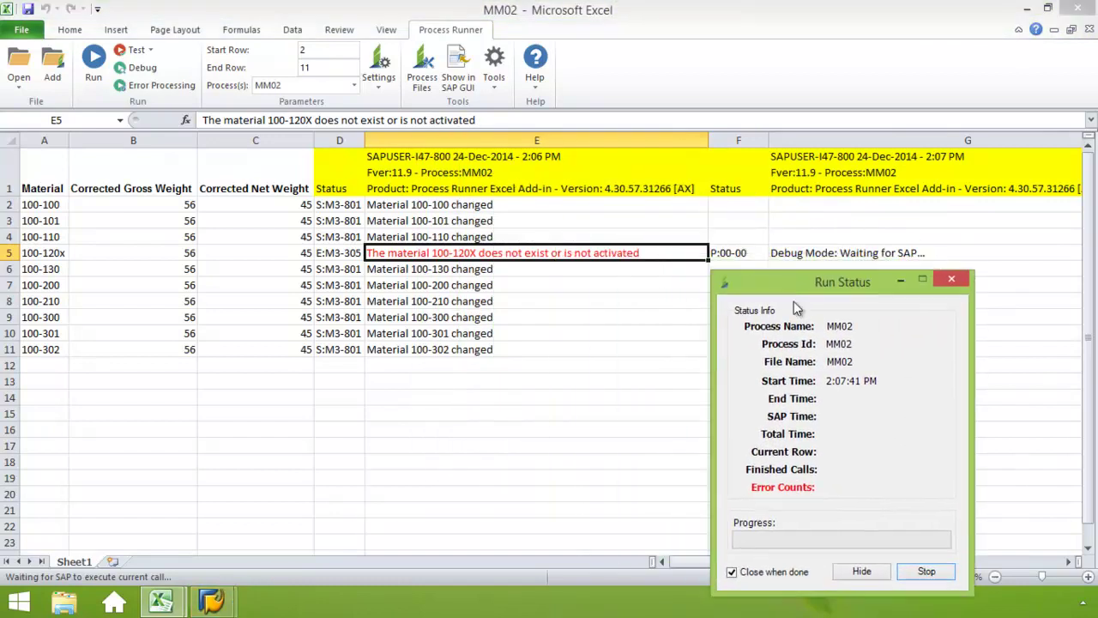
left_click(214, 602)
left_click(291, 528)
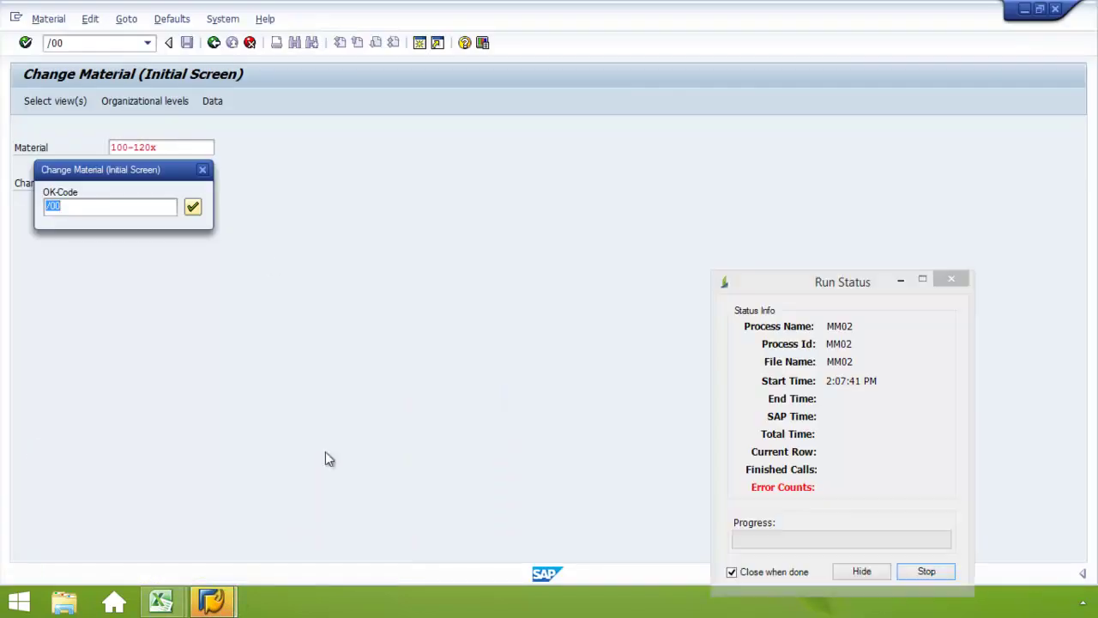
left_click_drag(172, 168, 486, 148)
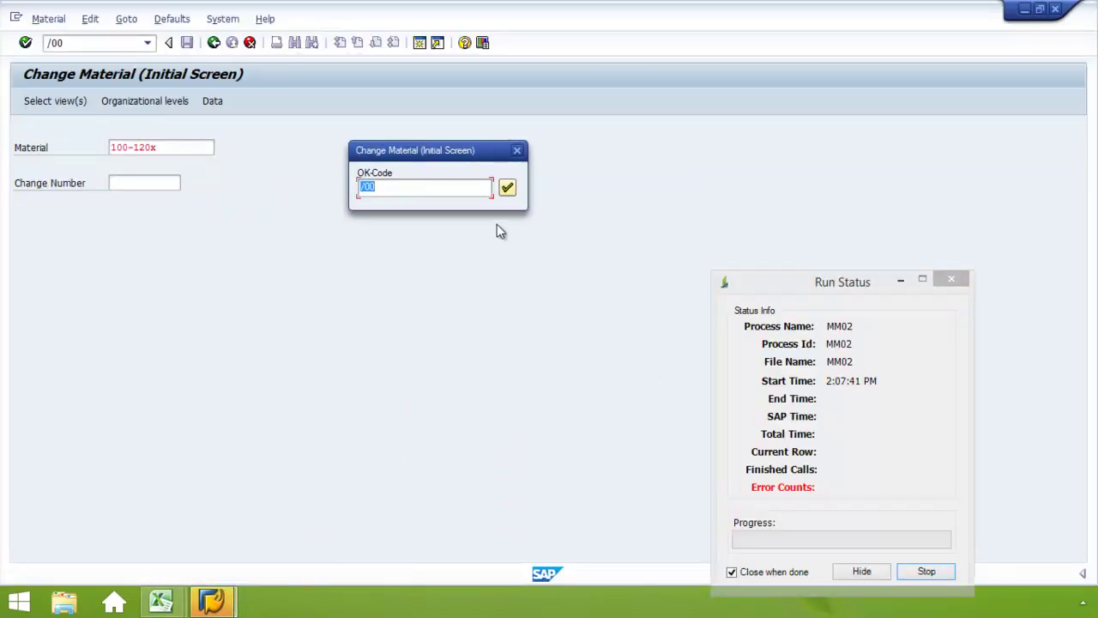
left_click(862, 572)
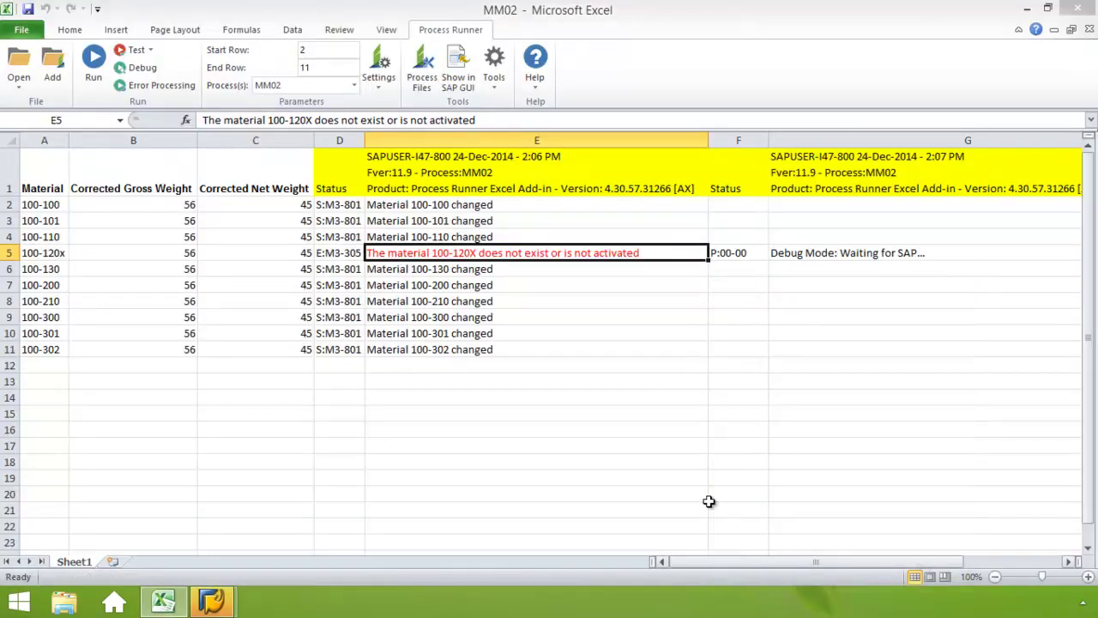
left_click(224, 601)
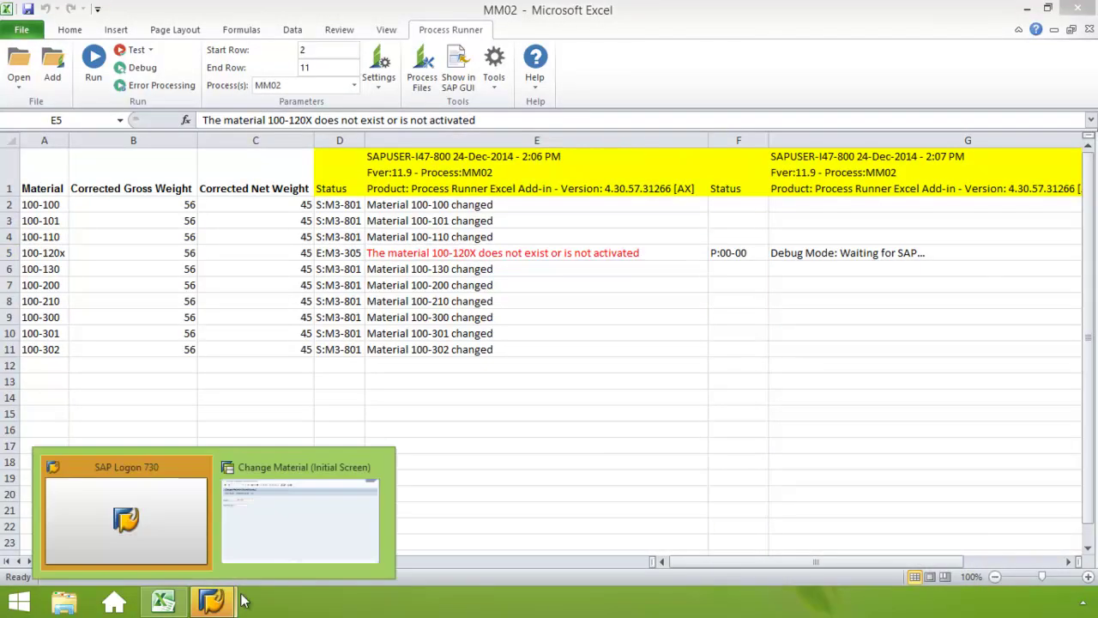
left_click(260, 538)
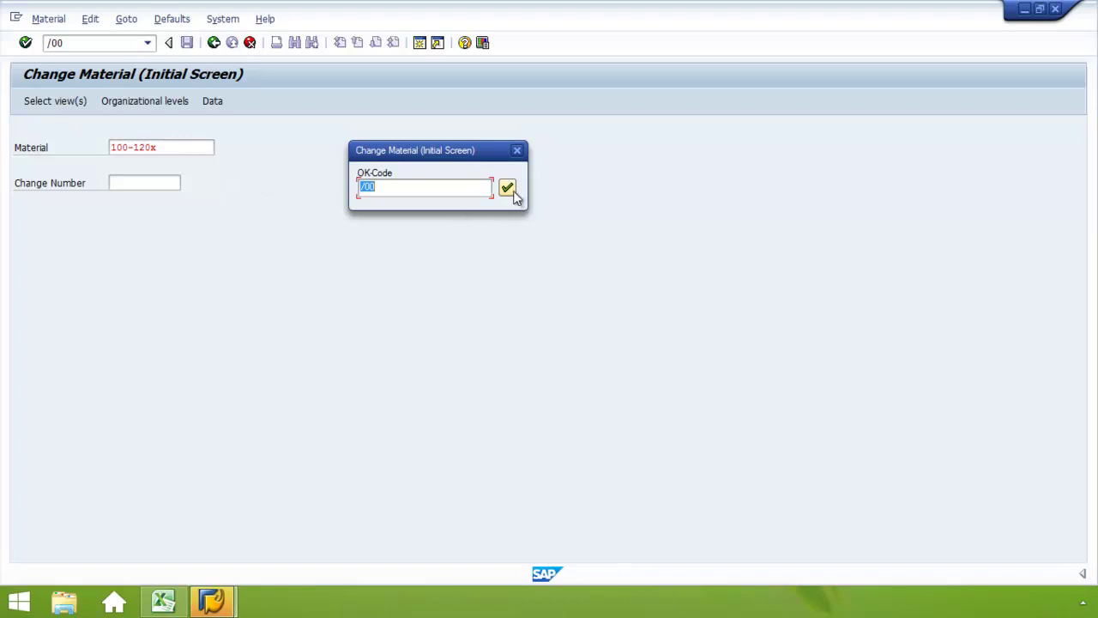
Correct the material number to 100-120 on the Change Material initial screen and execute the /00 OK-code
left_click(169, 148)
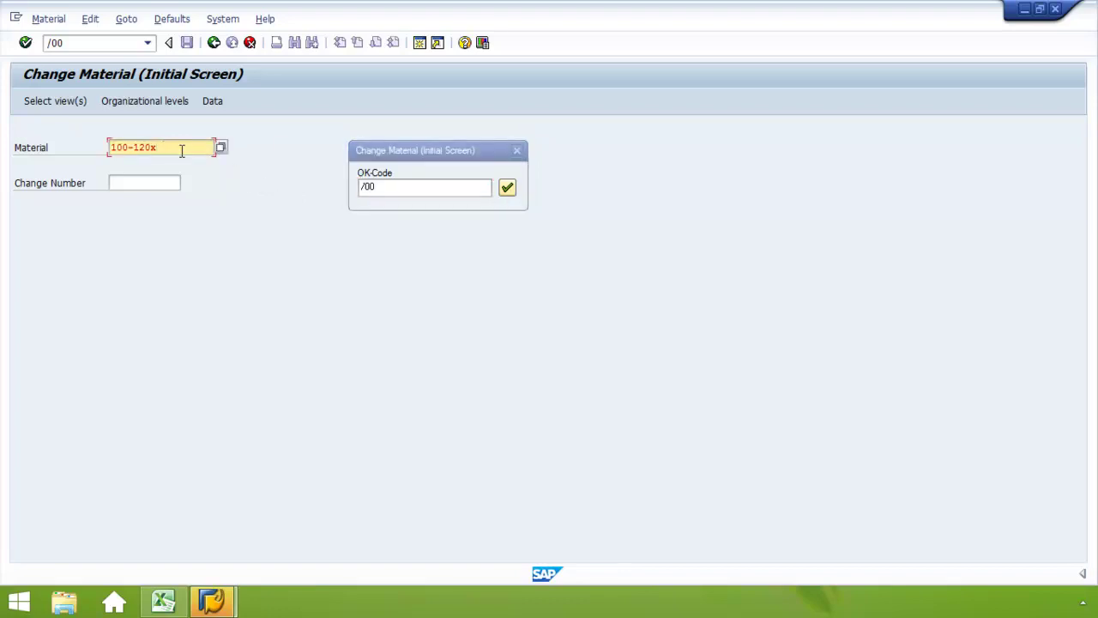
key("BackSpace")
left_click(542, 250)
left_click(507, 187)
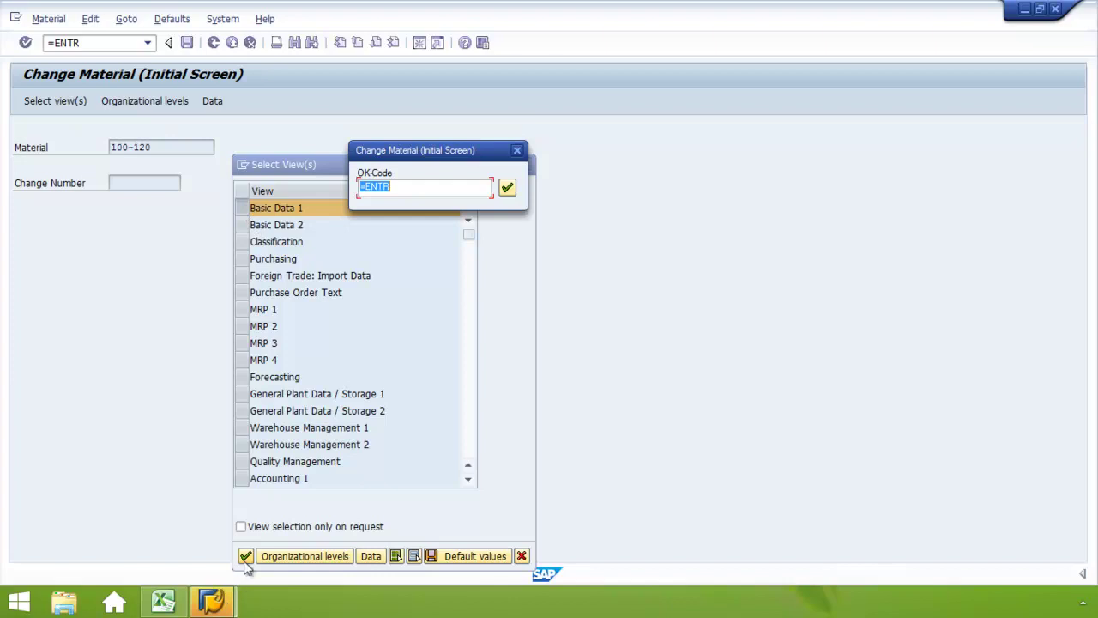
Accept the Basic Data 1 view and the entered weights for material 100-120, and save the data before exiting
left_click(508, 188)
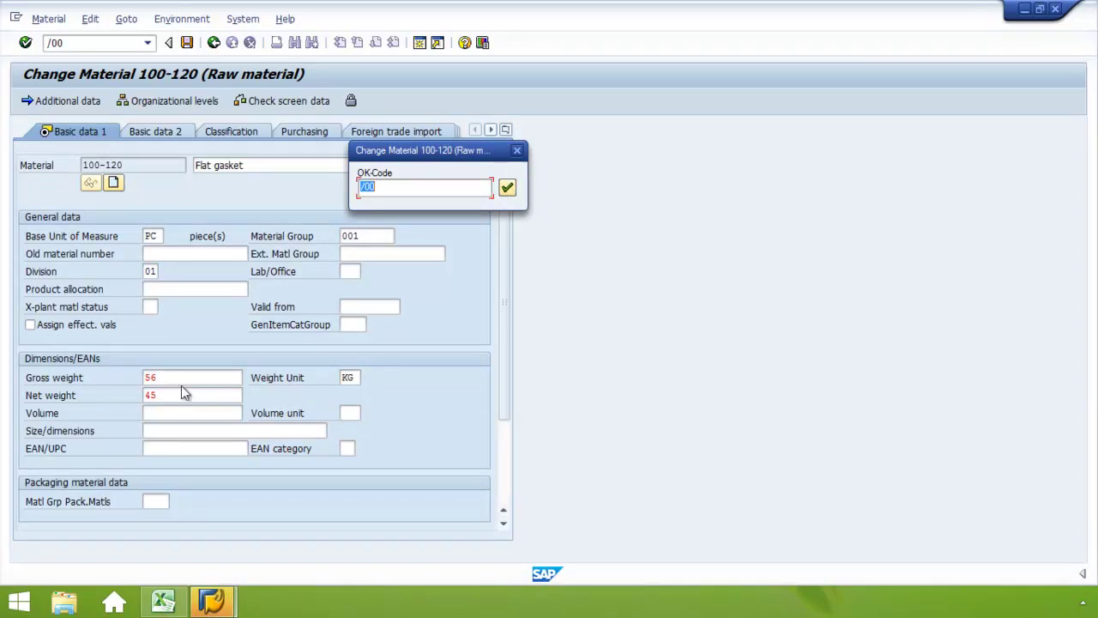
left_click(507, 189)
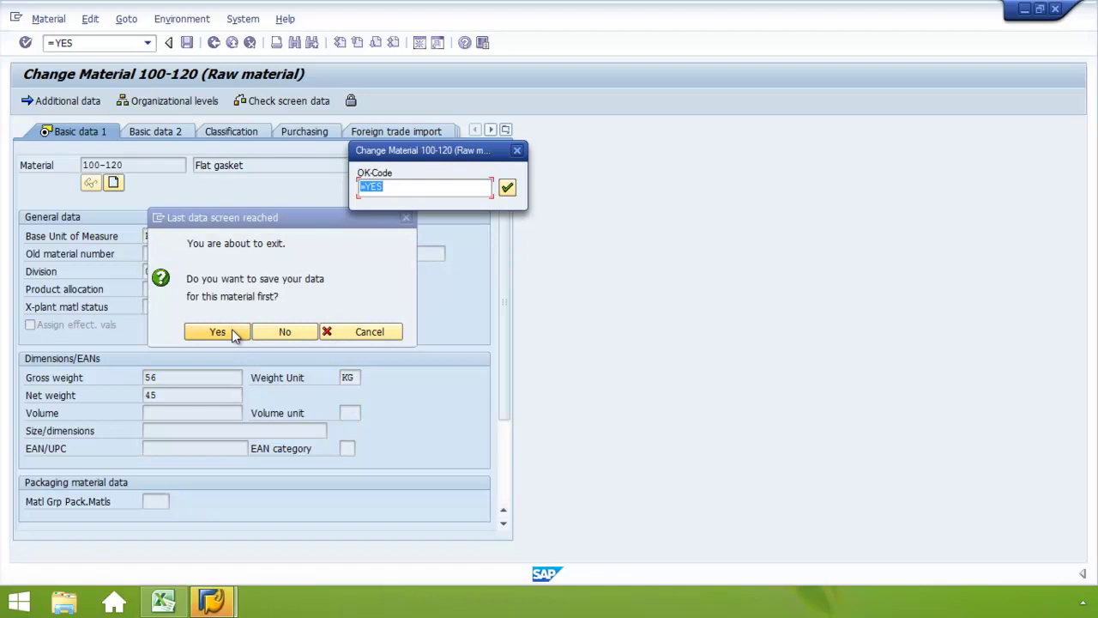
left_click(233, 331)
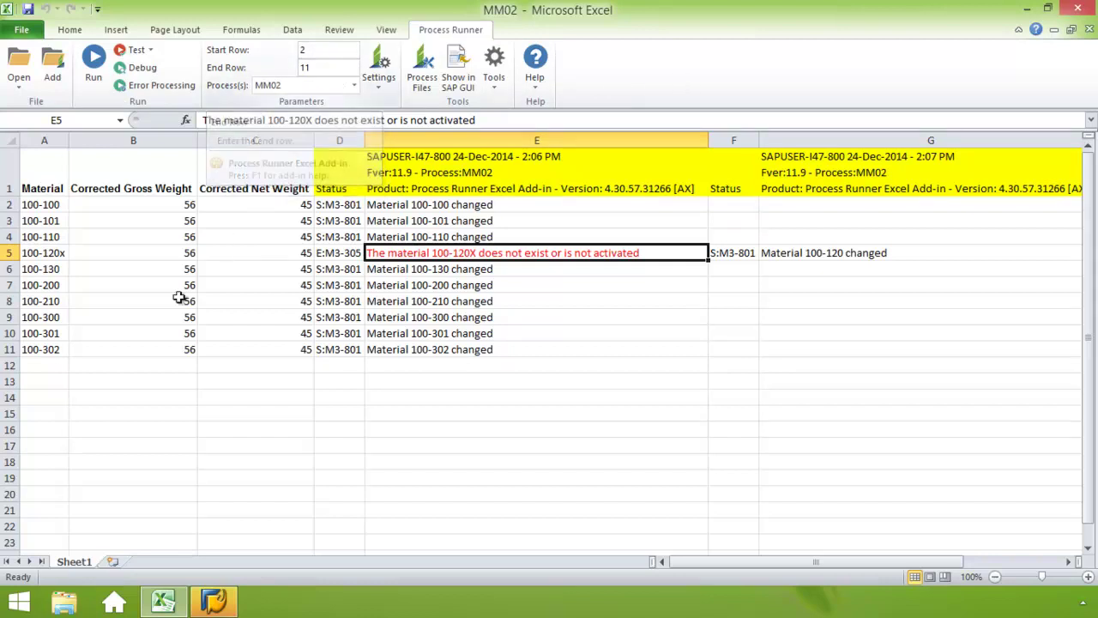
double_click(316, 66)
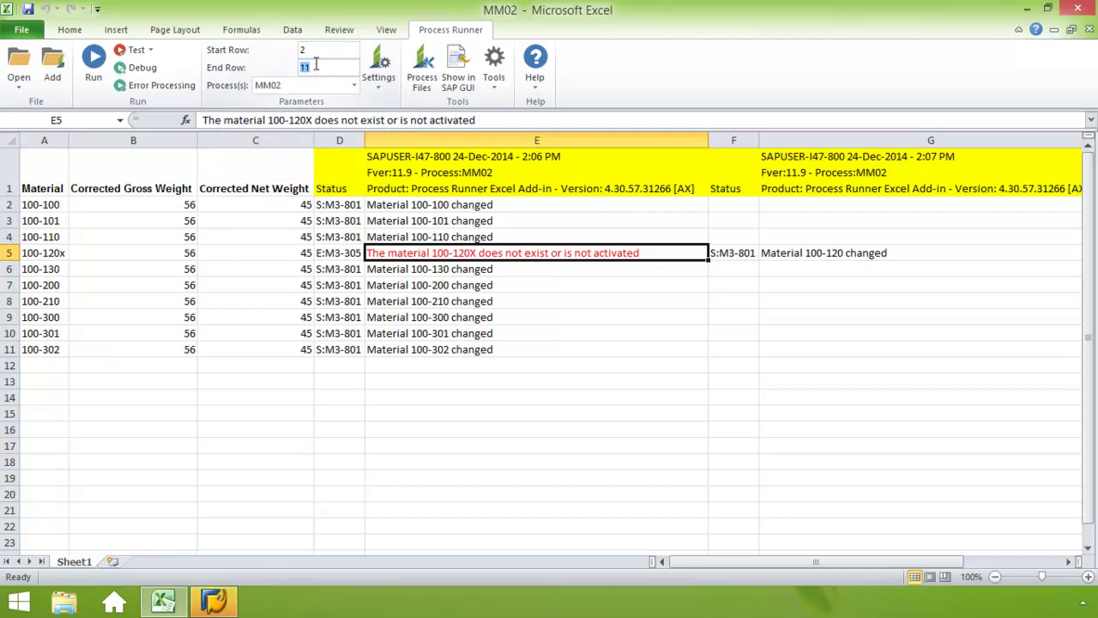
key("BackSpace")
type("15100")
key("BackSpace")
key("BackSpace")
key("BackSpace")
key("BackSpace")
key("BackSpace")
type("11")
Look through the available processes and open the settings of the MM02 process, keeping the sheet's log columns in view
left_click(354, 86)
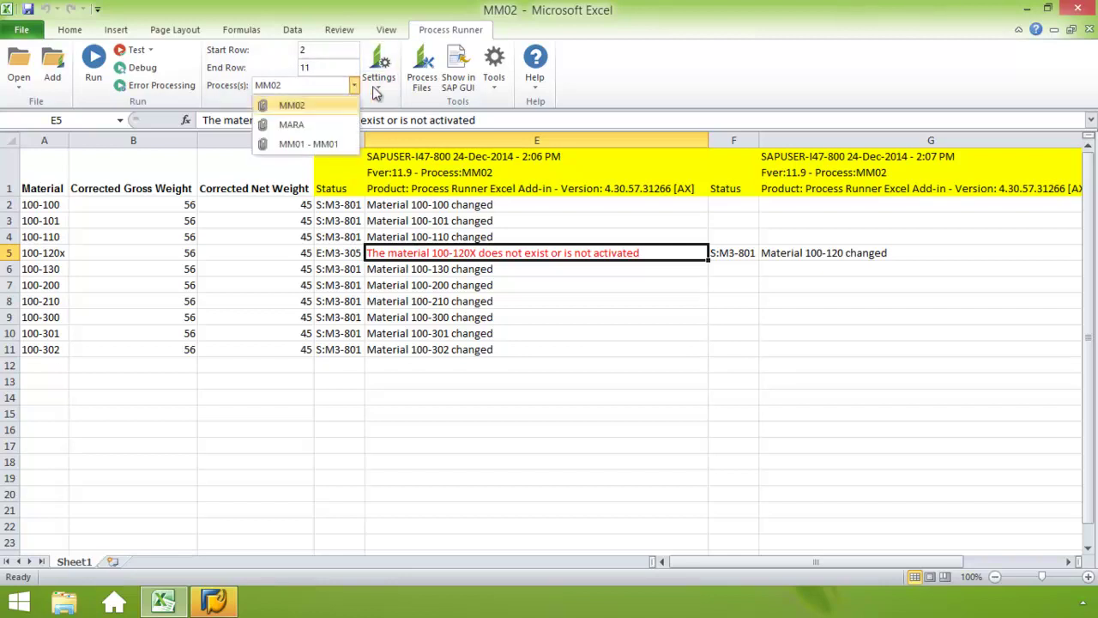
left_click(388, 85)
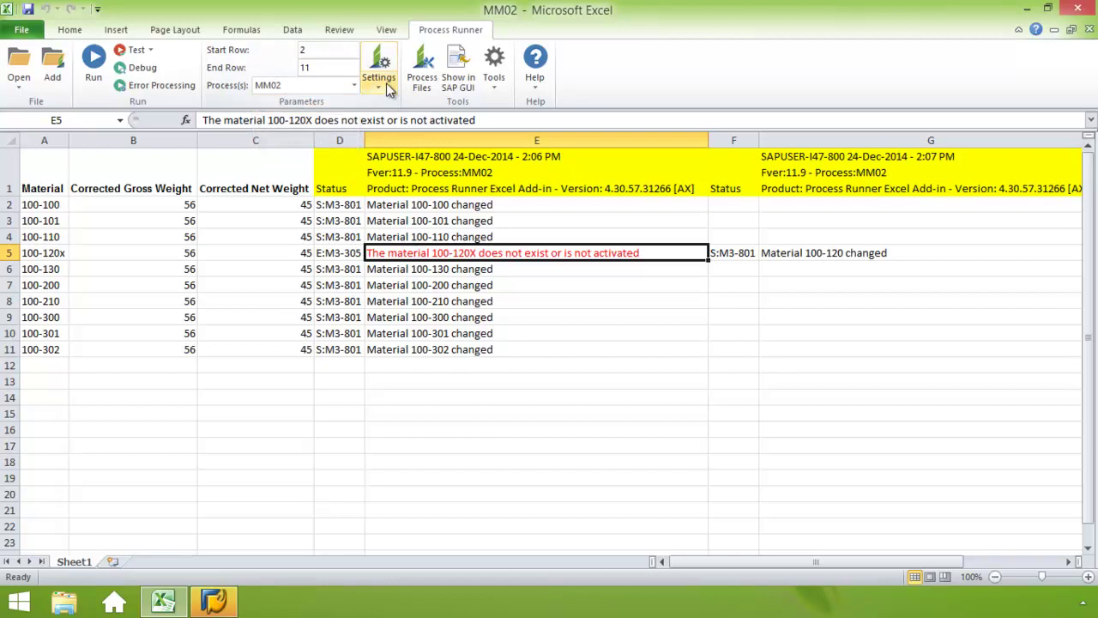
left_click(386, 82)
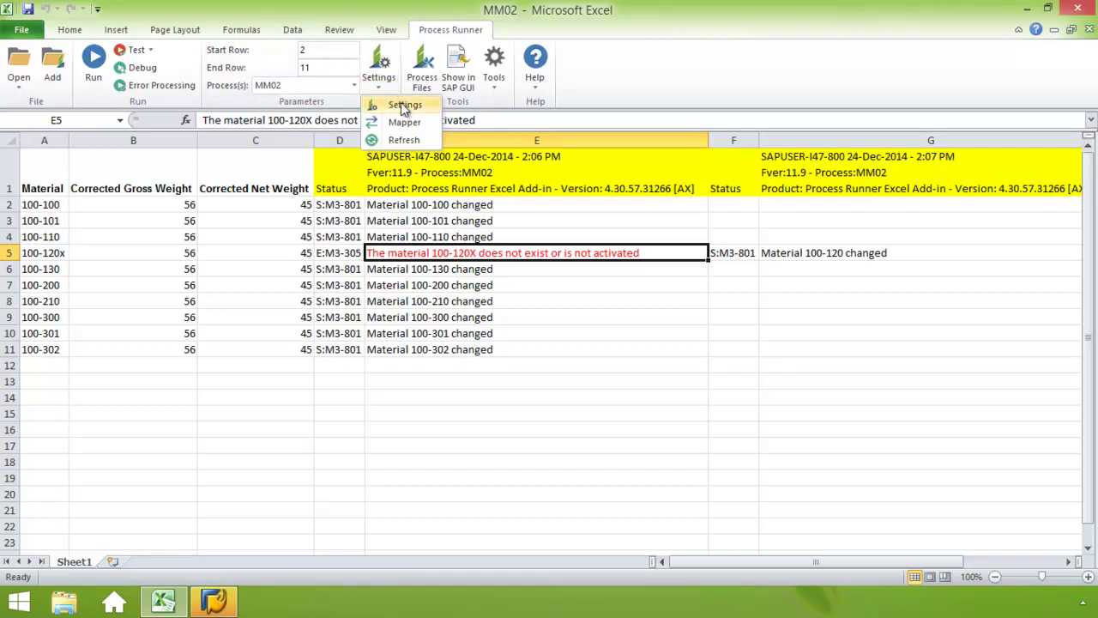
left_click(402, 106)
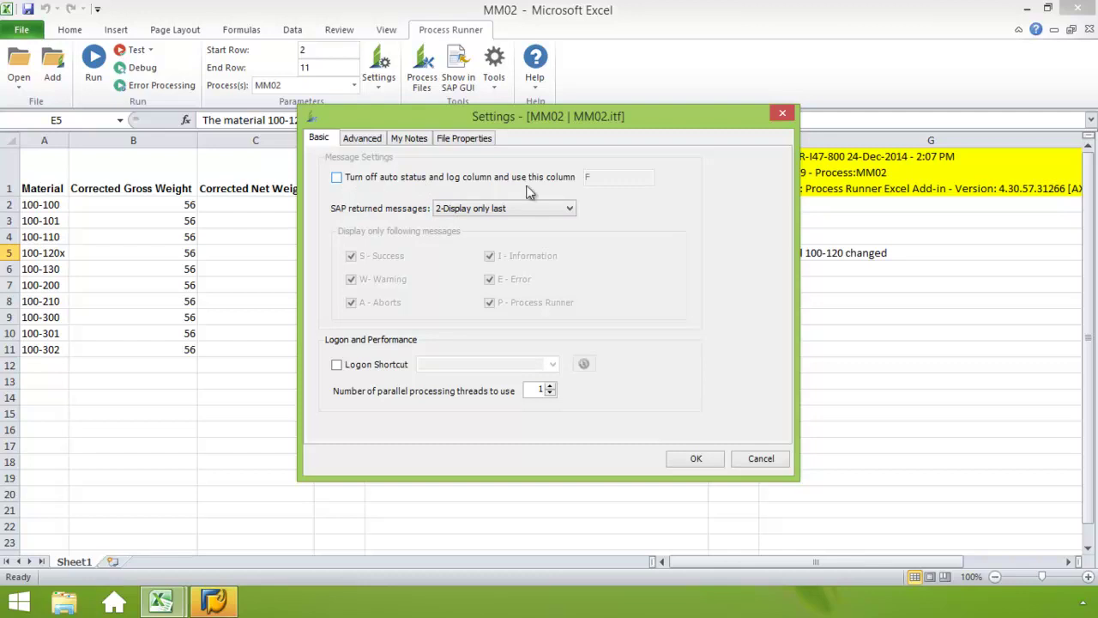
left_click_drag(670, 118, 556, 259)
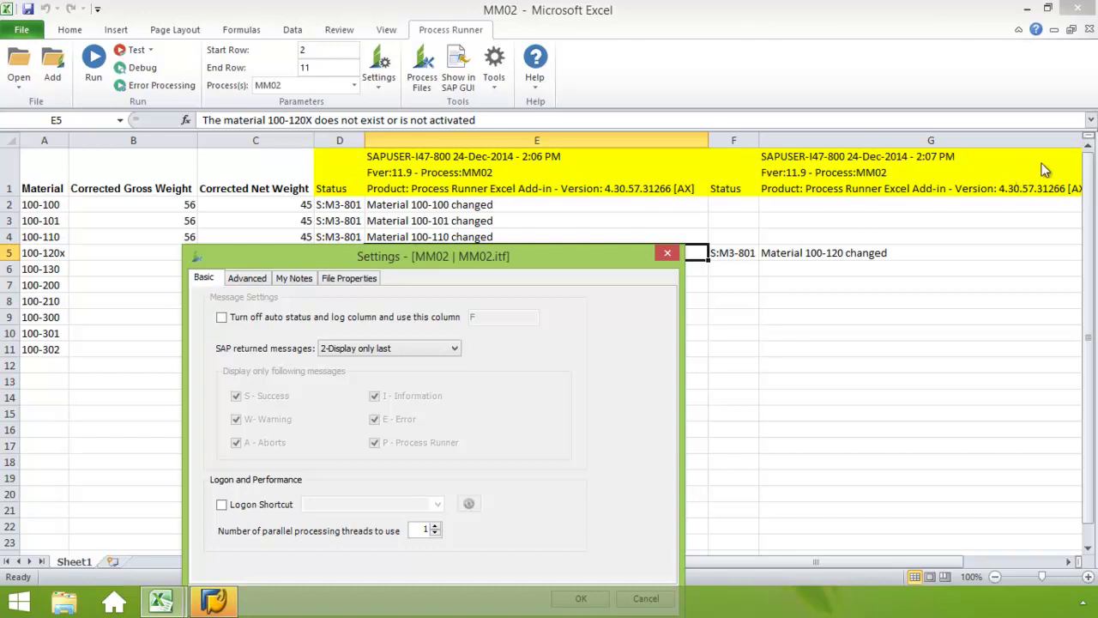
Try turning off the auto status and log column and using column AA instead
left_click(221, 317)
left_click(495, 318)
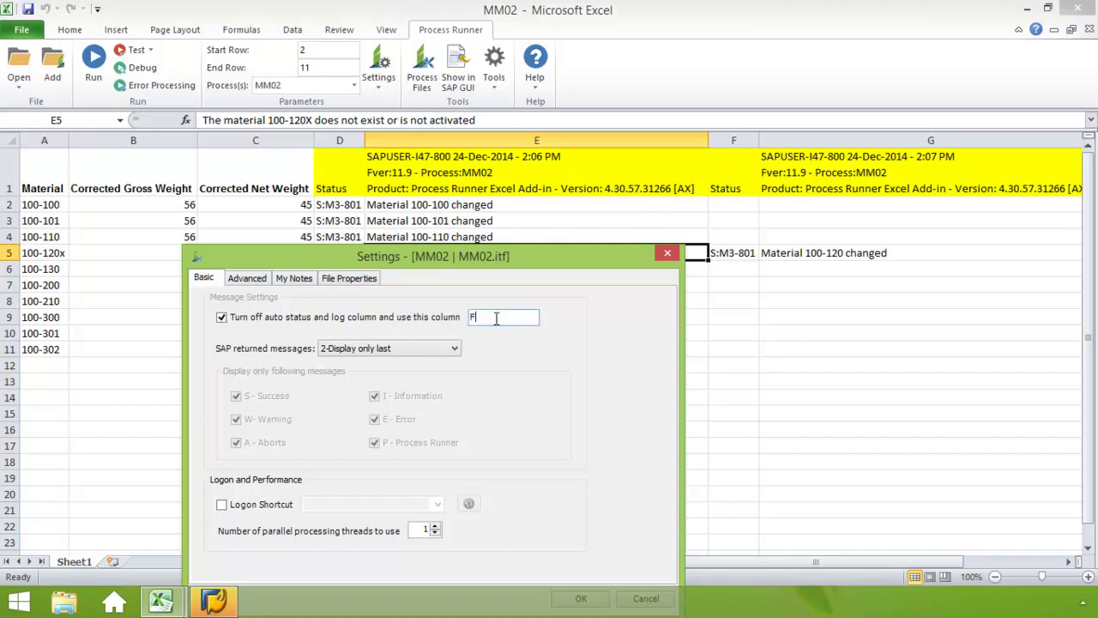
key("BackSpace")
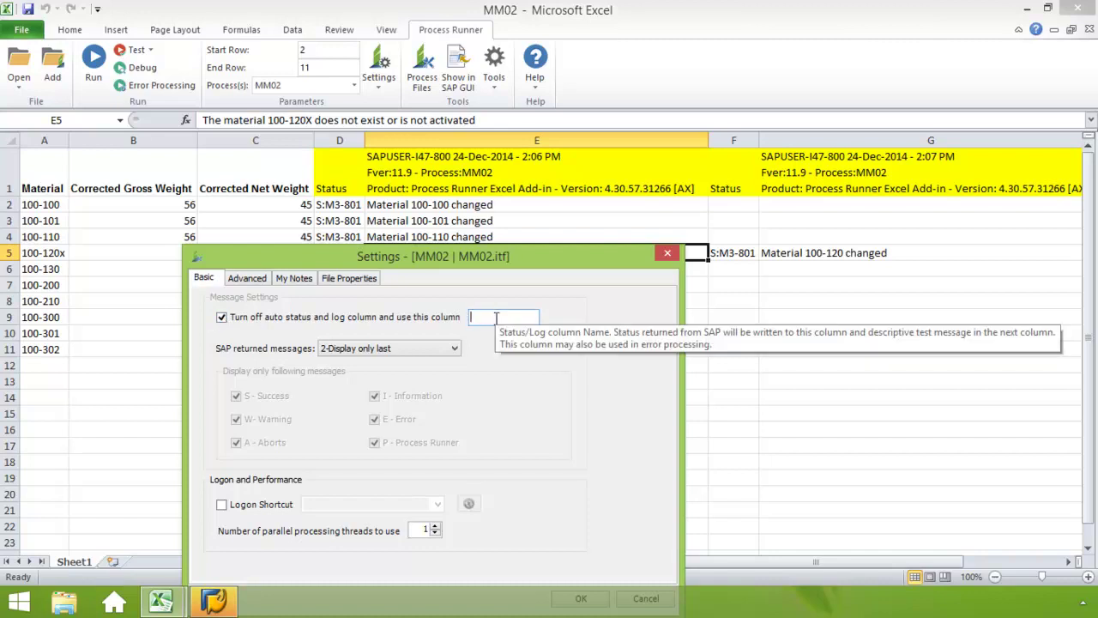
type("Z")
key("BackSpace")
type("AA")
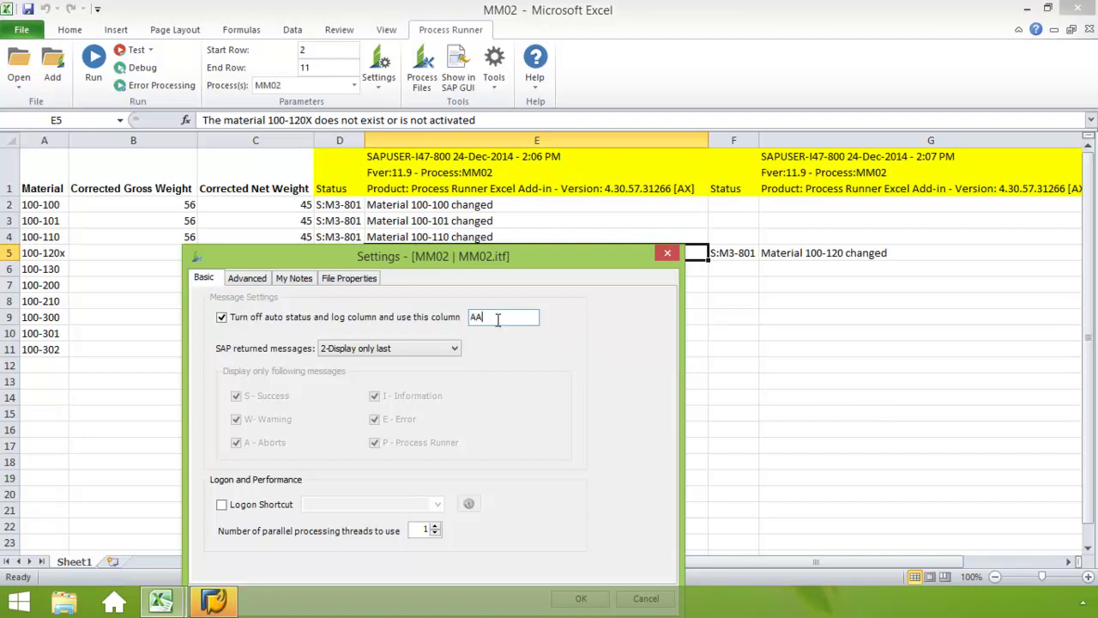
key("BackSpace")
key("BackSpace")
left_click(222, 318)
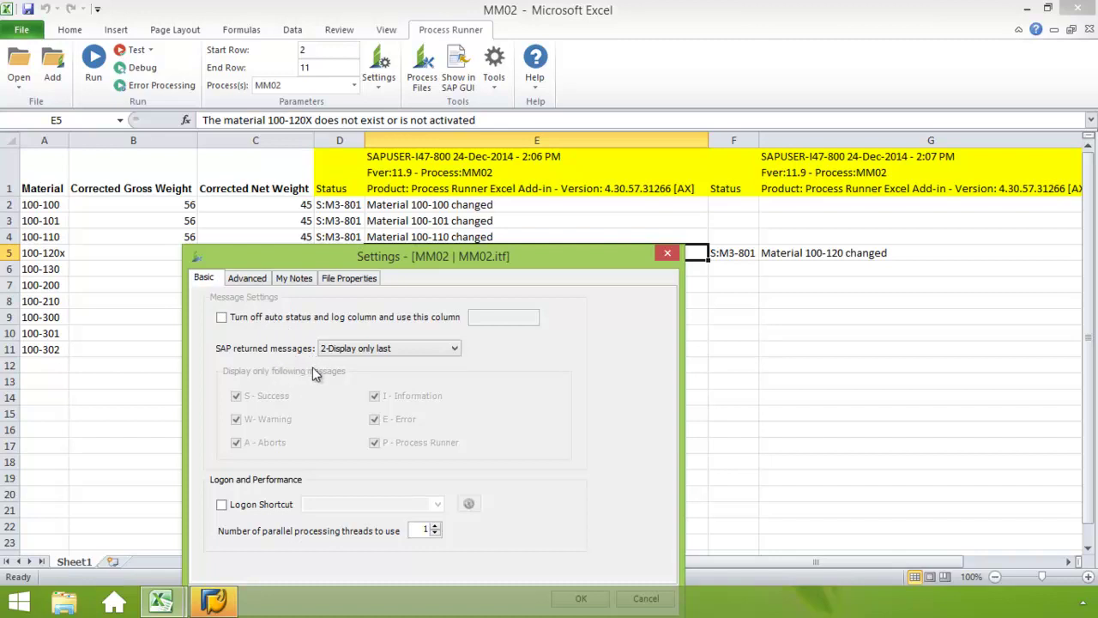
Set the SAP returned messages to 3-Display All and exclude the Success, Warning and Aborts message types
left_click(455, 349)
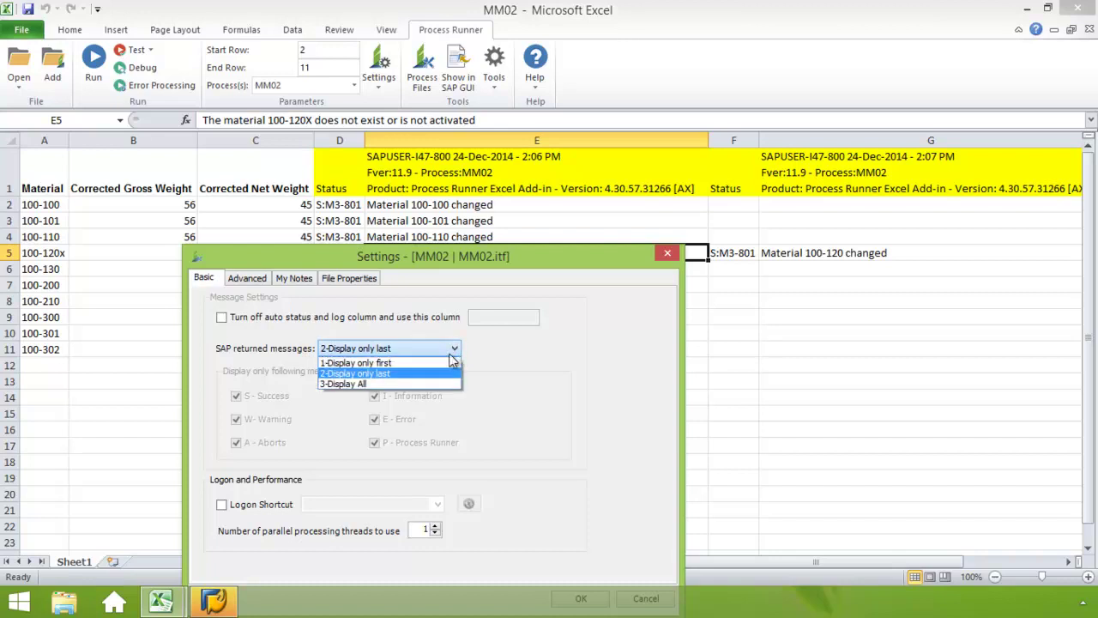
left_click(390, 384)
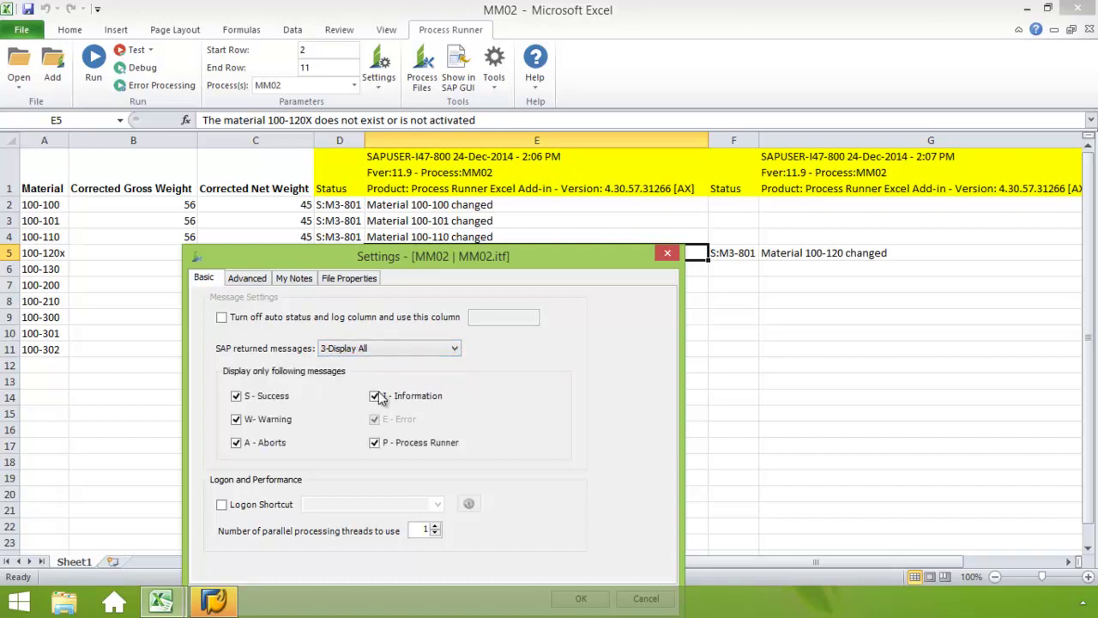
left_click(236, 395)
left_click(236, 419)
left_click(236, 442)
left_click(374, 442)
left_click(374, 396)
left_click(374, 442)
left_click(455, 348)
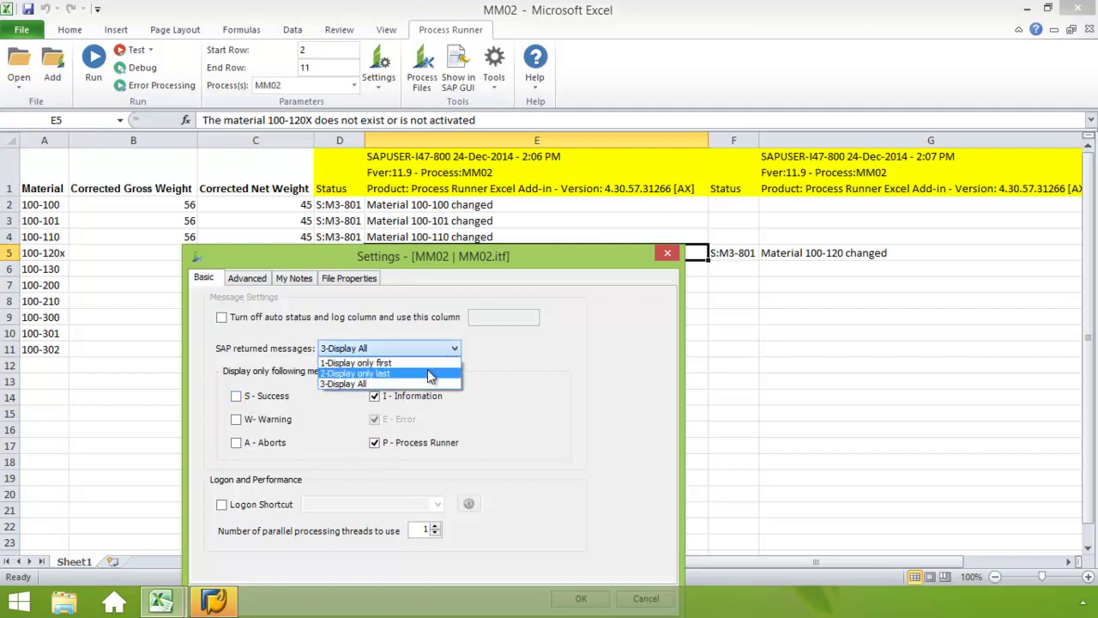
left_click(426, 374)
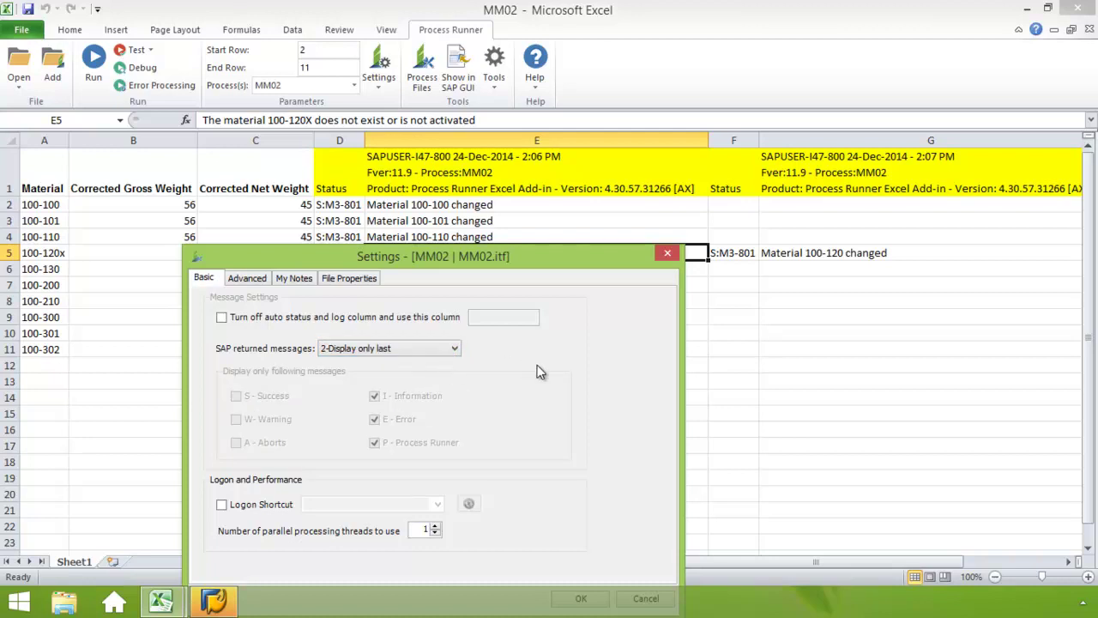
key("Down")
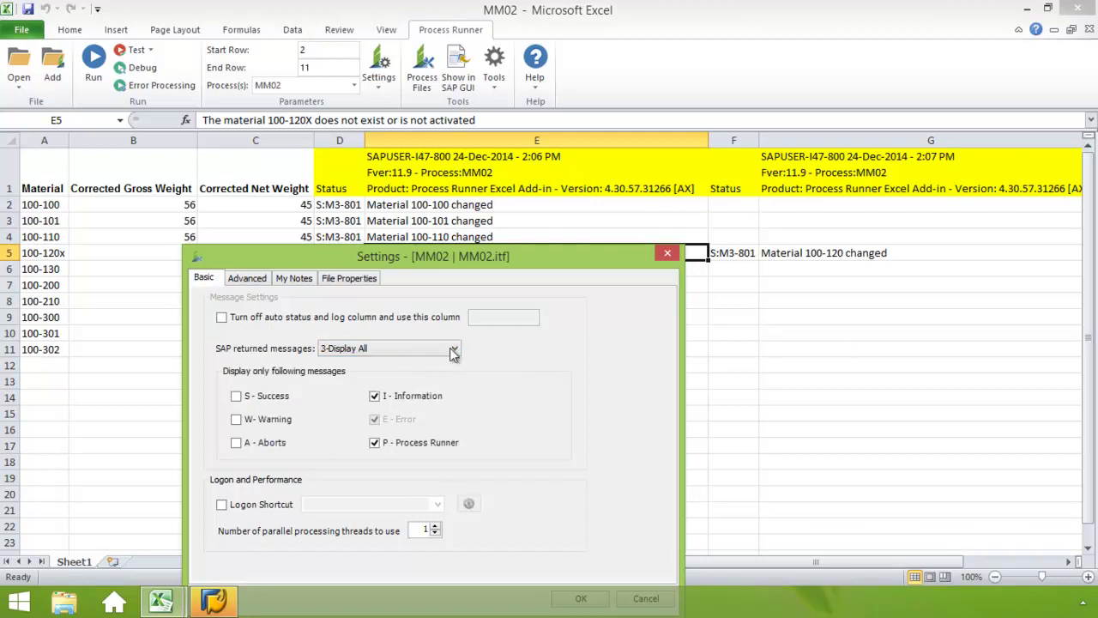
Select the logon shortcut I47-800-SAPUSER.ilf, switch the shortcut option back off, and set the number of parallel processing threads to 3
left_click_drag(611, 253, 684, 98)
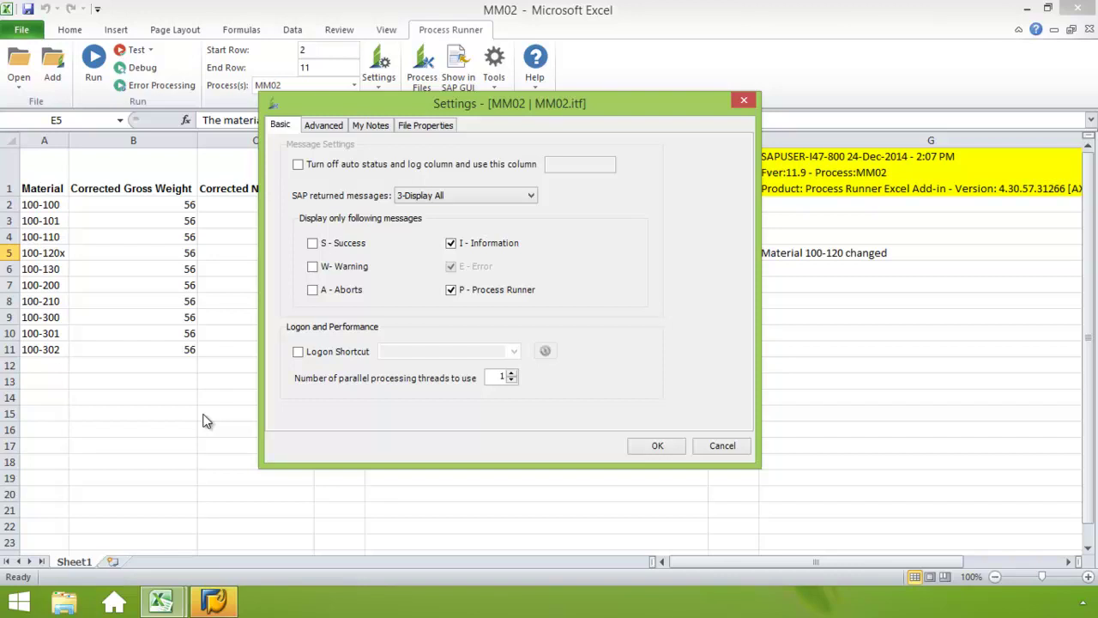
left_click(299, 353)
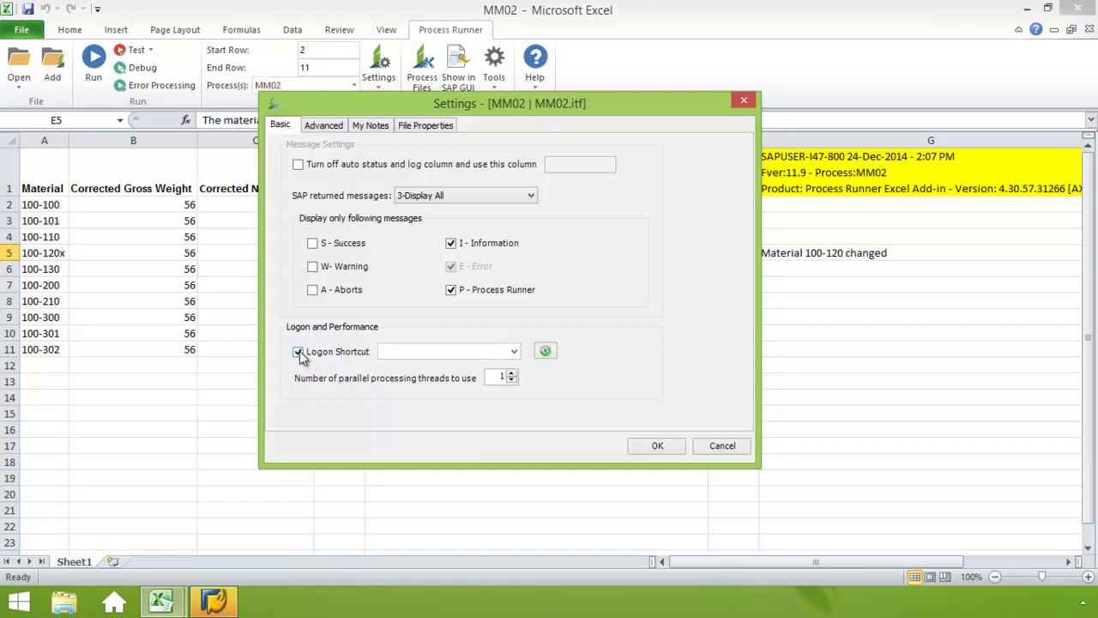
left_click(515, 352)
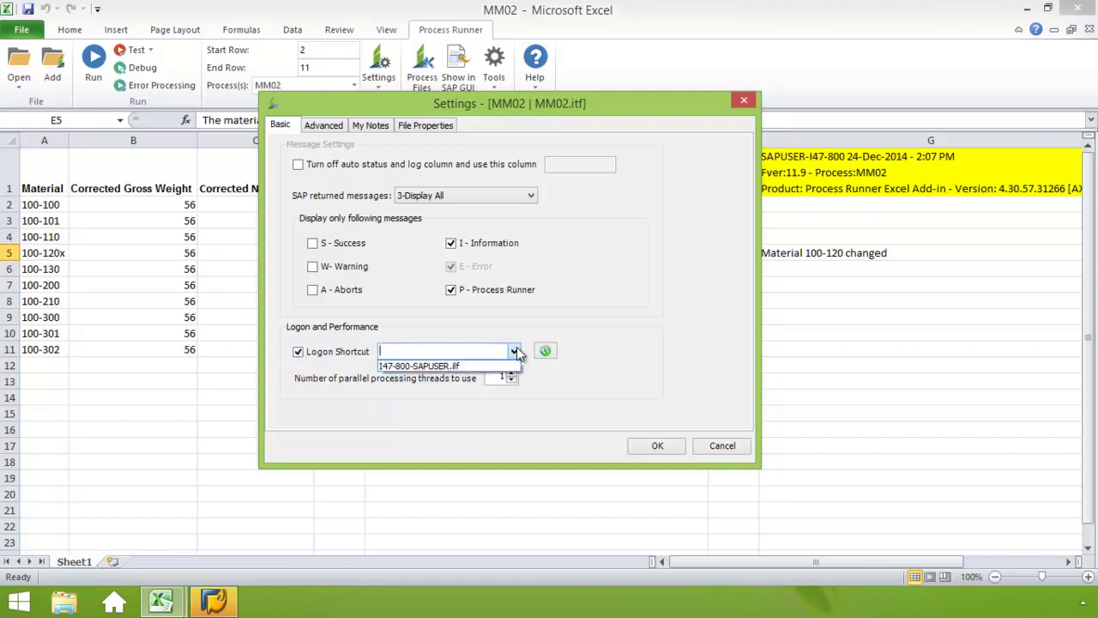
left_click(473, 367)
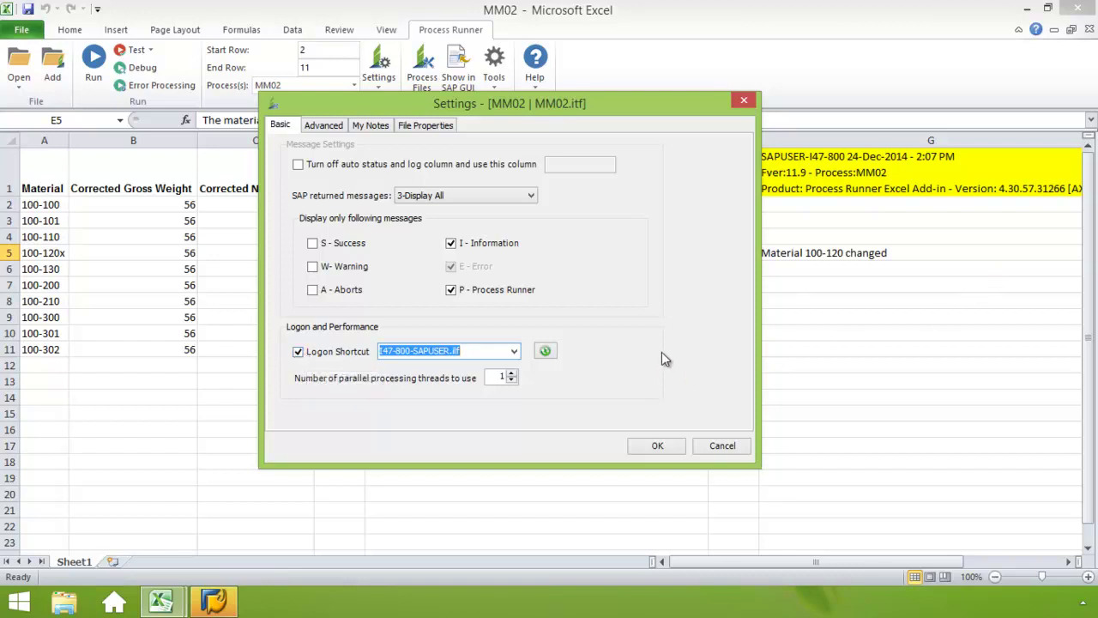
left_click(298, 352)
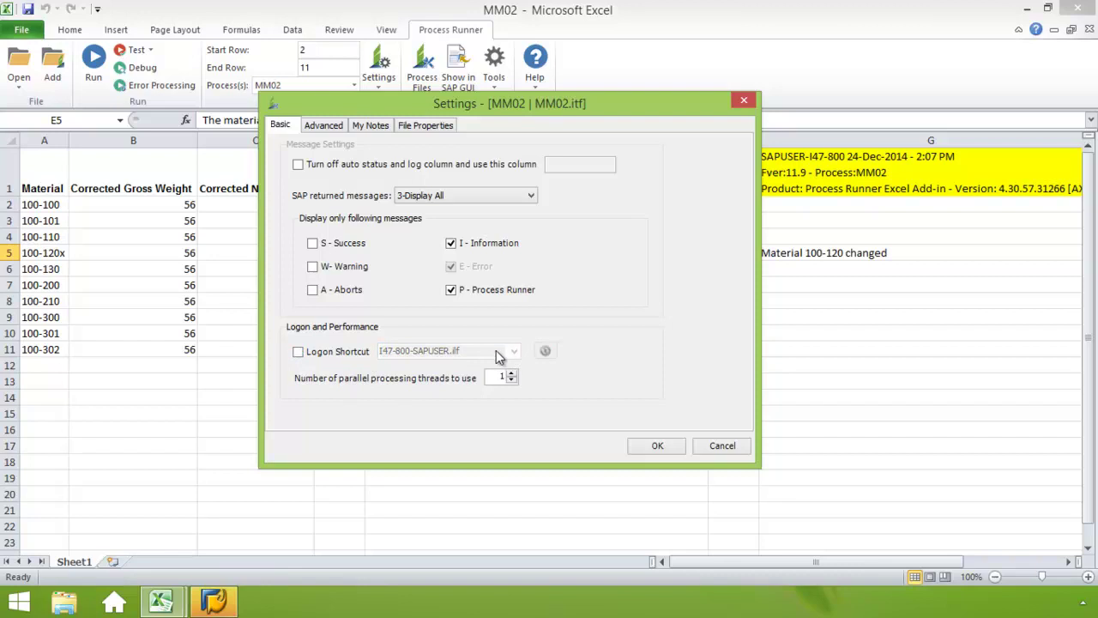
left_click(298, 352)
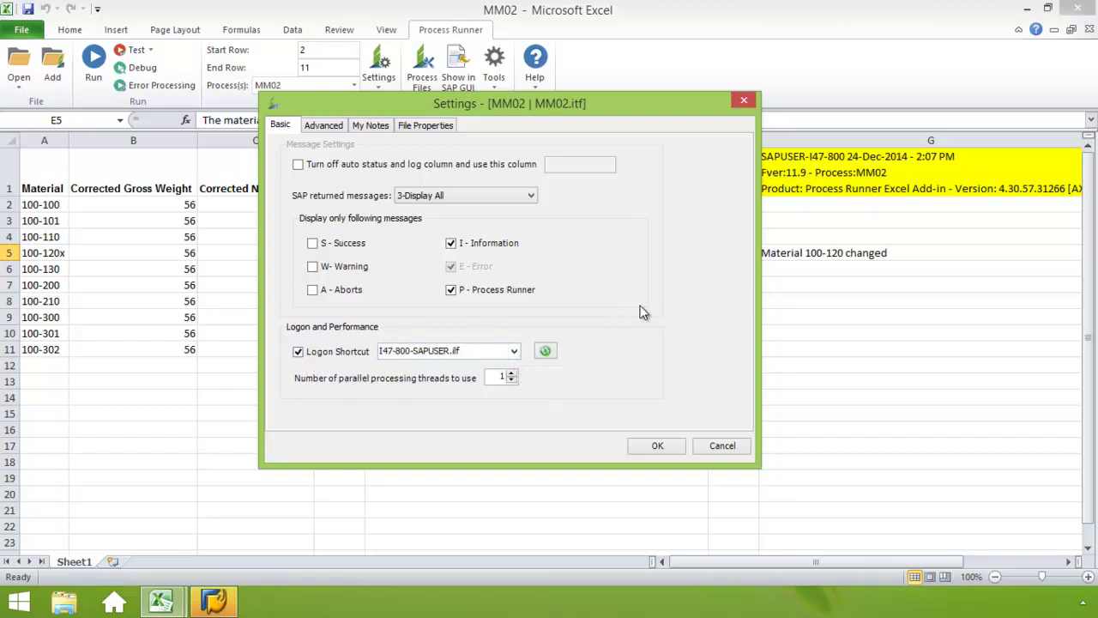
left_click(298, 352)
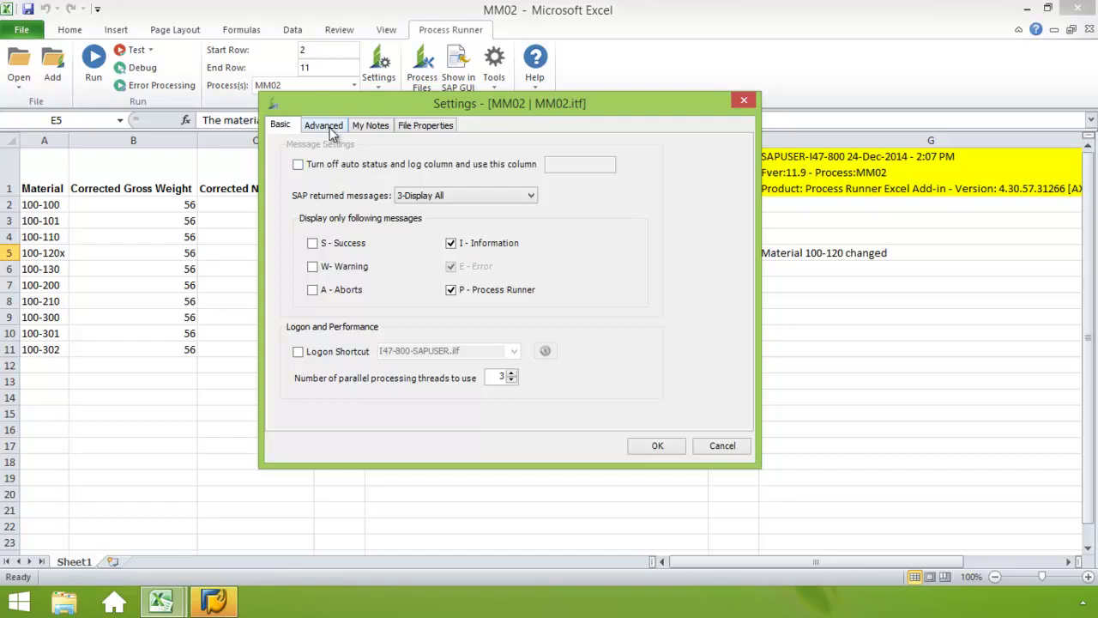
Add the note "Good Job!" with display on each run of the file, view the file properties, and accept the settings
left_click(380, 127)
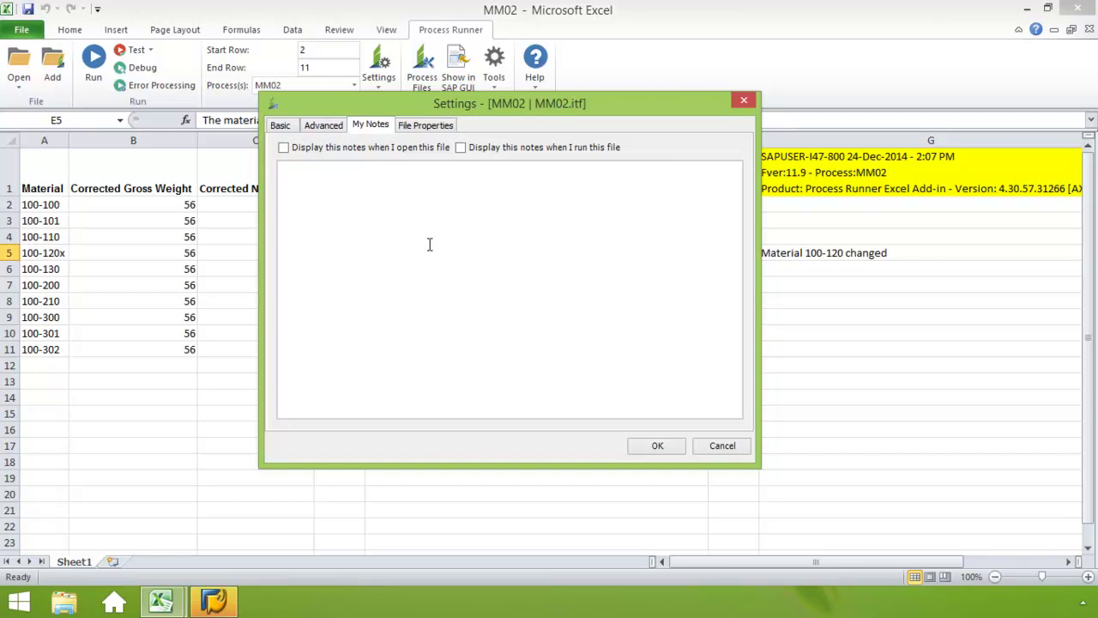
left_click(461, 147)
left_click(426, 203)
type("g")
key("BackSpace")
type("Good Job!")
left_click(436, 129)
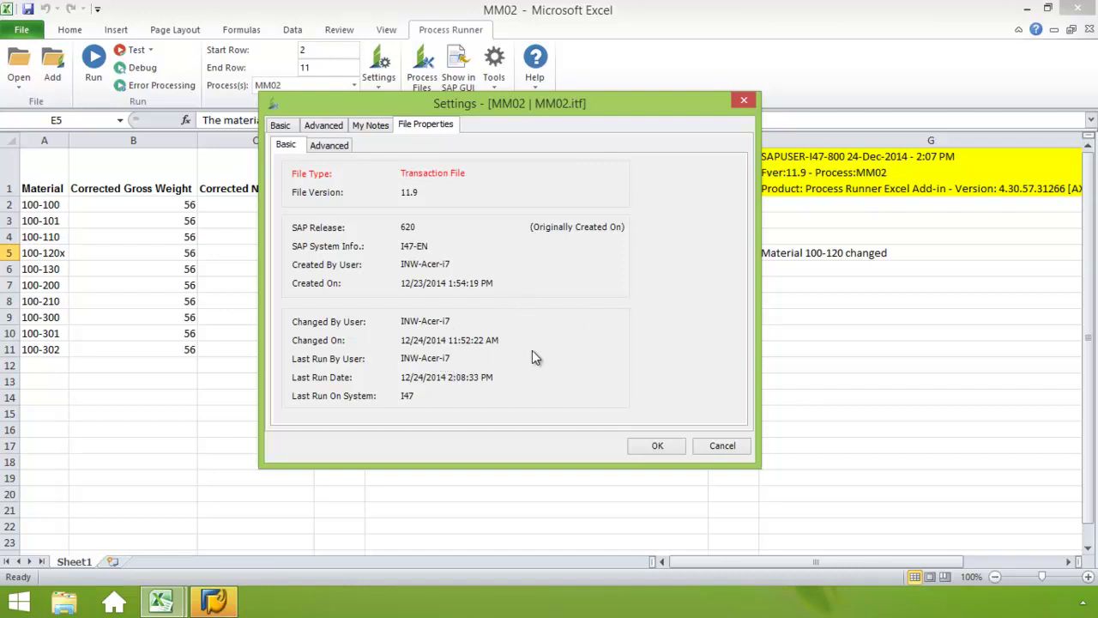
left_click(669, 450)
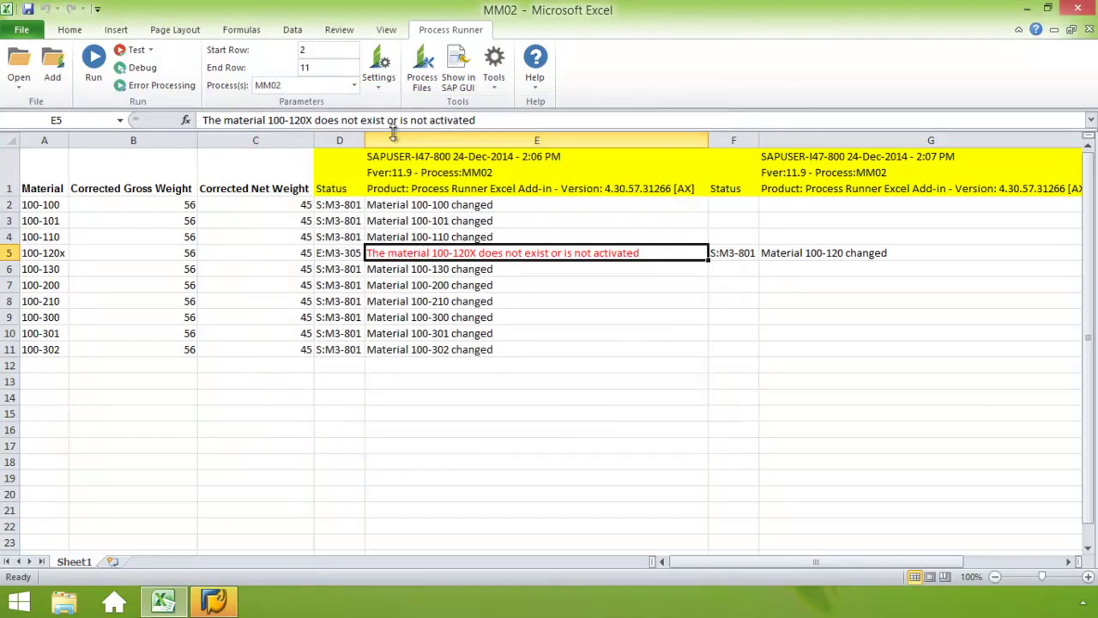
Review the mapping between the Excel columns and the SAP fields for MM02, and close the mapper
left_click(380, 82)
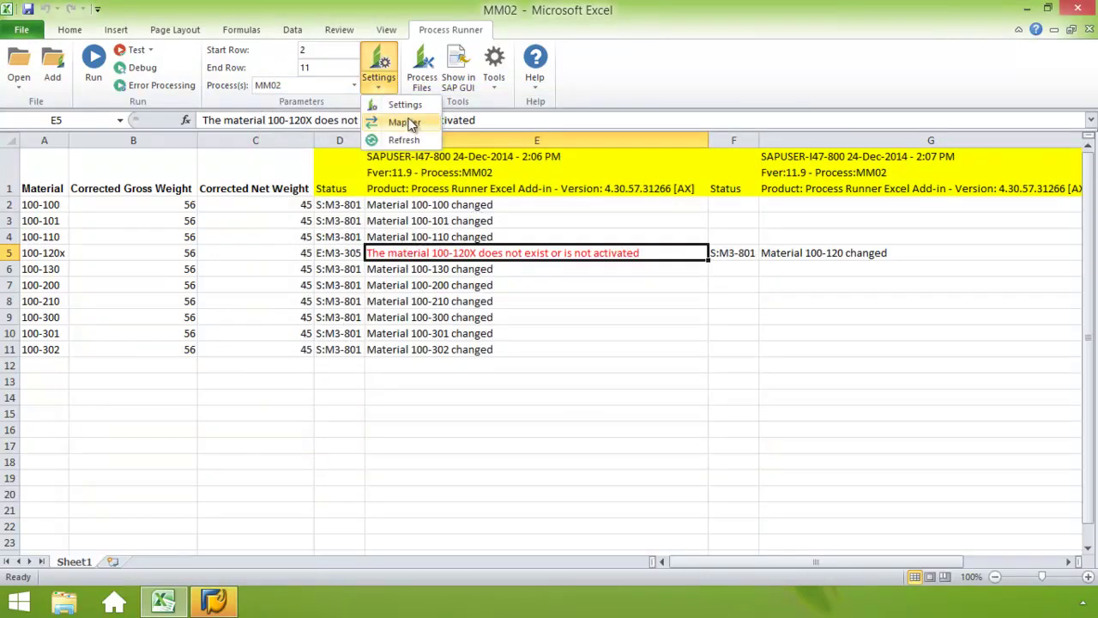
left_click(402, 122)
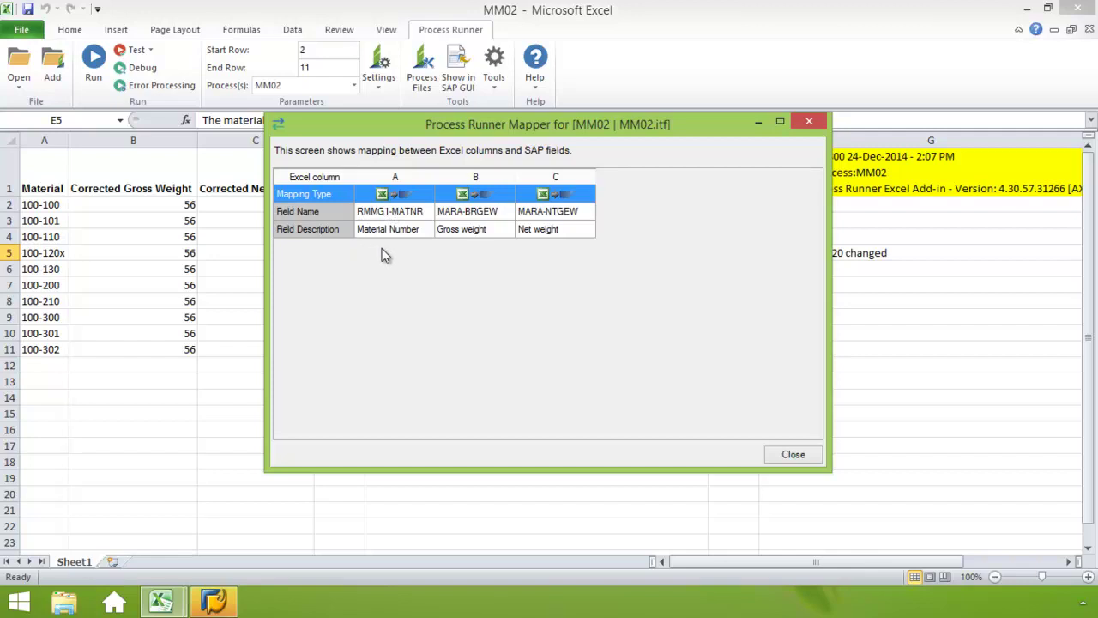
left_click_drag(705, 120, 744, 283)
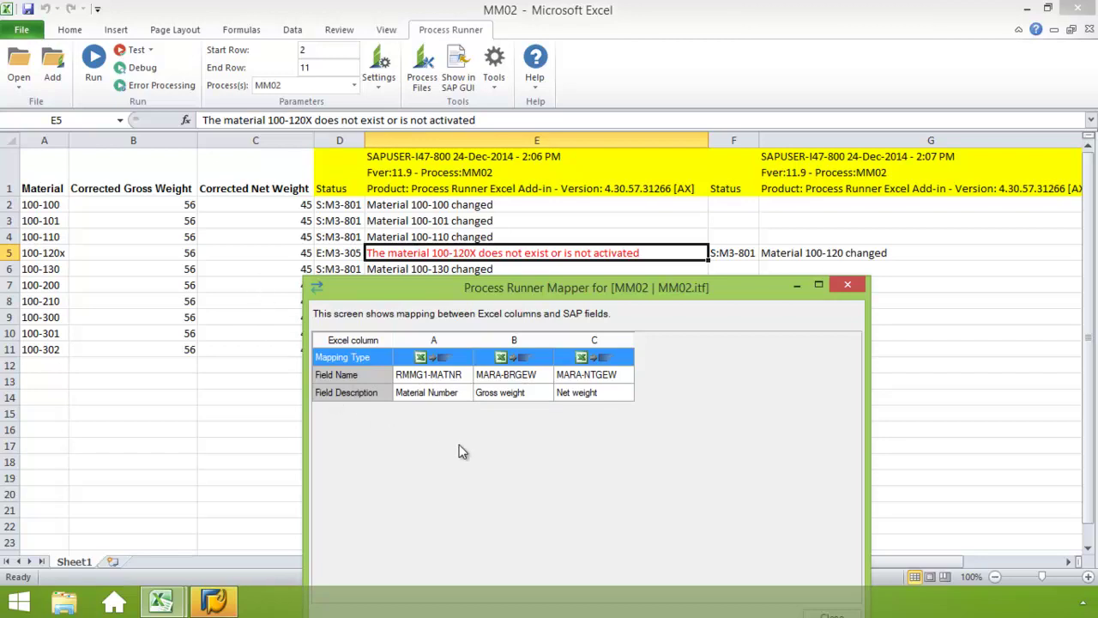
left_click(846, 284)
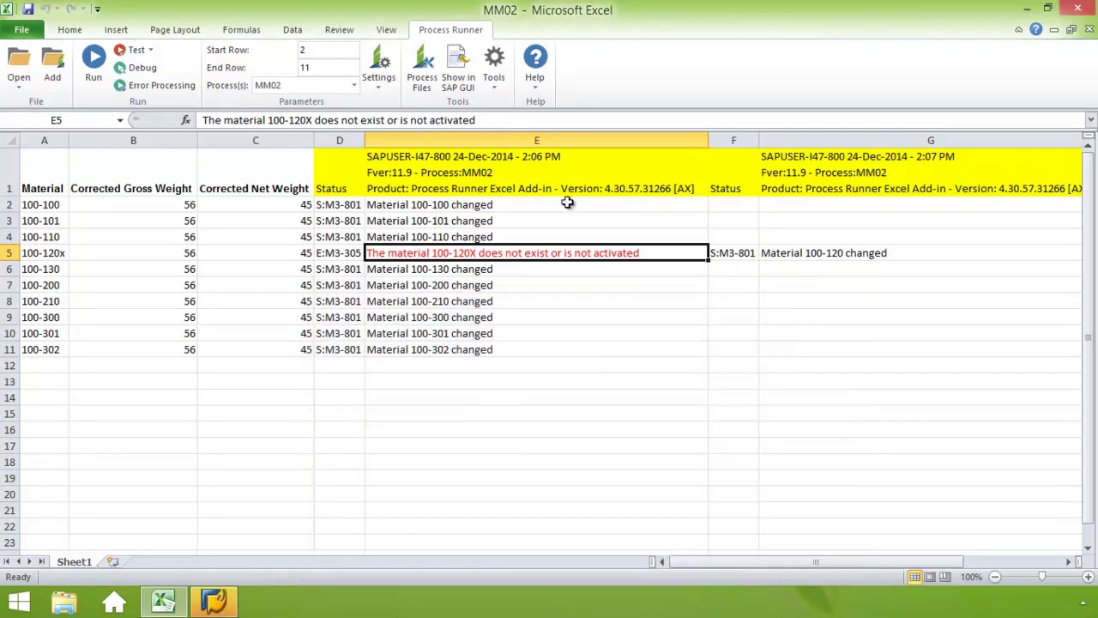
Reorder the attached process files with MARA first and MM01 - MM01 second, and check the order in the process selection
left_click(427, 83)
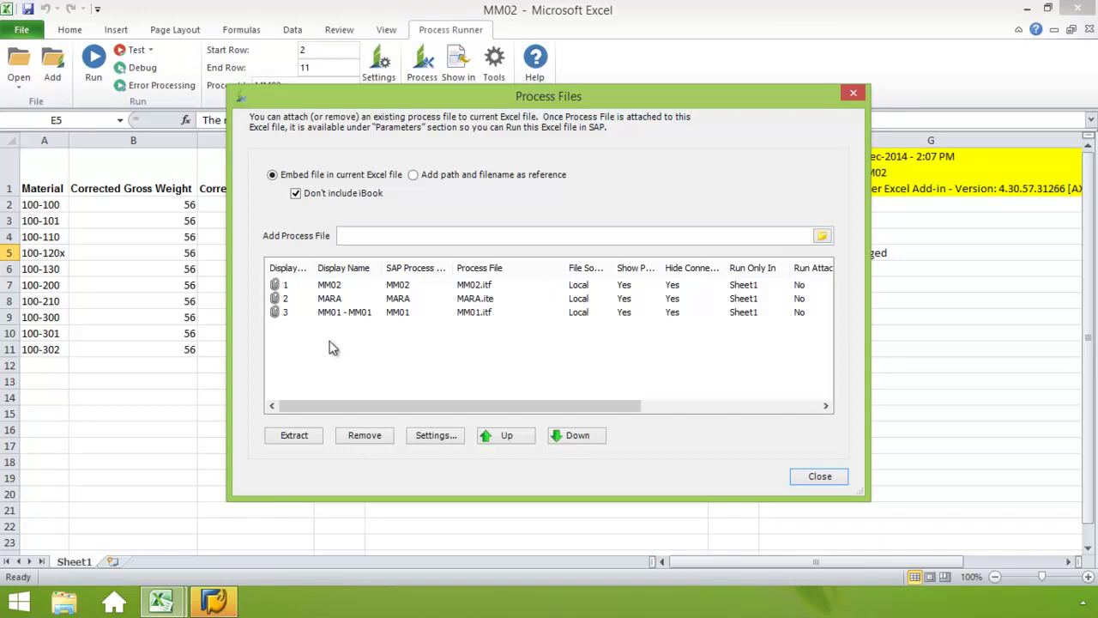
left_click(341, 301)
left_click(510, 437)
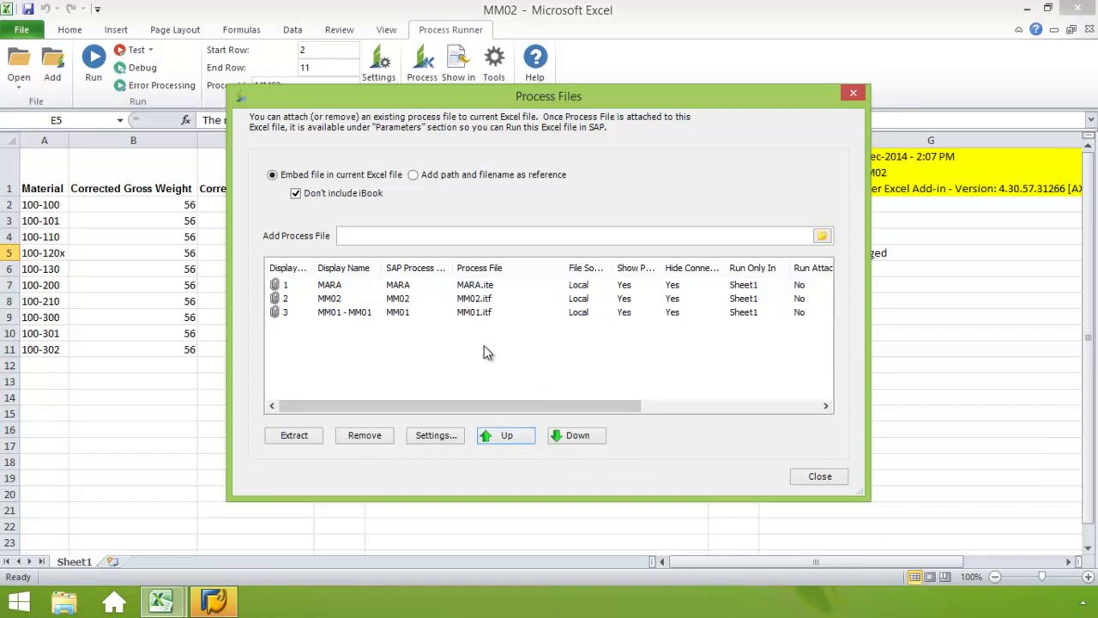
left_click(396, 314)
left_click(511, 437)
left_click(818, 480)
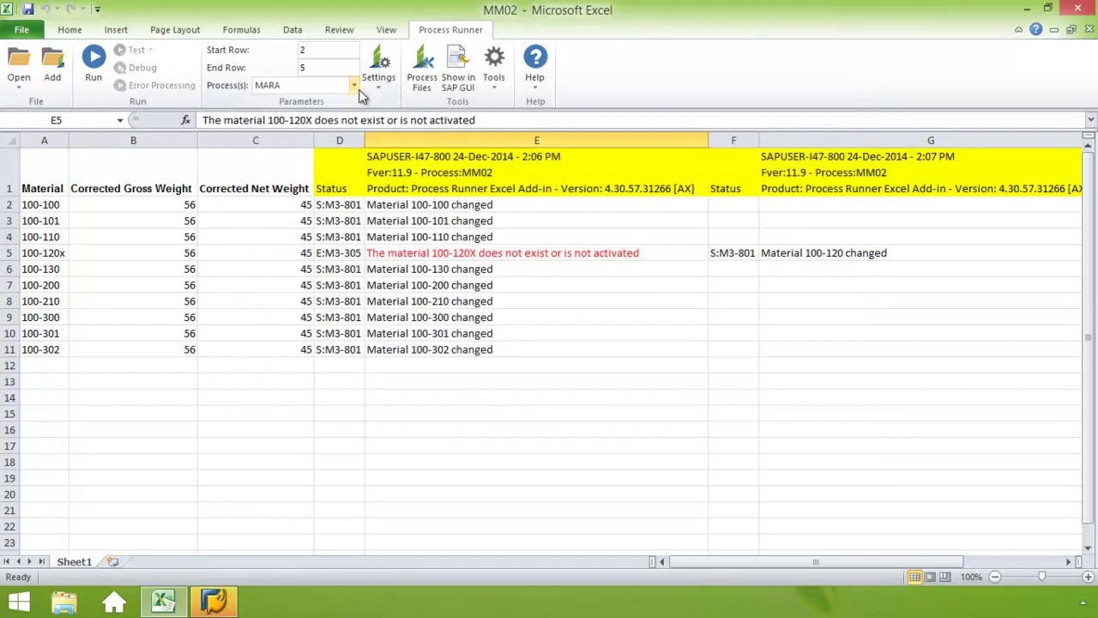
left_click(355, 86)
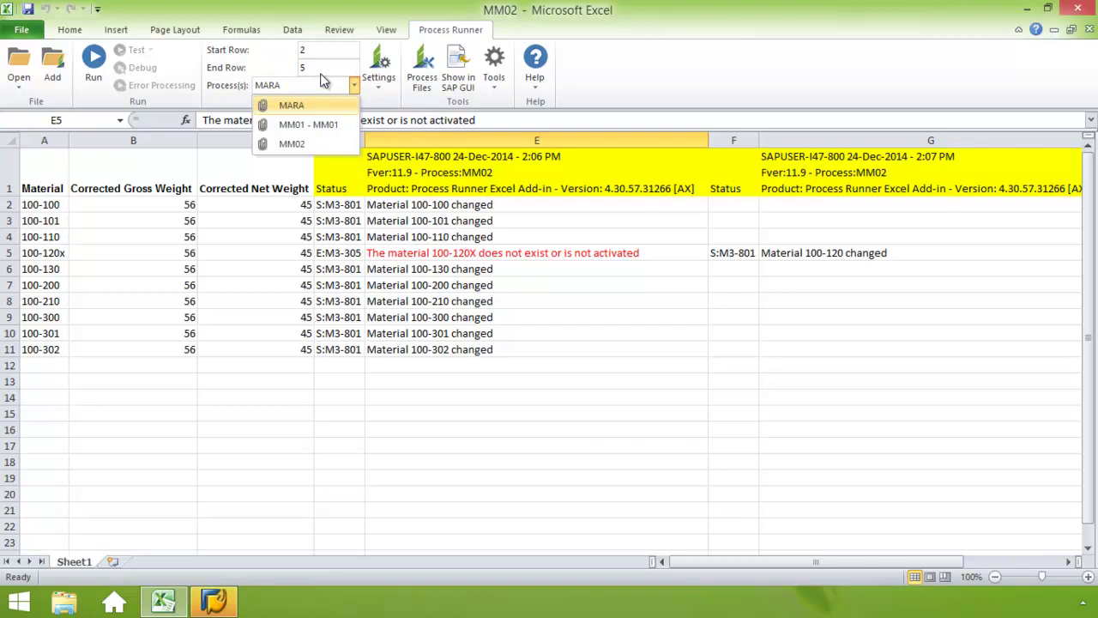
left_click(645, 77)
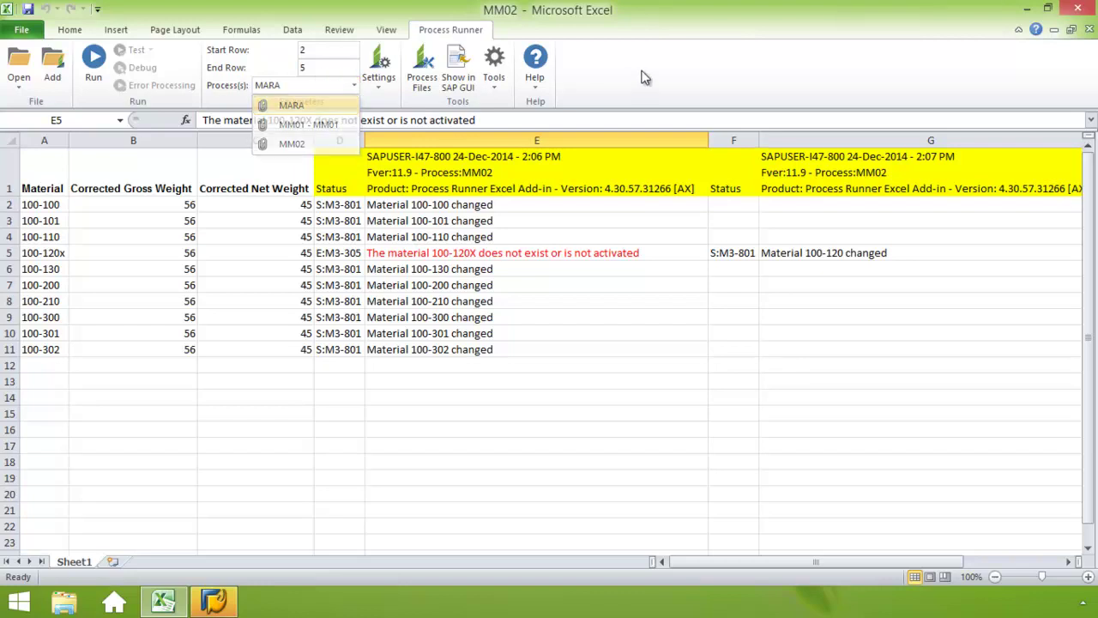
Open the attached process files, try to extract the MARA file to the Desktop, and cancel the save
left_click(420, 82)
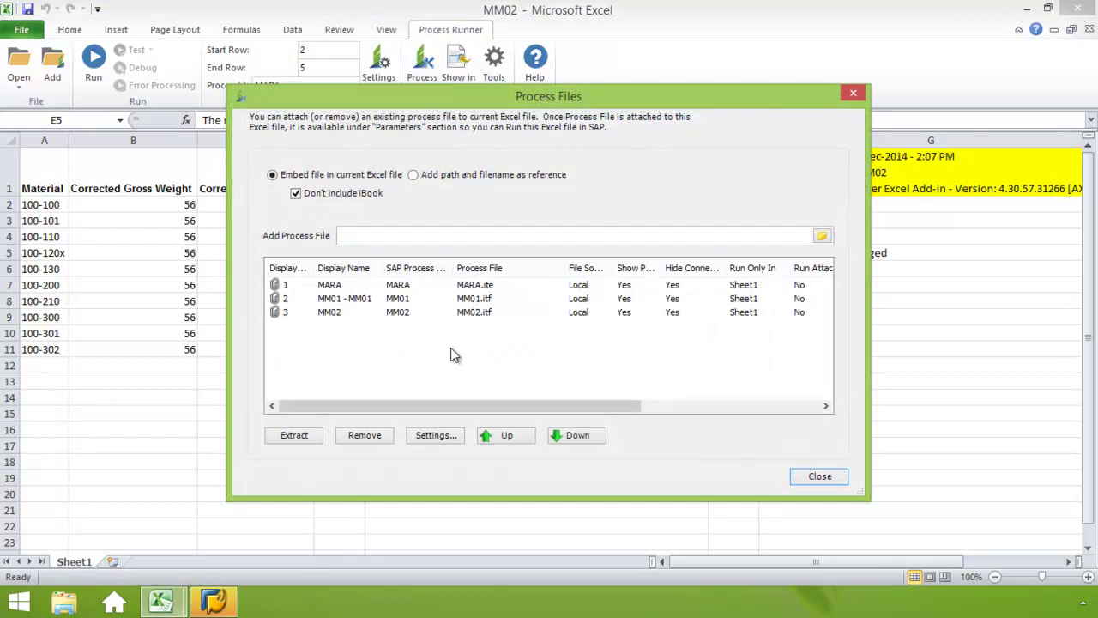
left_click(343, 287)
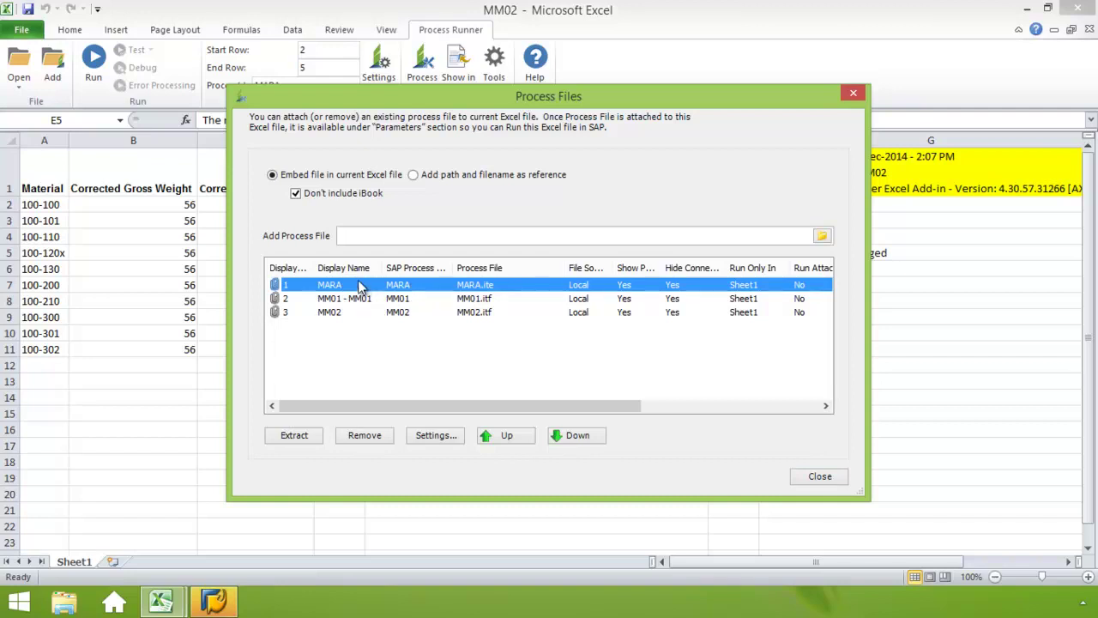
left_click(310, 436)
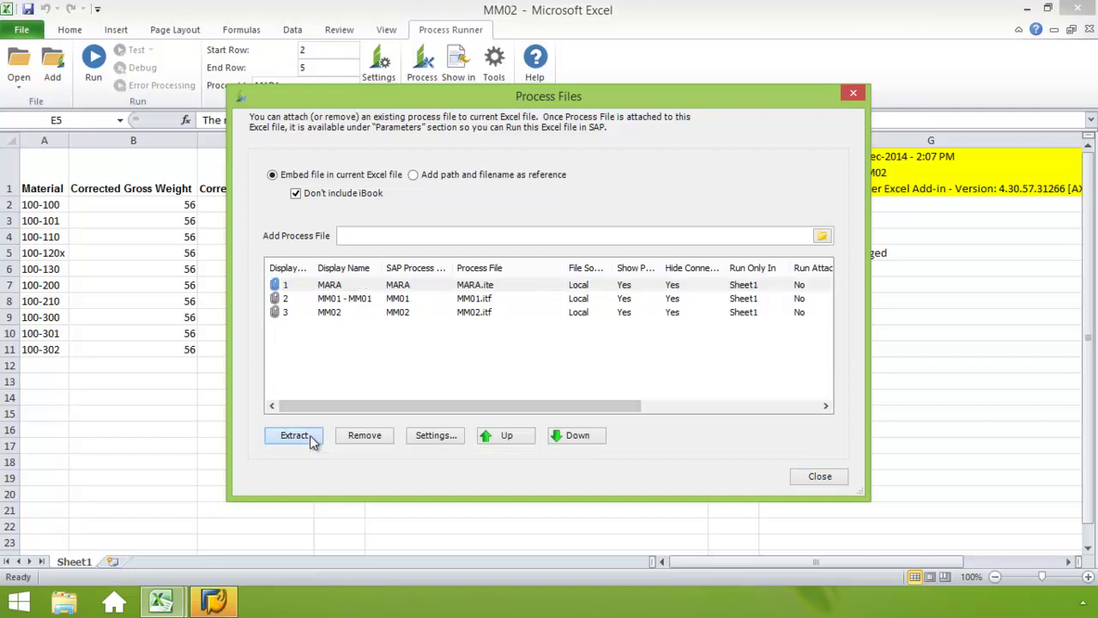
left_click(541, 379)
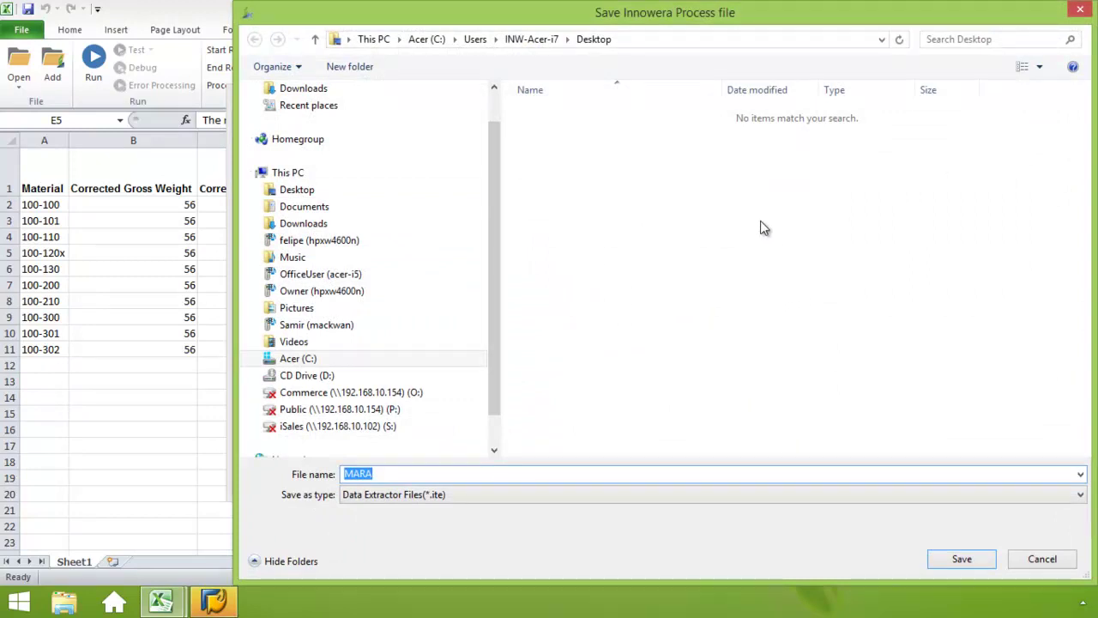
left_click(1037, 558)
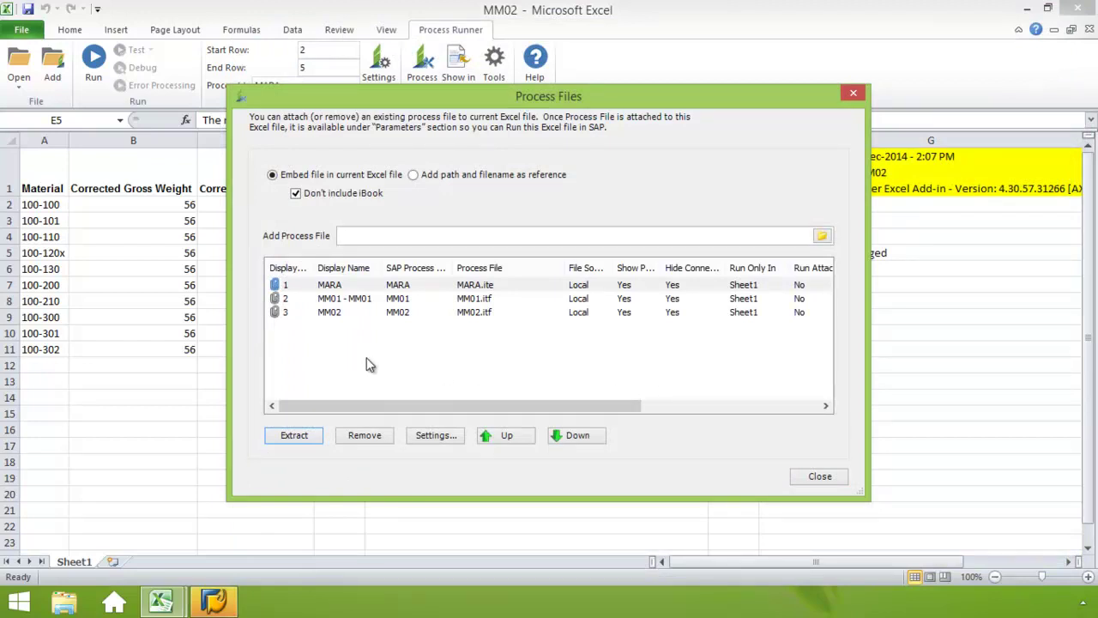
Remove the MARA process file from the Excel file, and check the remaining entries in the process selection
left_click(347, 291)
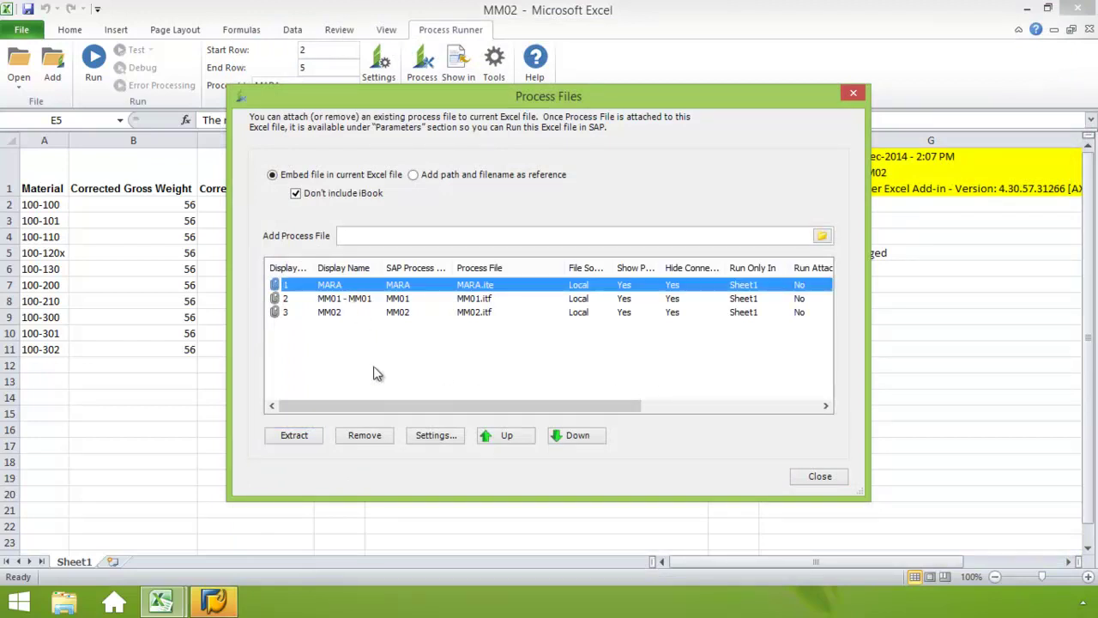
left_click(363, 437)
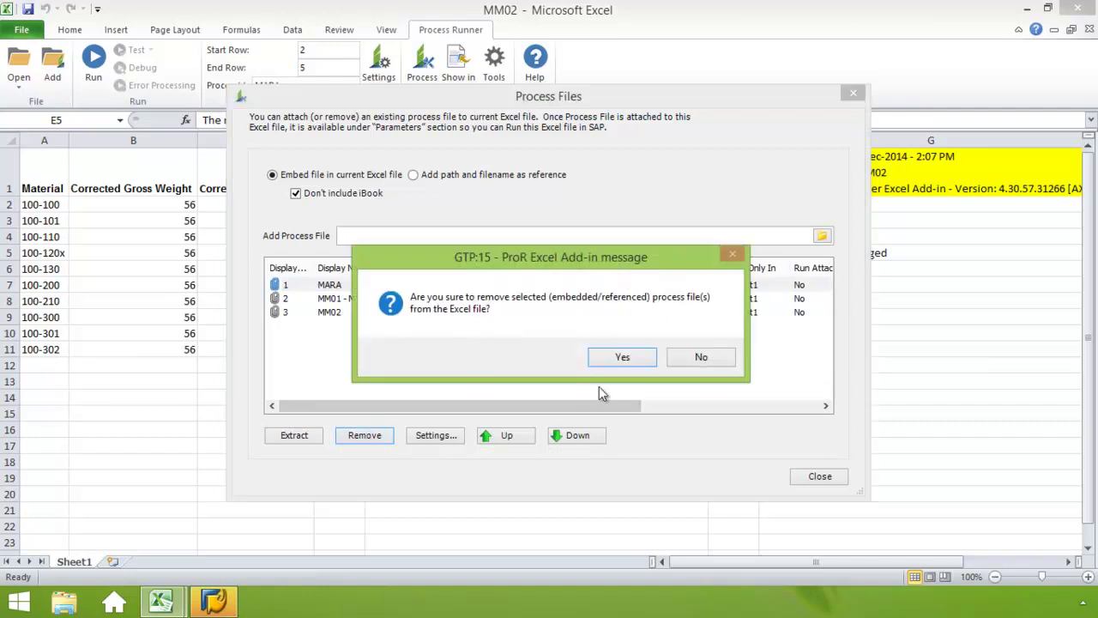
left_click(618, 362)
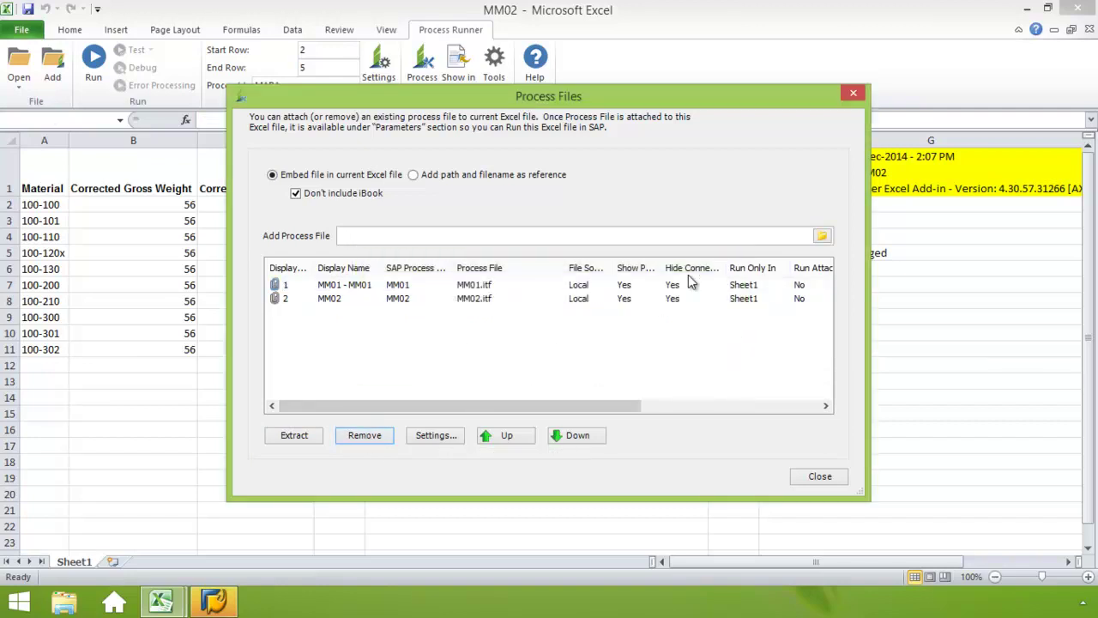
left_click(811, 478)
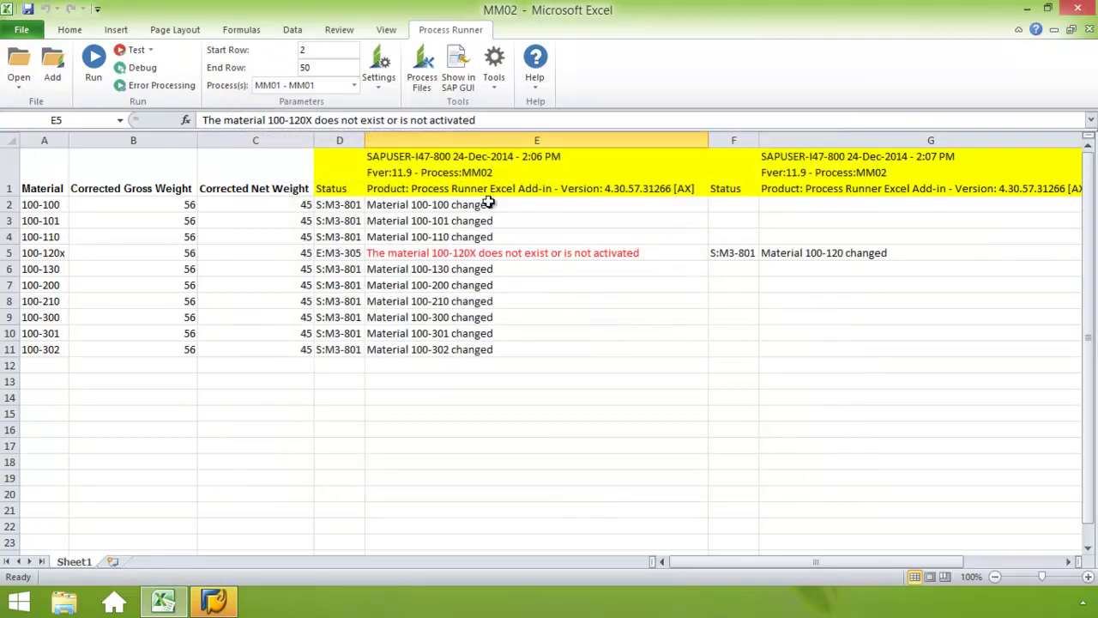
left_click(354, 86)
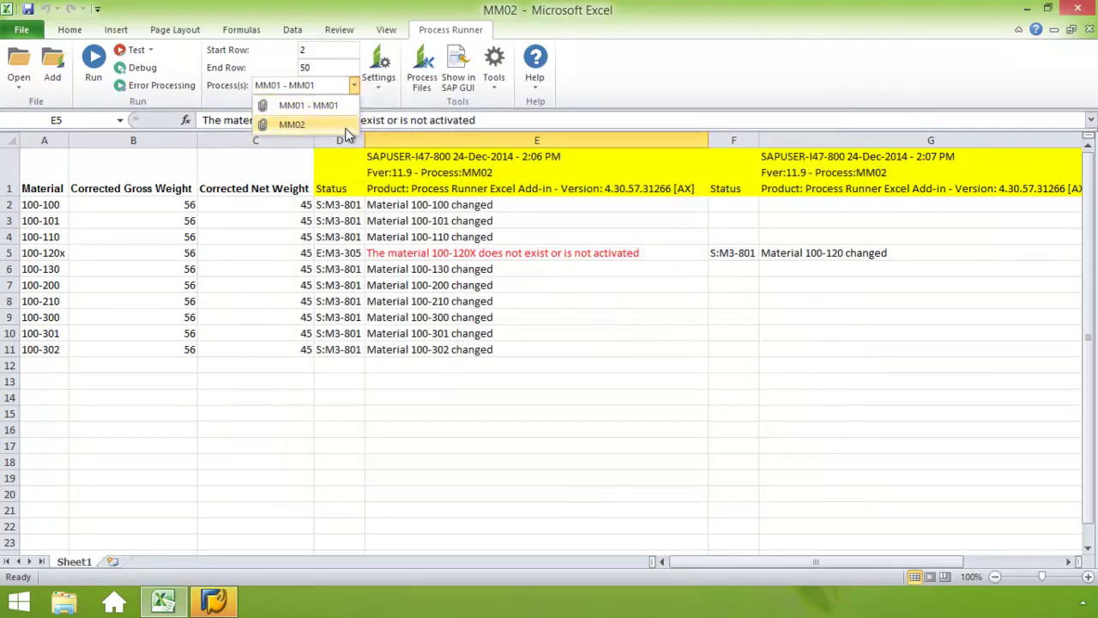
left_click(650, 76)
Set the display name of the attached MM02.itf process file to Change Material, and check it in the process selection
left_click(434, 91)
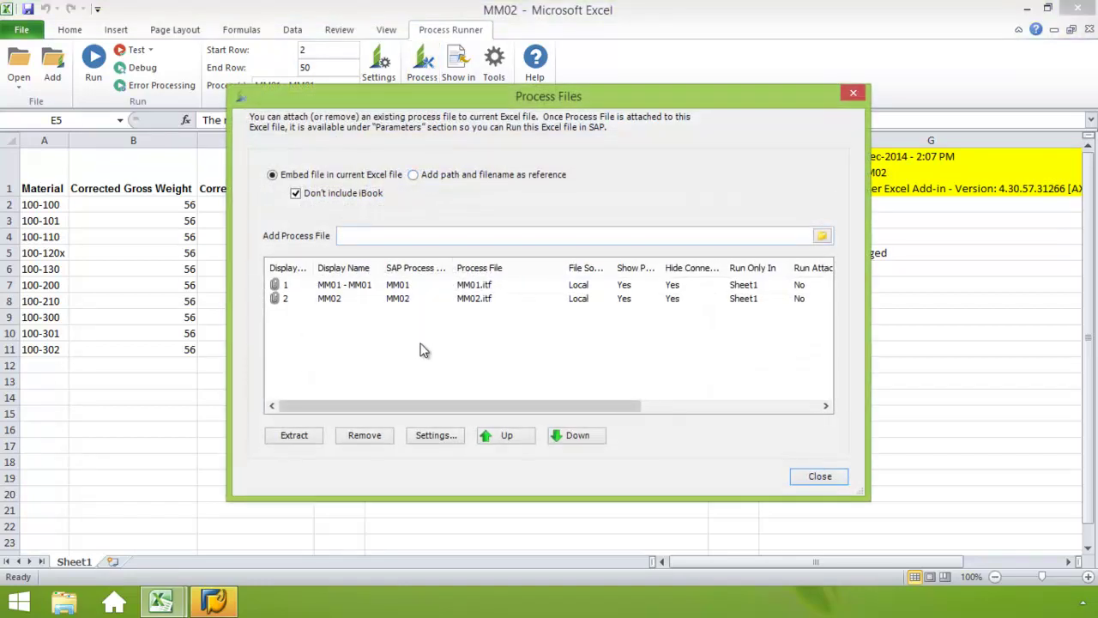
left_click(340, 297)
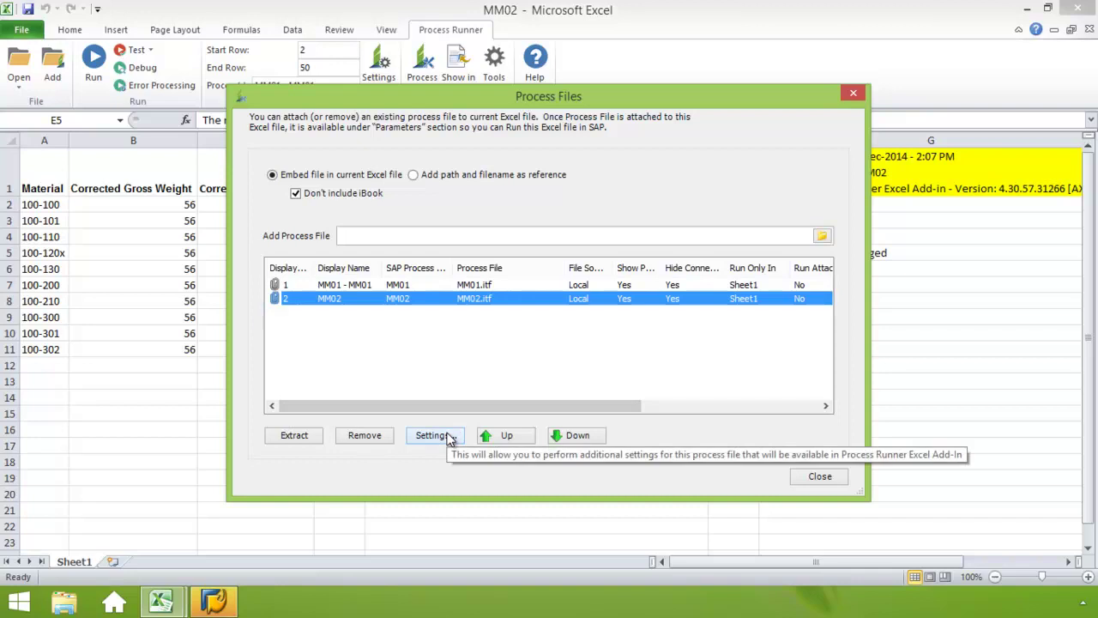
left_click(445, 437)
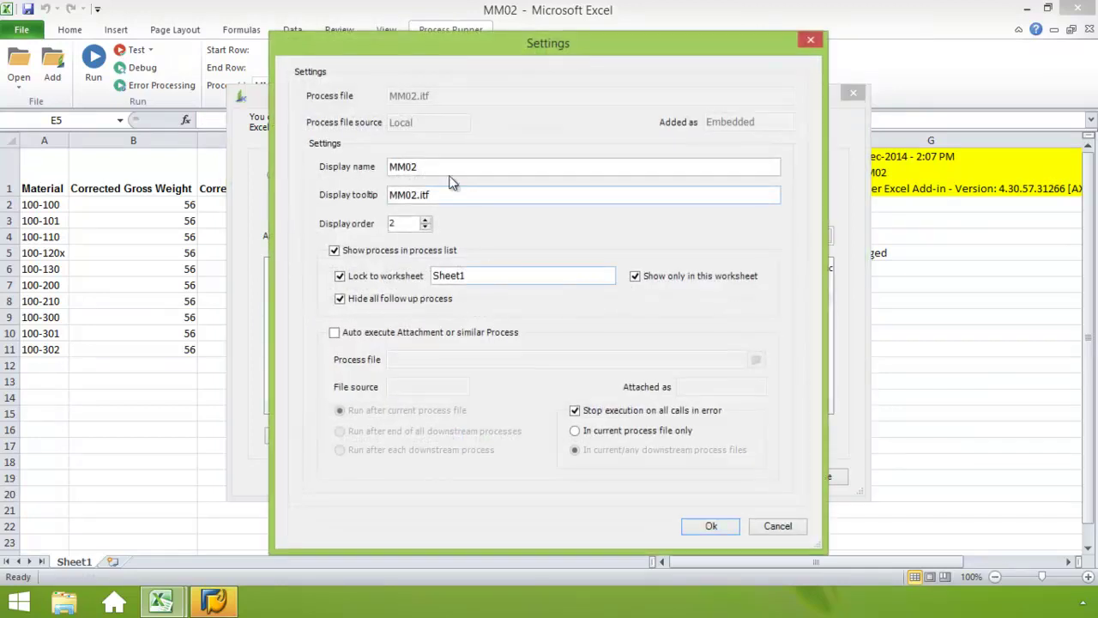
left_click(445, 166)
key("BackSpace")
key("BackSpace")
key("BackSpace")
key("BackSpace")
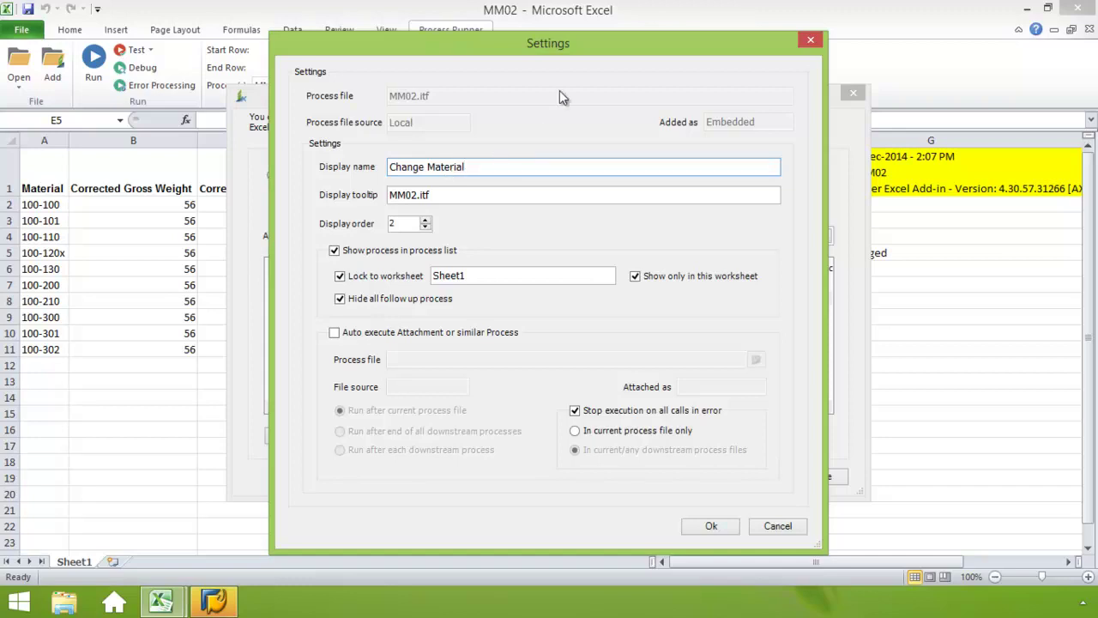
left_click(711, 525)
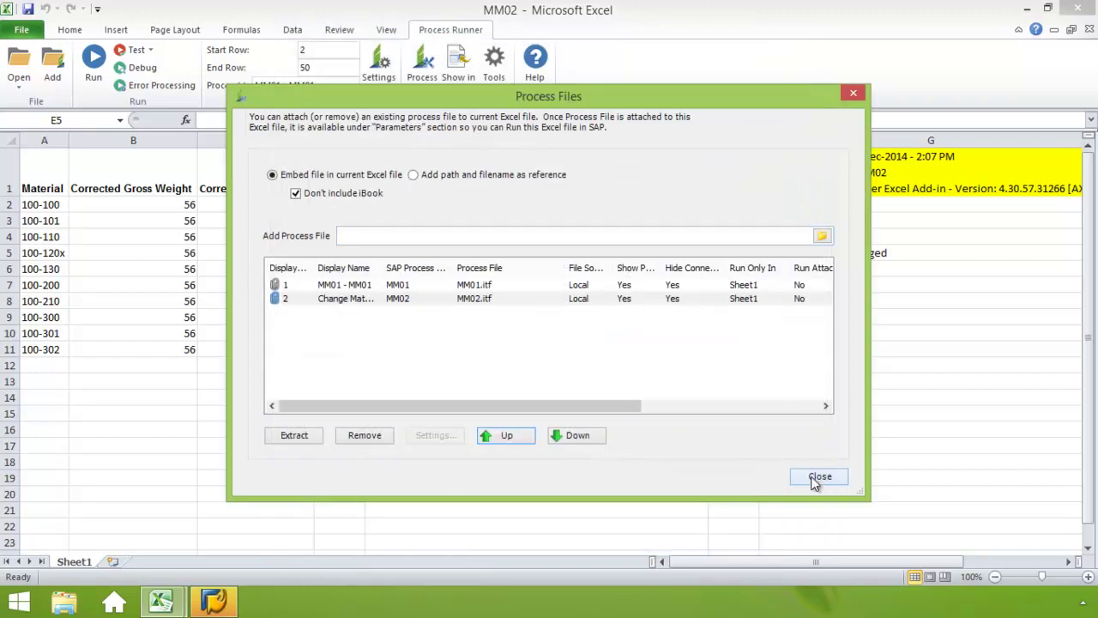
left_click(818, 477)
left_click(354, 85)
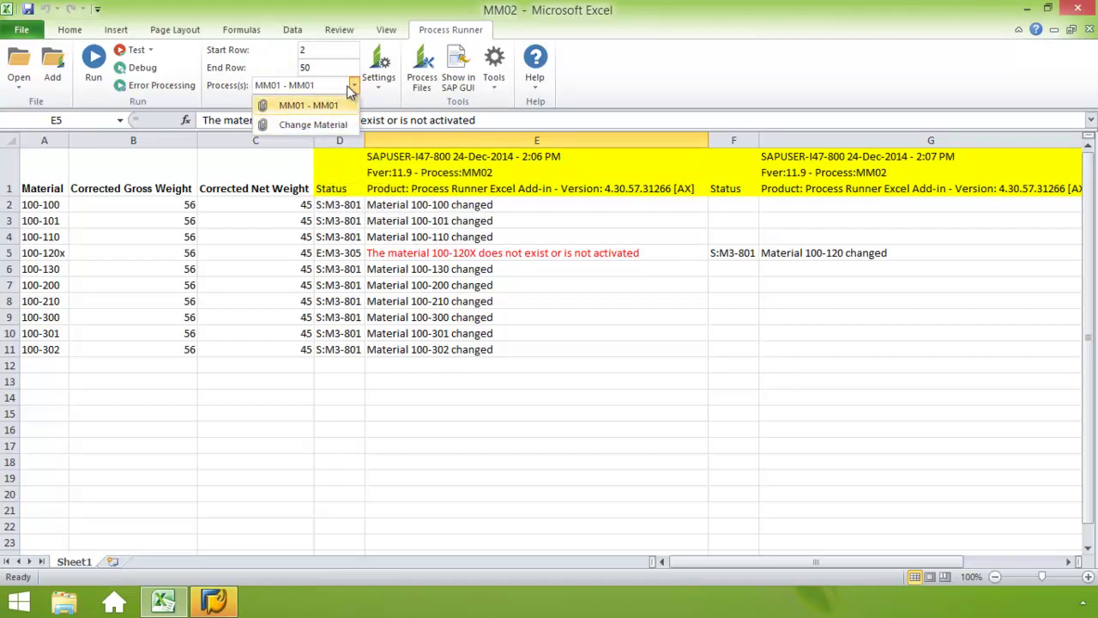
left_click(333, 89)
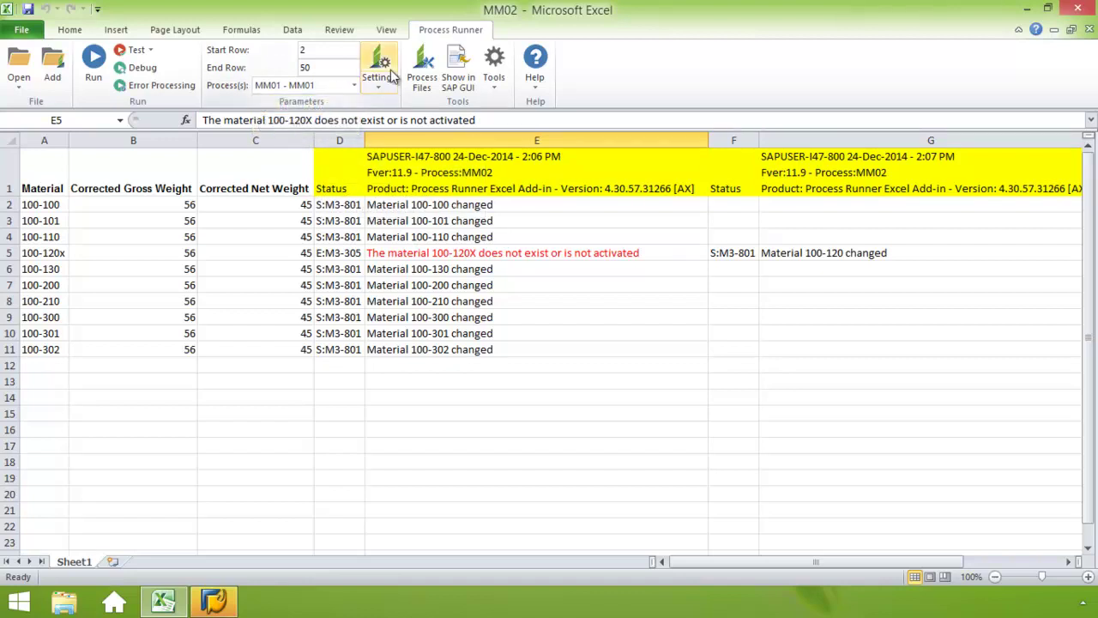
Switch off the worksheet lock for the Change Material process file and accept its settings
left_click(420, 83)
left_click(387, 300)
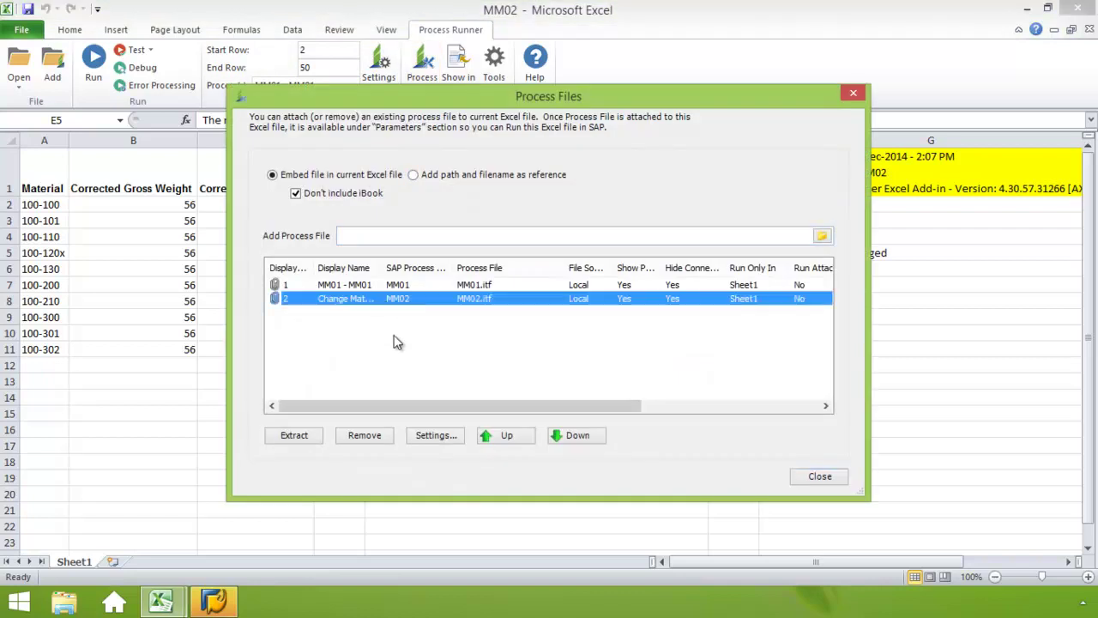
left_click(453, 438)
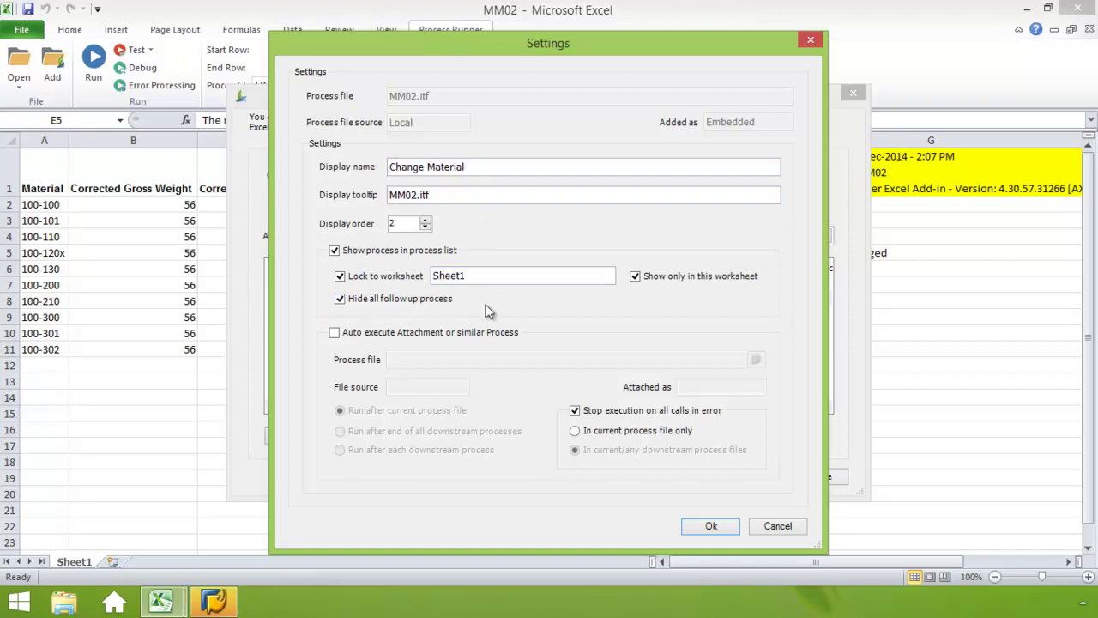
left_click(340, 278)
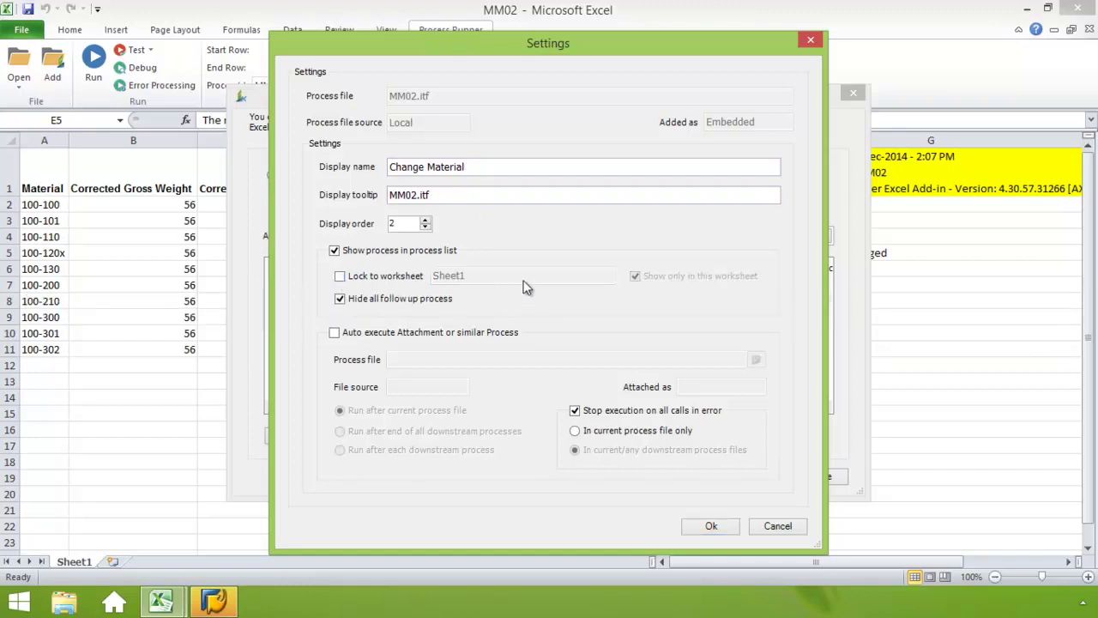
left_click(708, 526)
Switch off the worksheet lock for the MM01 - MM01 process file, and close the process files list
left_click(380, 285)
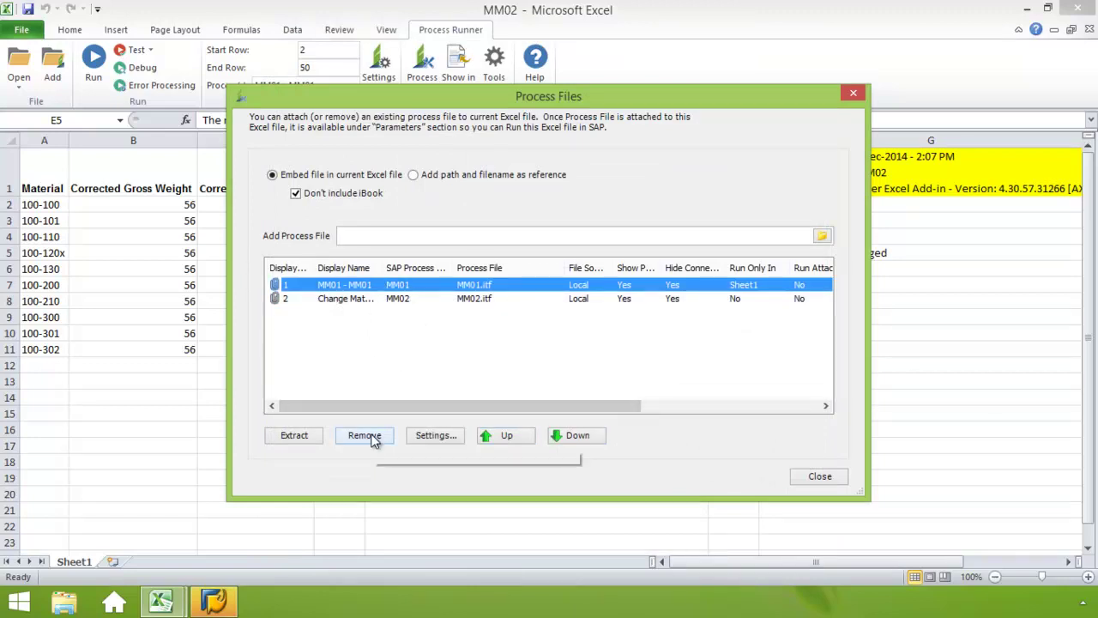
left_click(432, 436)
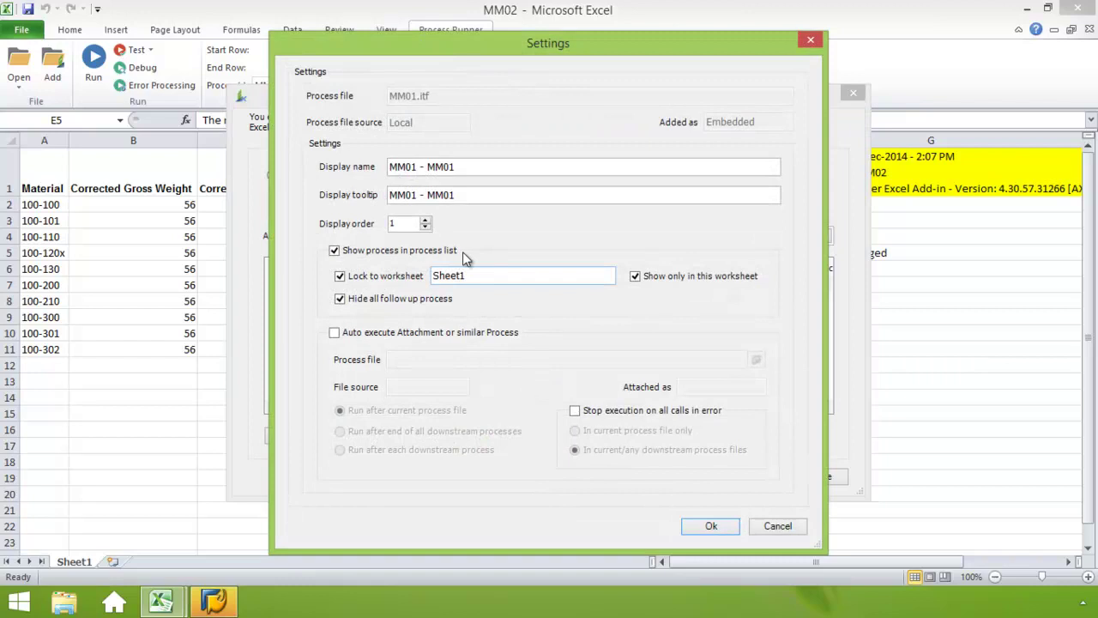
left_click(339, 275)
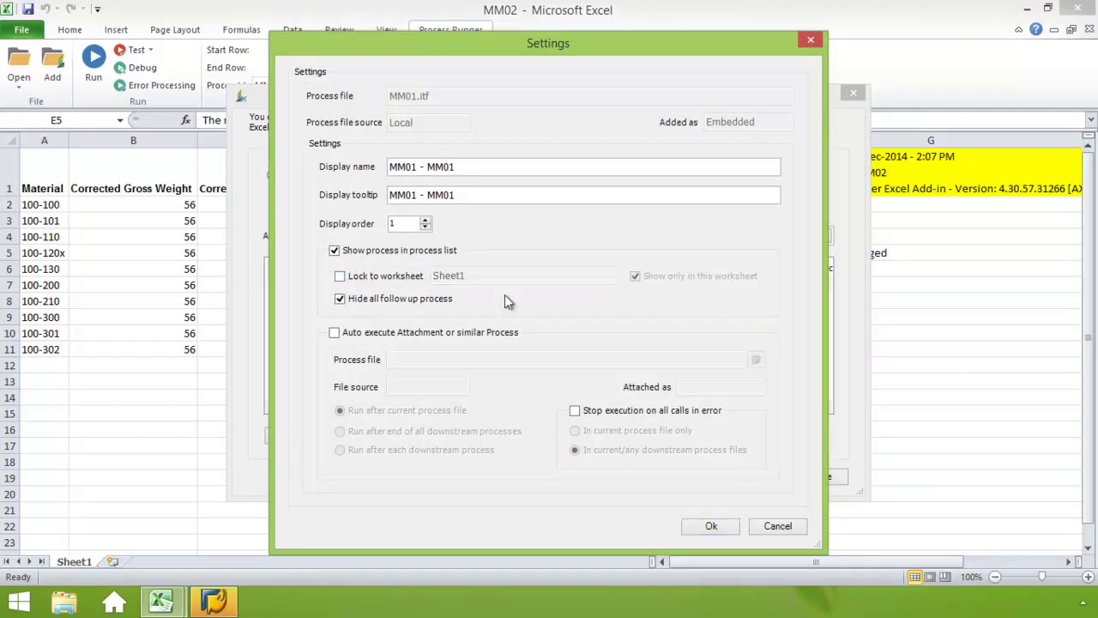
left_click(705, 523)
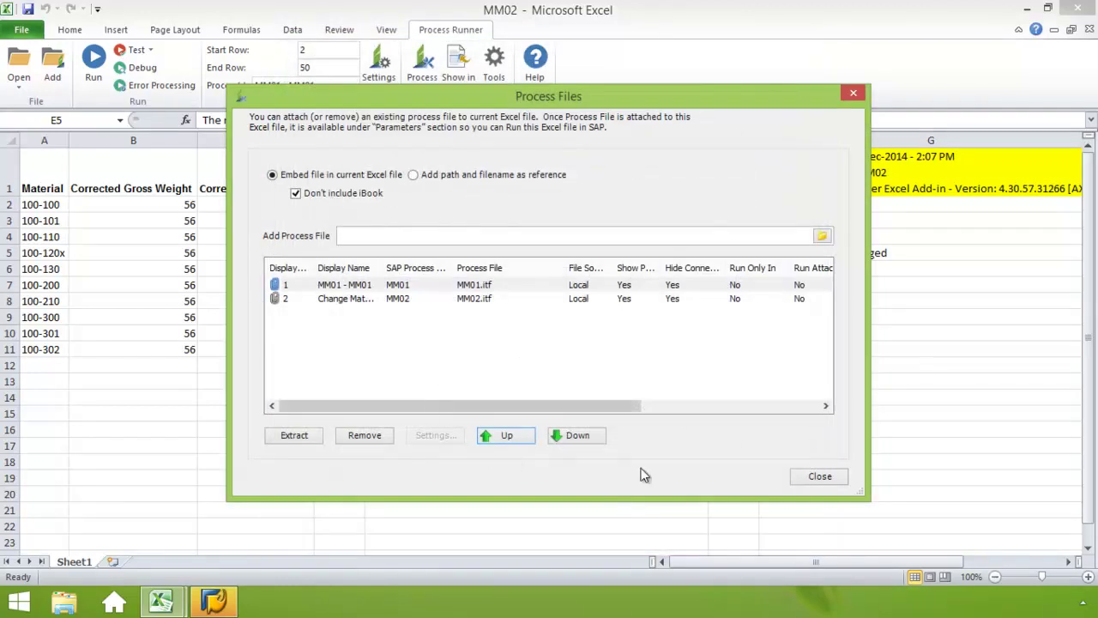
left_click(819, 476)
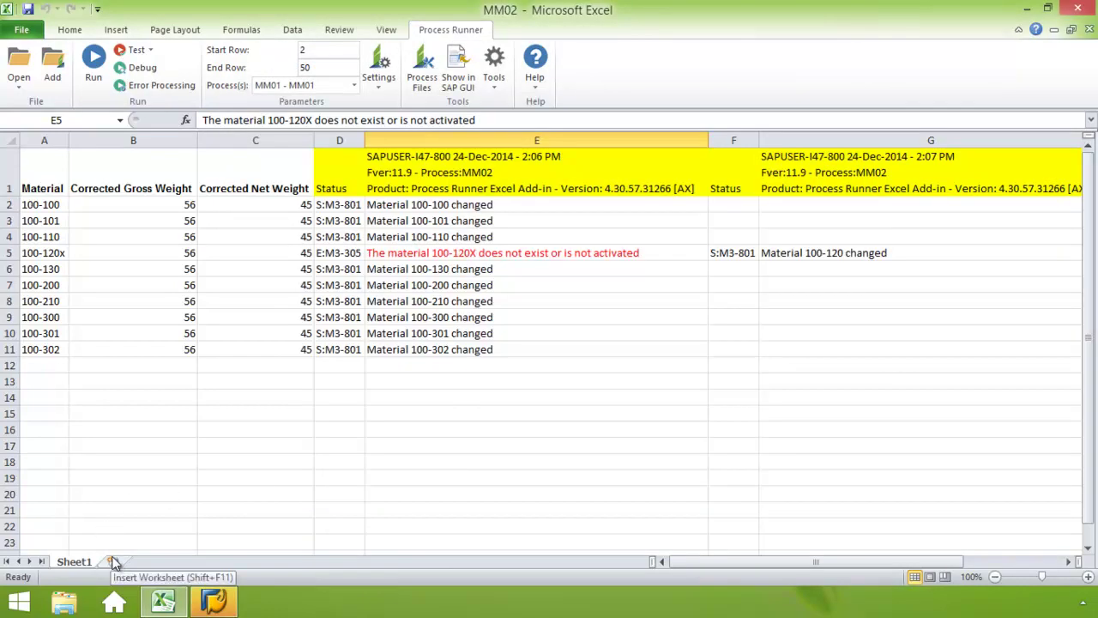
Insert two new worksheets, Sheet2 and Sheet3, and check the process selection on each of them
left_click(112, 561)
left_click(355, 85)
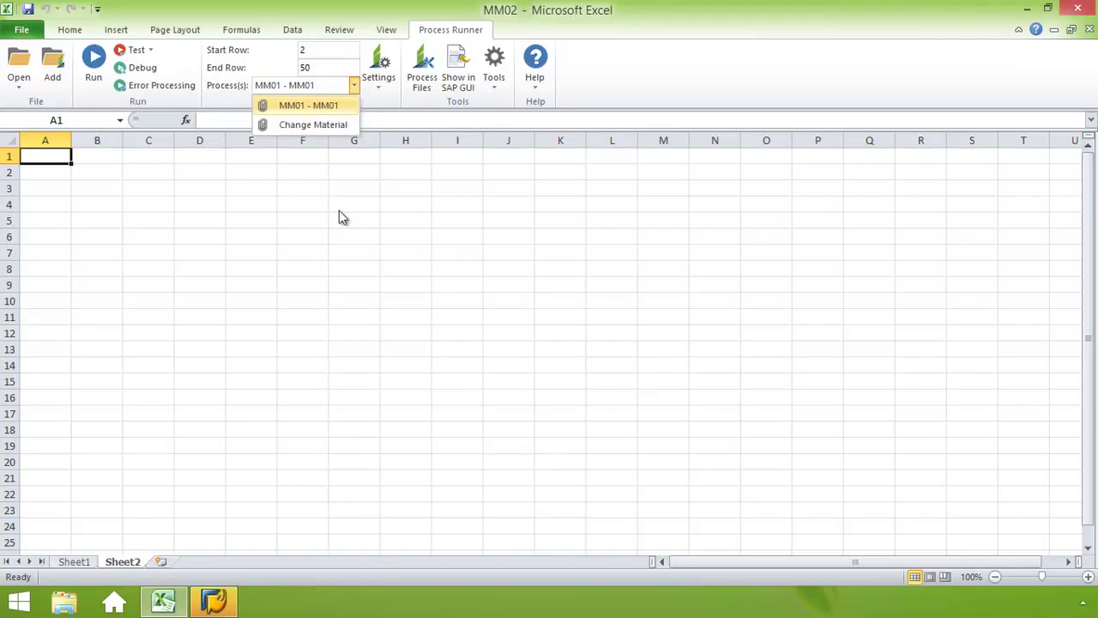
left_click(165, 562)
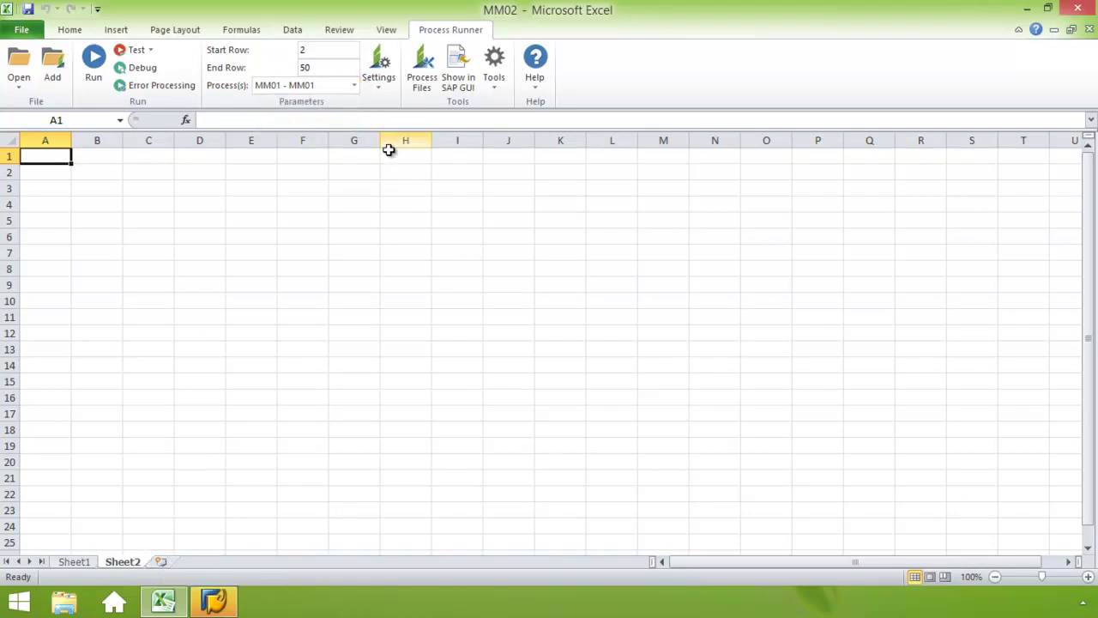
left_click(160, 562)
left_click(353, 85)
left_click(300, 426)
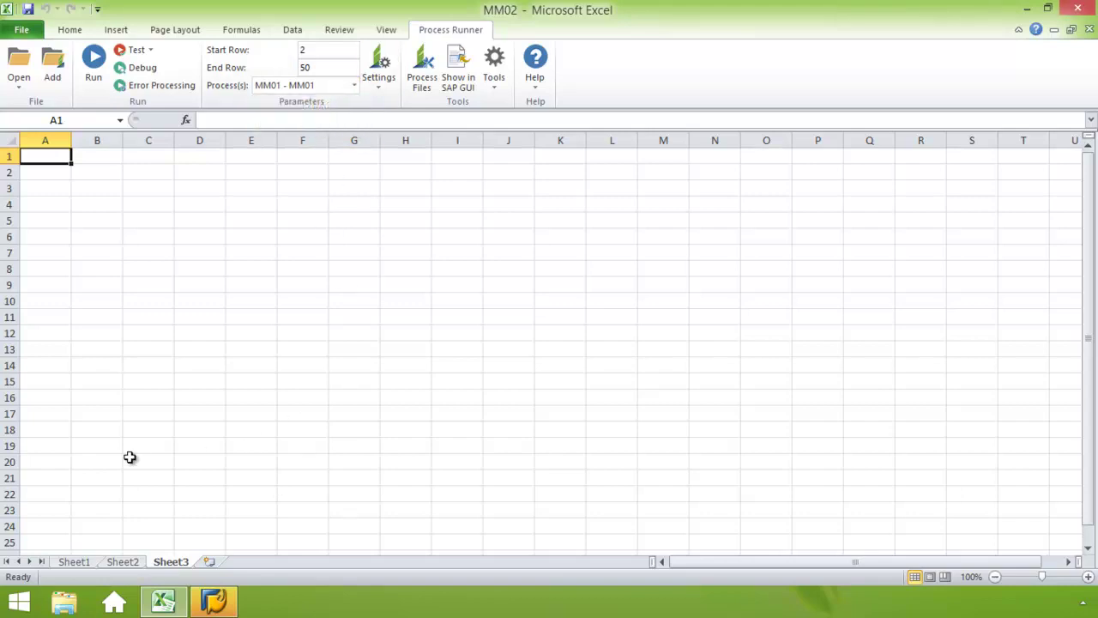
Return to Sheet1 and lock the MM01 - MM01 process file to worksheet Sheet1
left_click(75, 562)
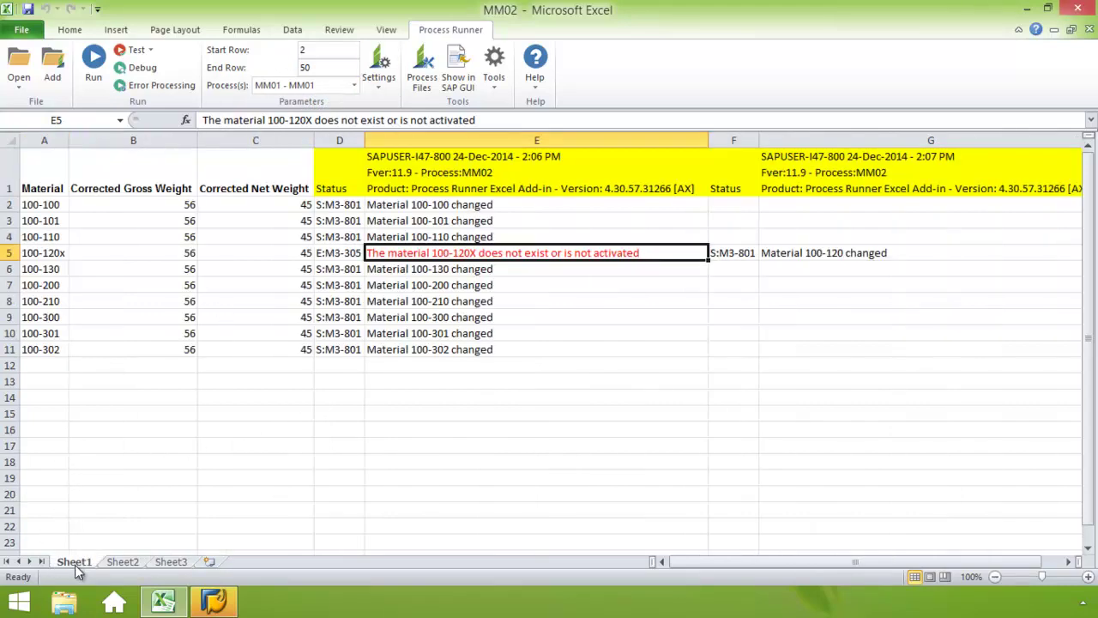
left_click(421, 74)
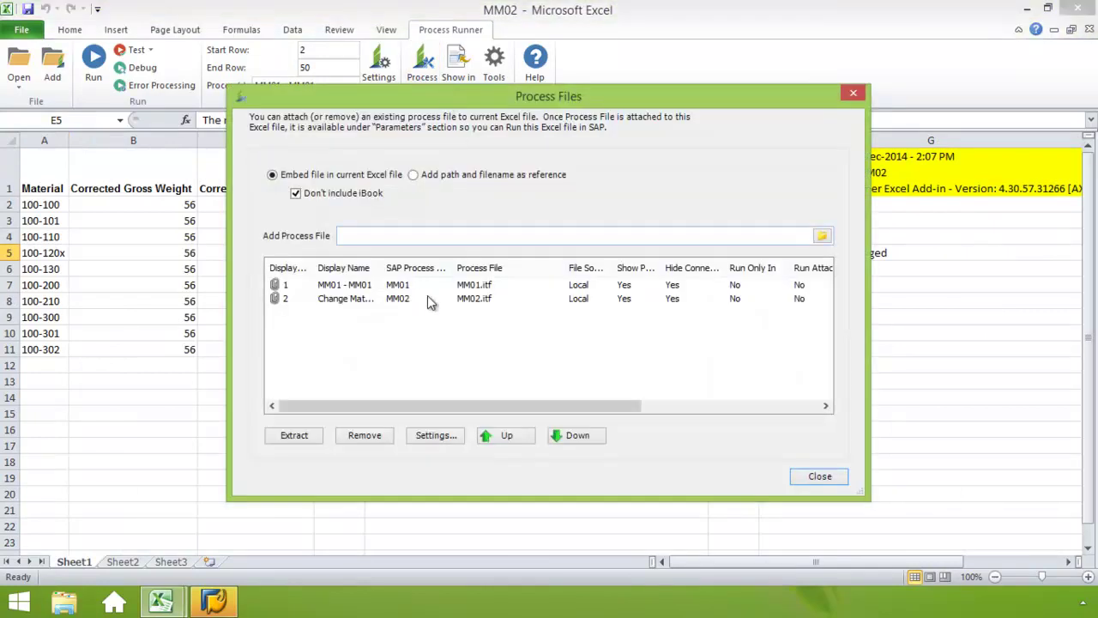
left_click(388, 286)
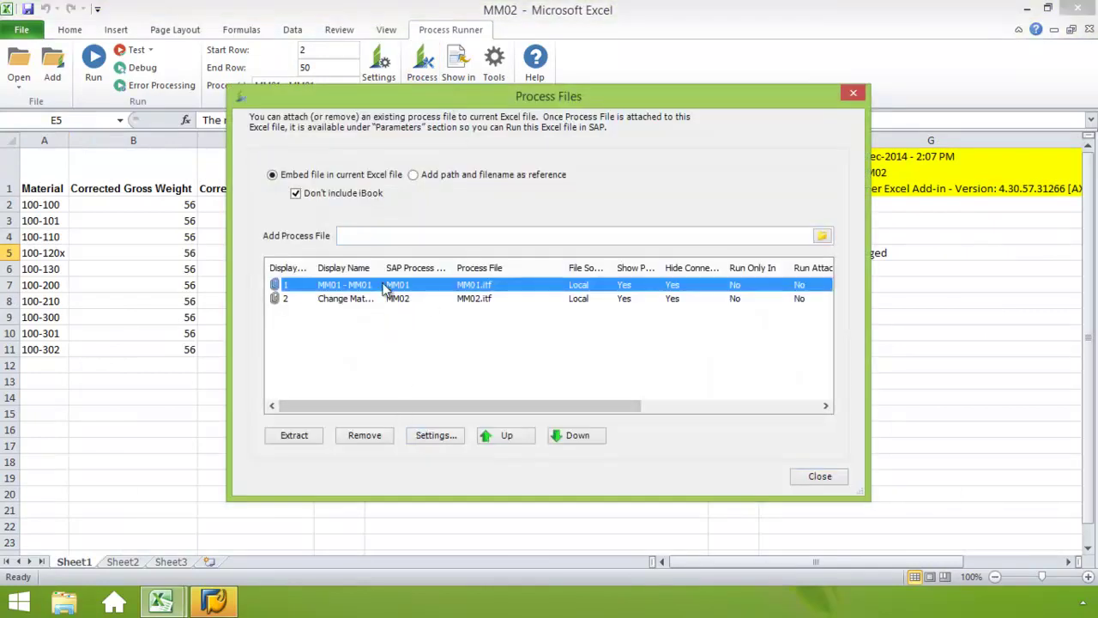
left_click(435, 435)
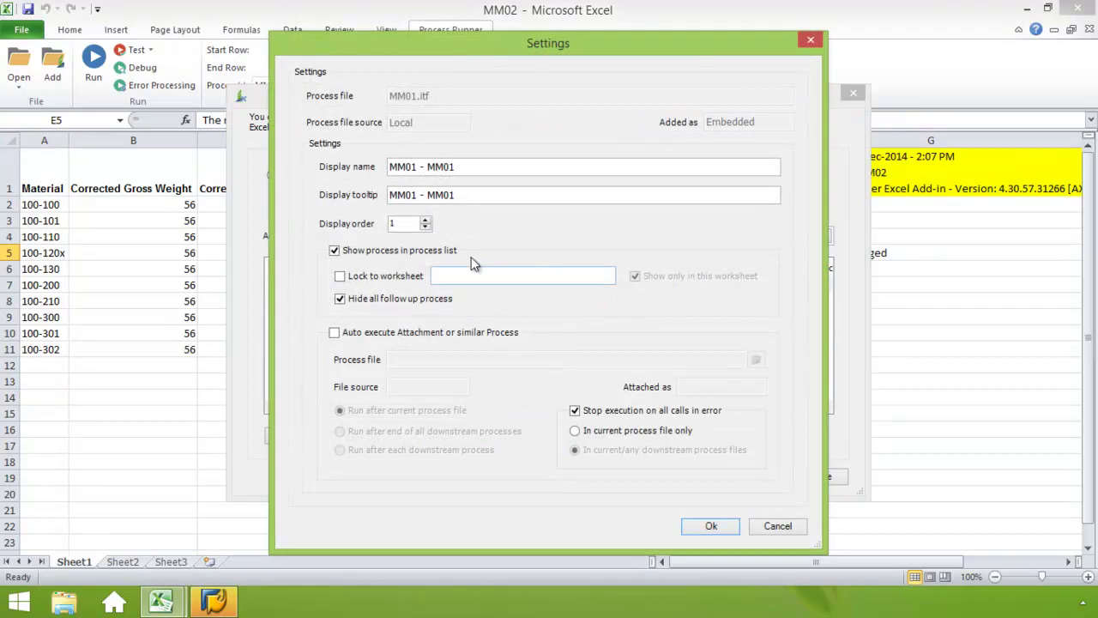
left_click(340, 276)
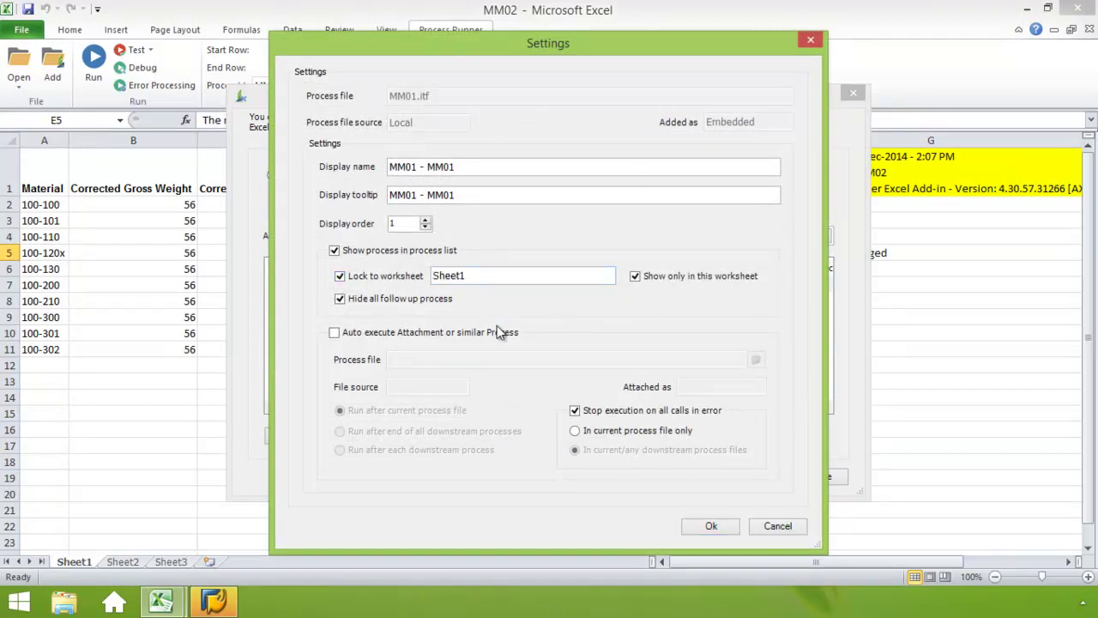
left_click(711, 527)
Lock the Change Material process file to worksheet Sheet2, and close the process files list
left_click(368, 299)
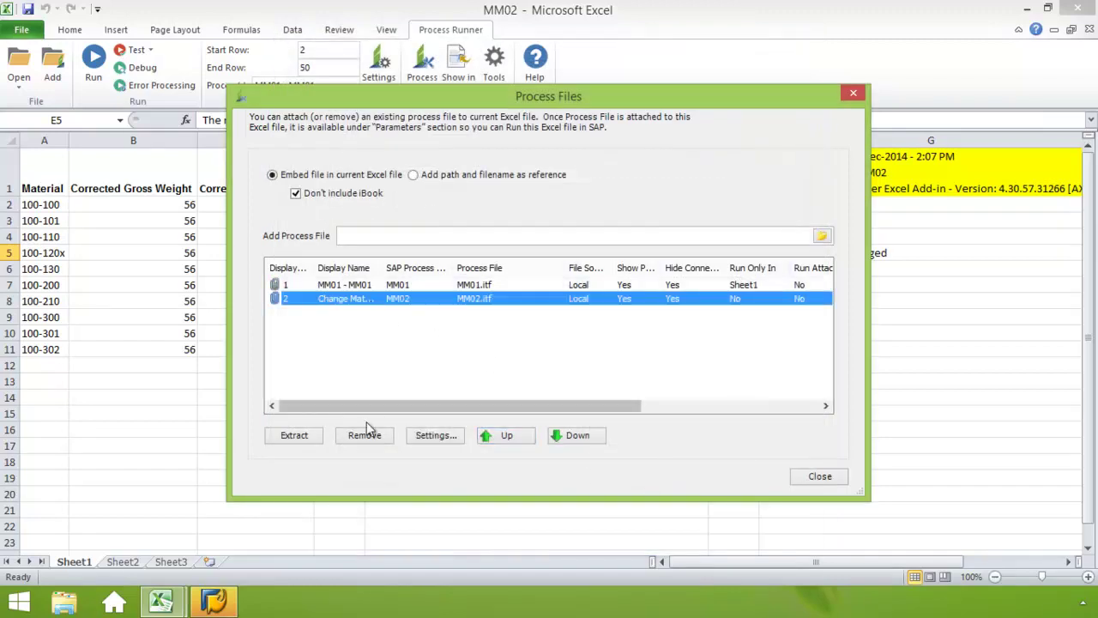
left_click(419, 437)
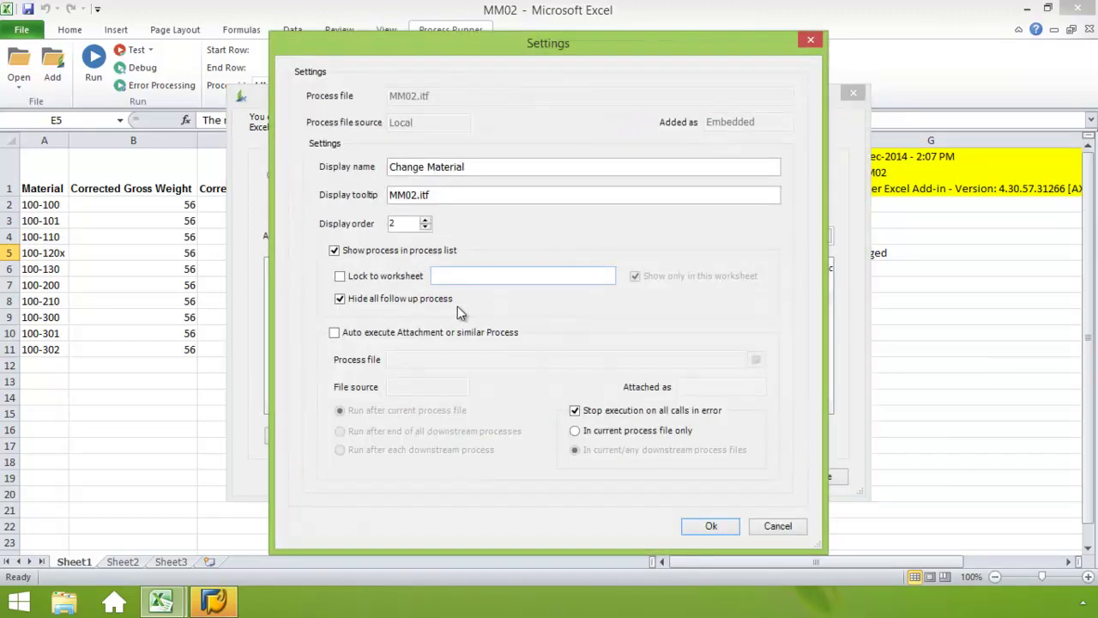
left_click(342, 276)
left_click(468, 275)
key("BackSpace")
type("2")
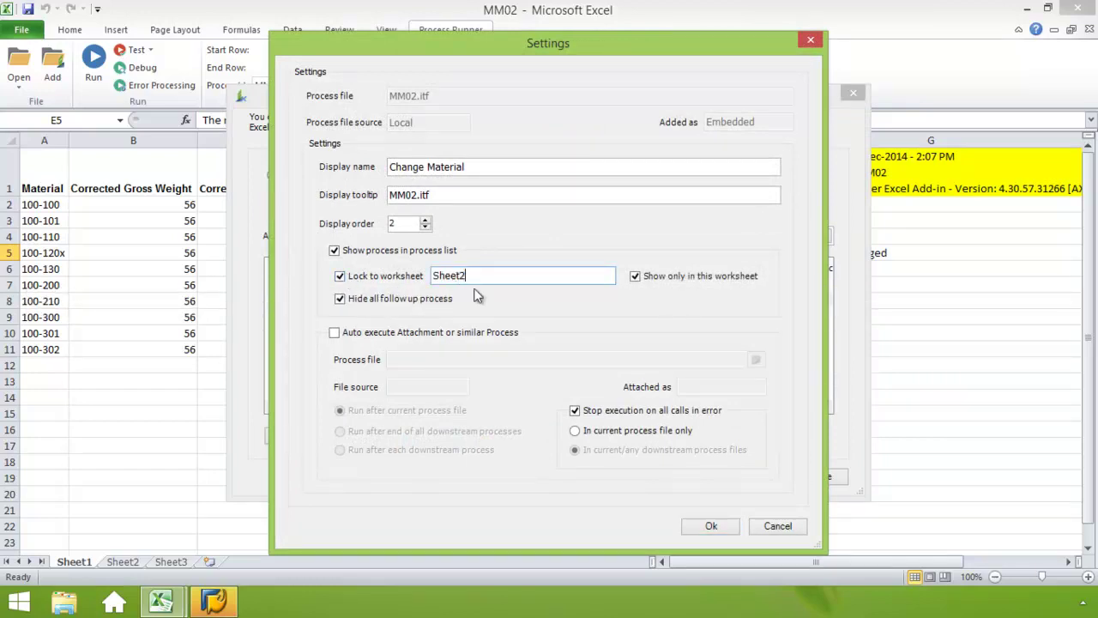
left_click(710, 526)
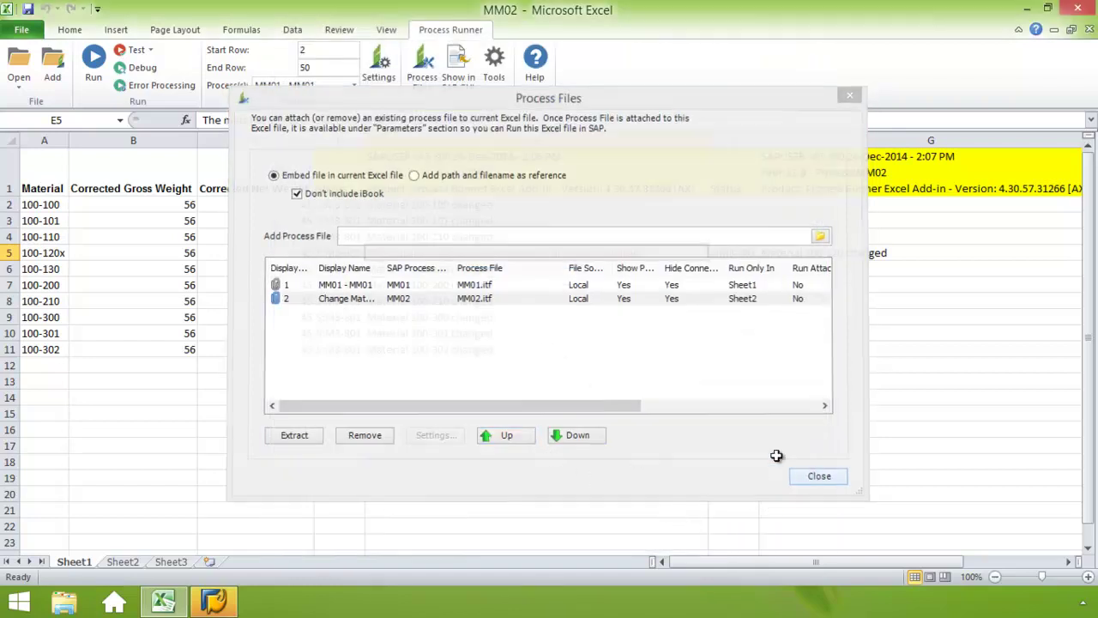
left_click(819, 477)
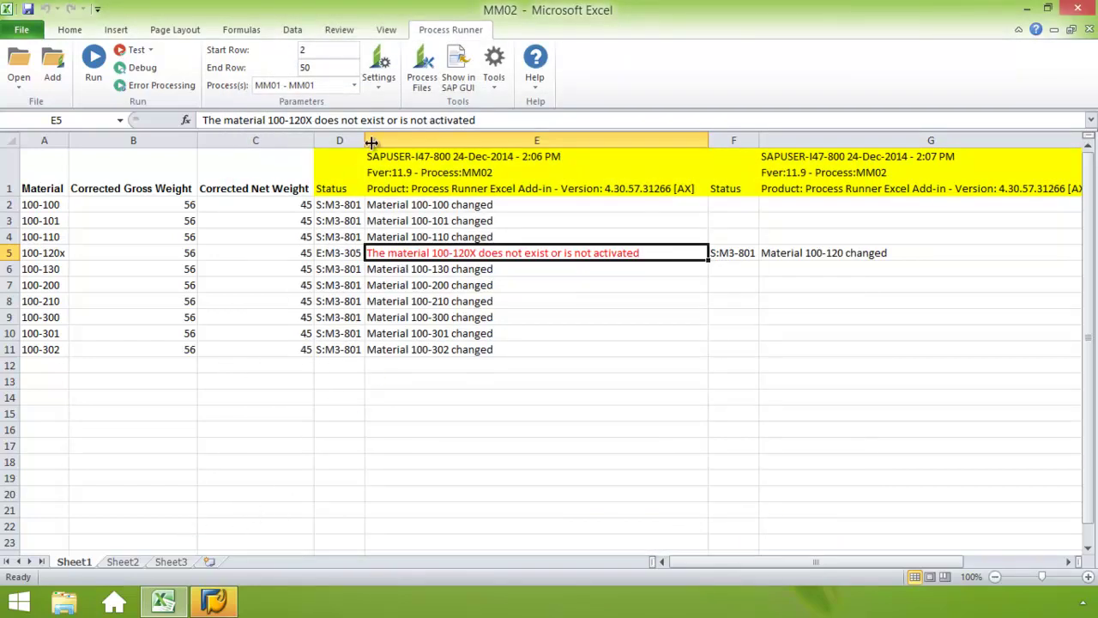
Check which processes are available for selection on Sheet1 and on Sheet2
left_click(353, 85)
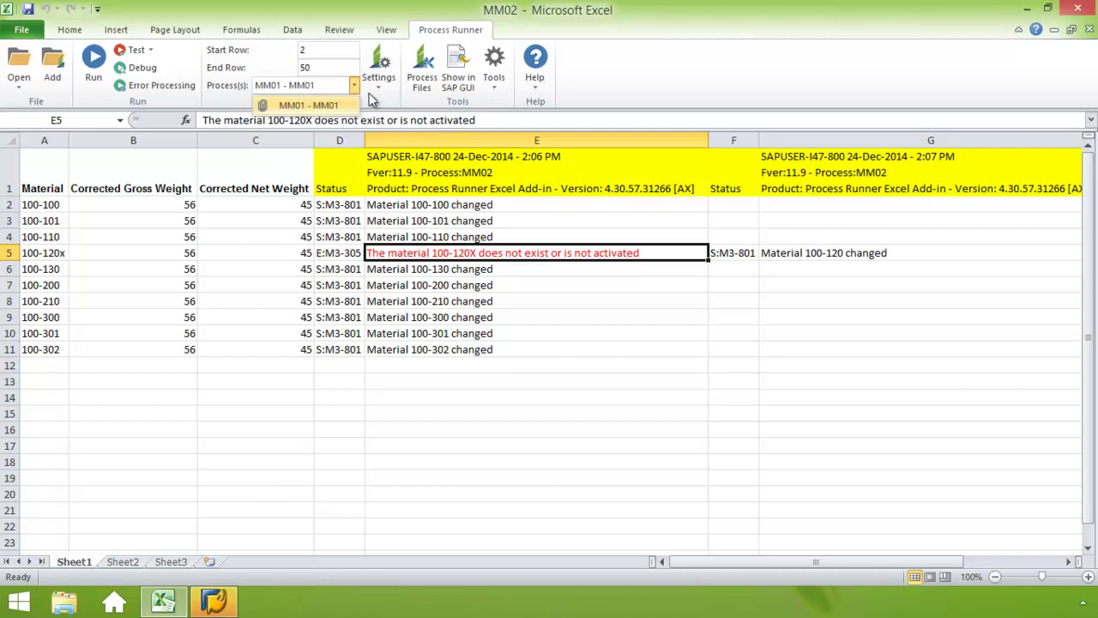
left_click(370, 93)
left_click(118, 546)
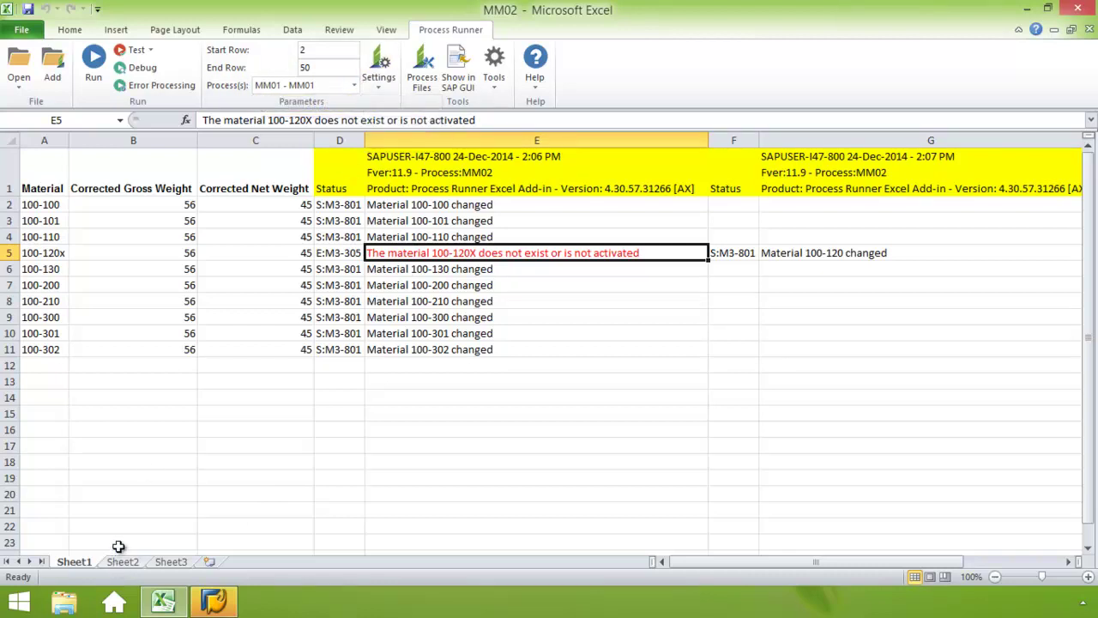
left_click(116, 561)
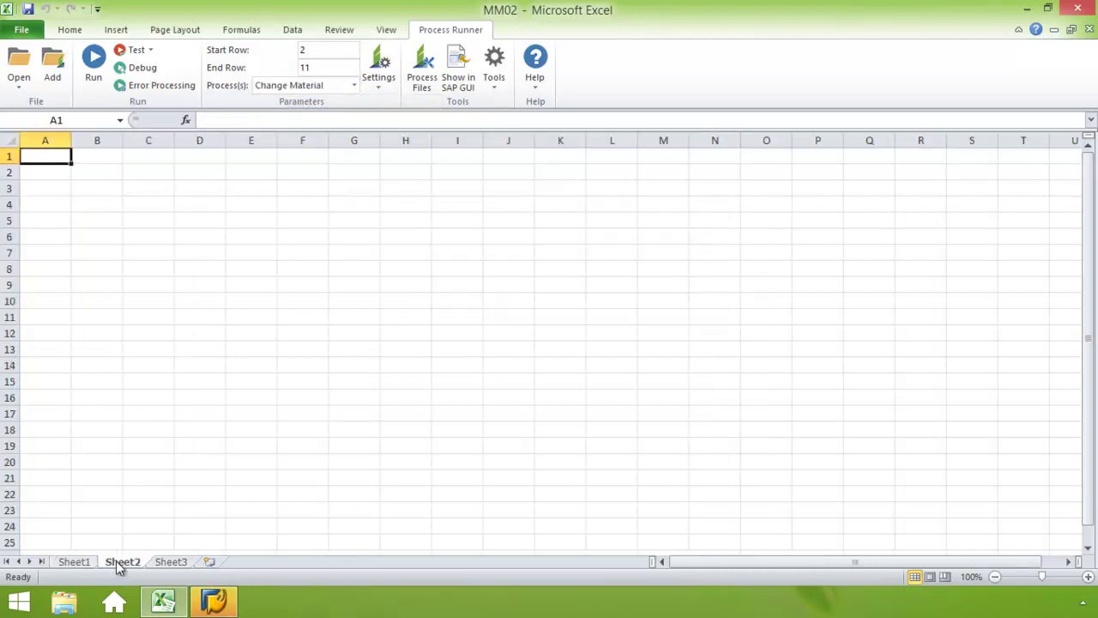
left_click(354, 85)
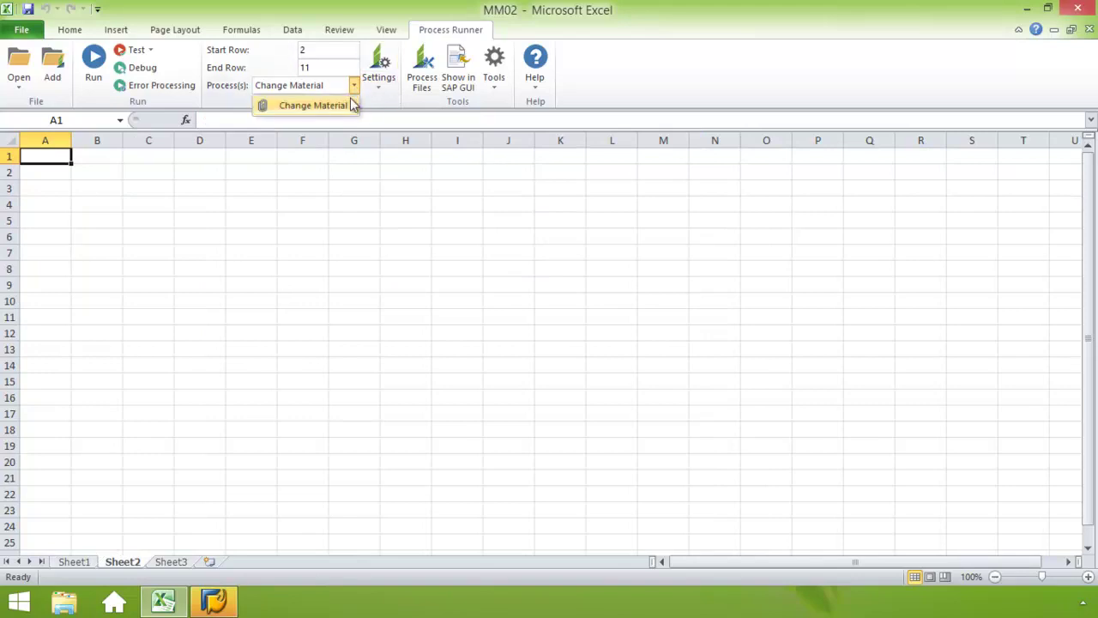
left_click(315, 103)
left_click(427, 253)
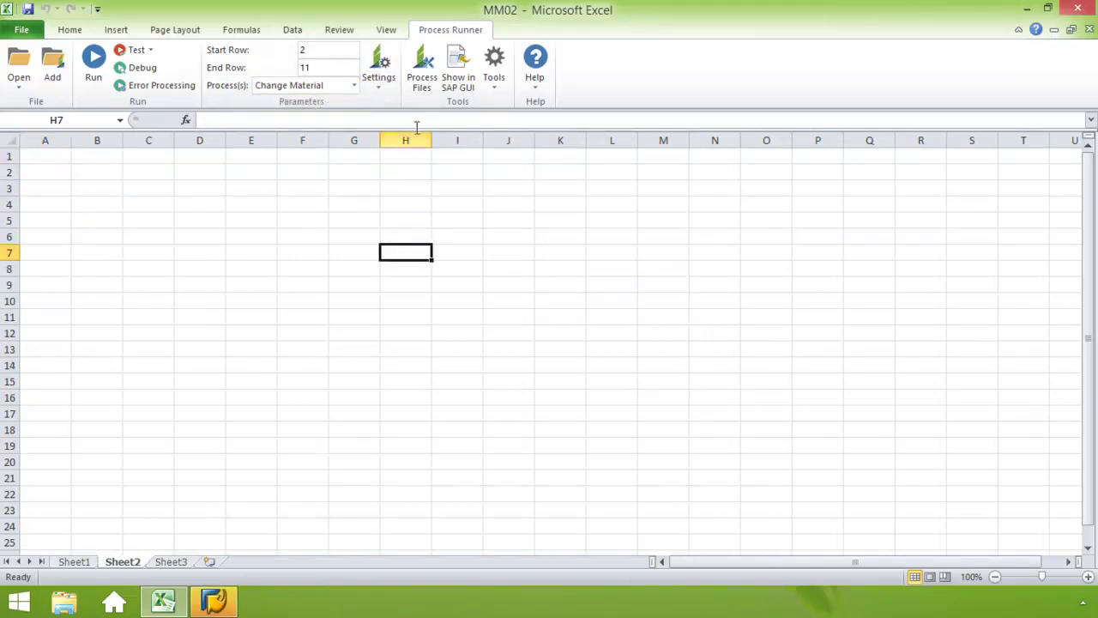
Set the Change Material process file's display name to MM02 and switch off its worksheet lock
left_click(424, 76)
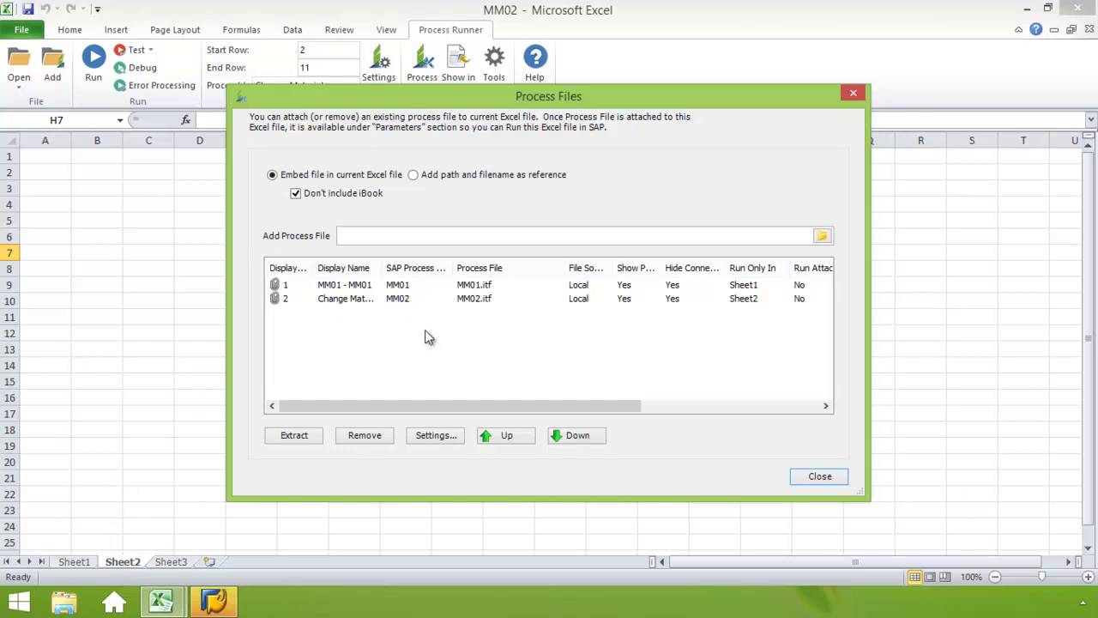
left_click(375, 299)
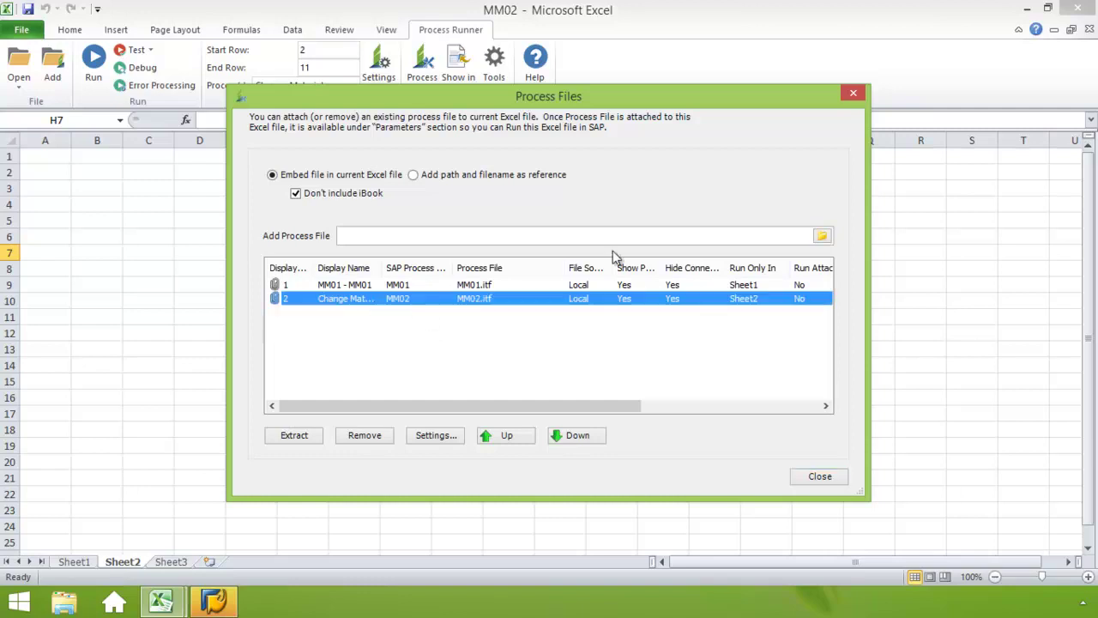
left_click(426, 435)
left_click(476, 166)
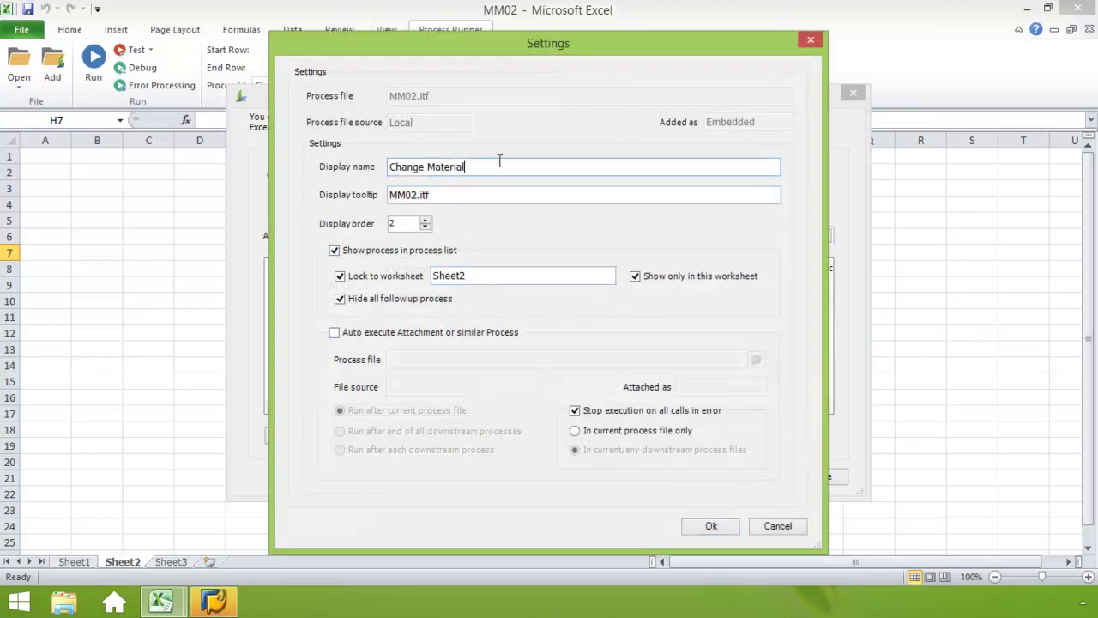
key("BackSpace")
key("BackSpace")
key("BackSpace")
key("BackSpace")
key("BackSpace")
key("BackSpace")
key("BackSpace")
key("BackSpace")
key("BackSpace")
key("BackSpace")
key("BackSpace")
key("BackSpace")
key("BackSpace")
key("BackSpace")
type("MM02")
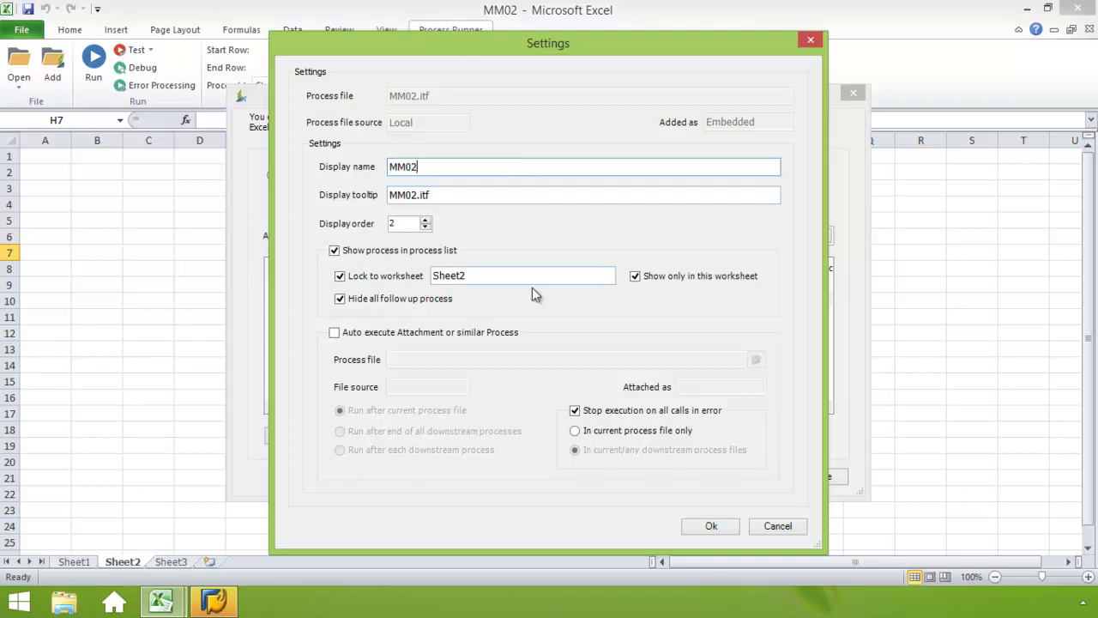
left_click(340, 277)
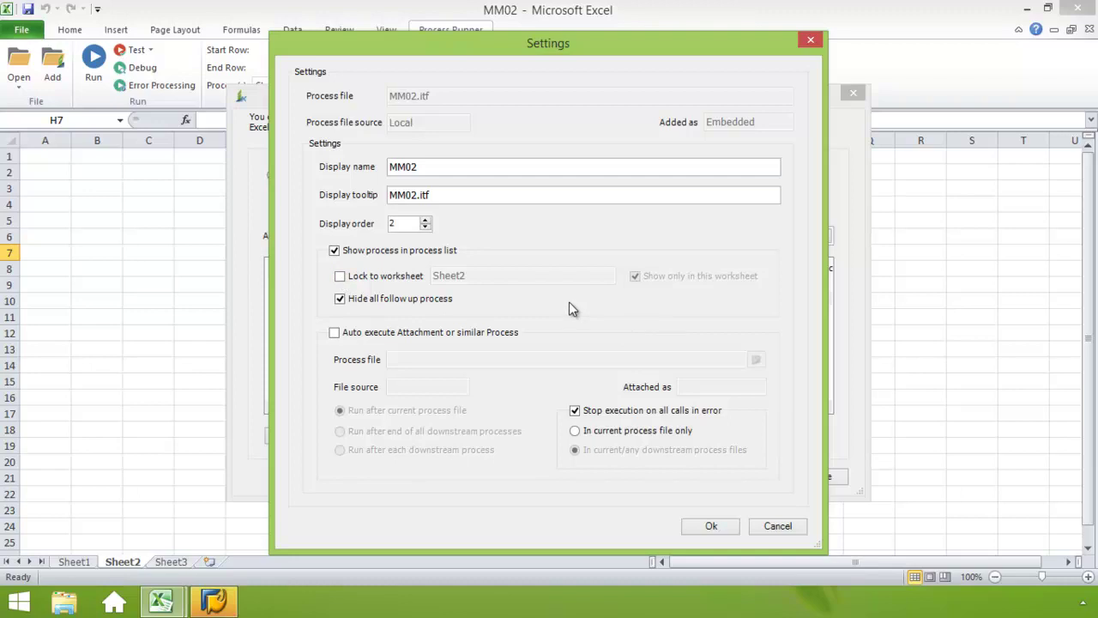
left_click(705, 526)
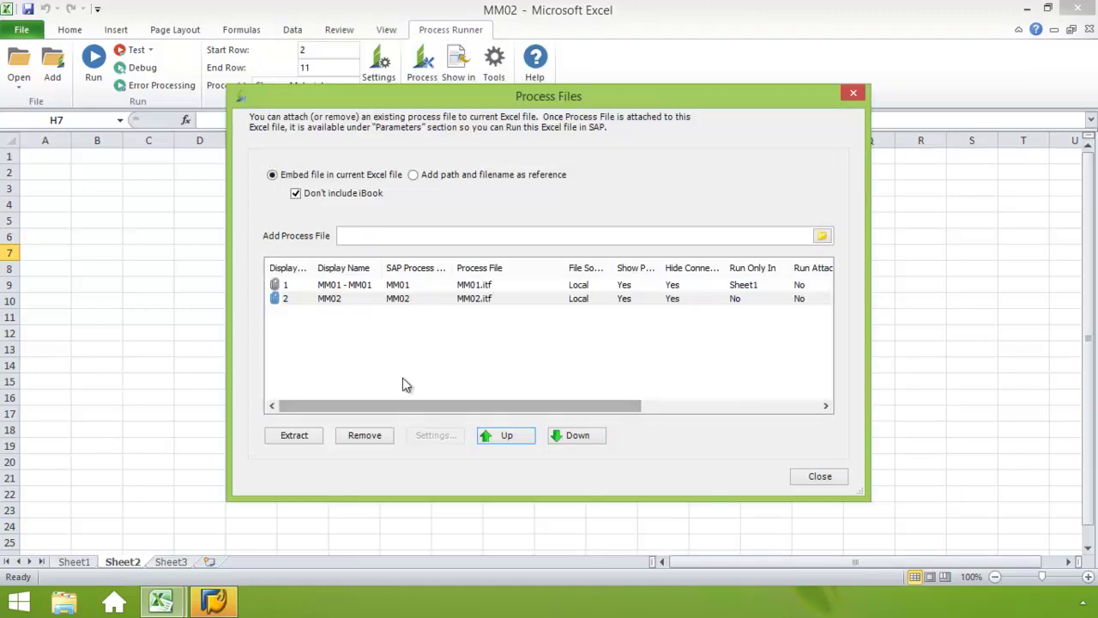
Remove the MM01 - MM01 process file from the workbook, and close the process files list
left_click(353, 284)
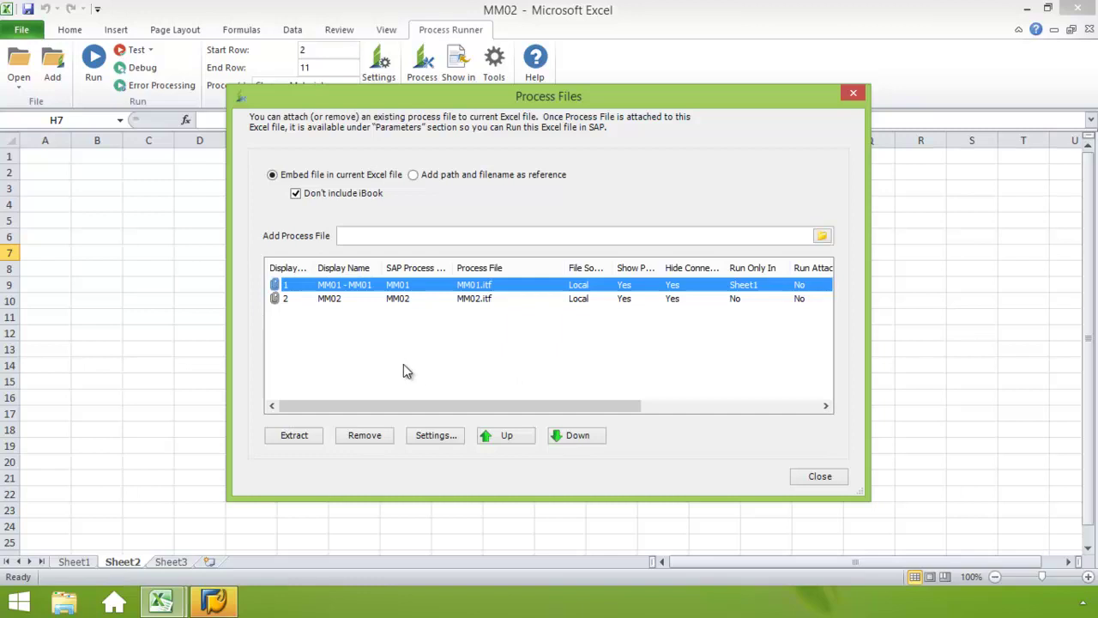
left_click(365, 435)
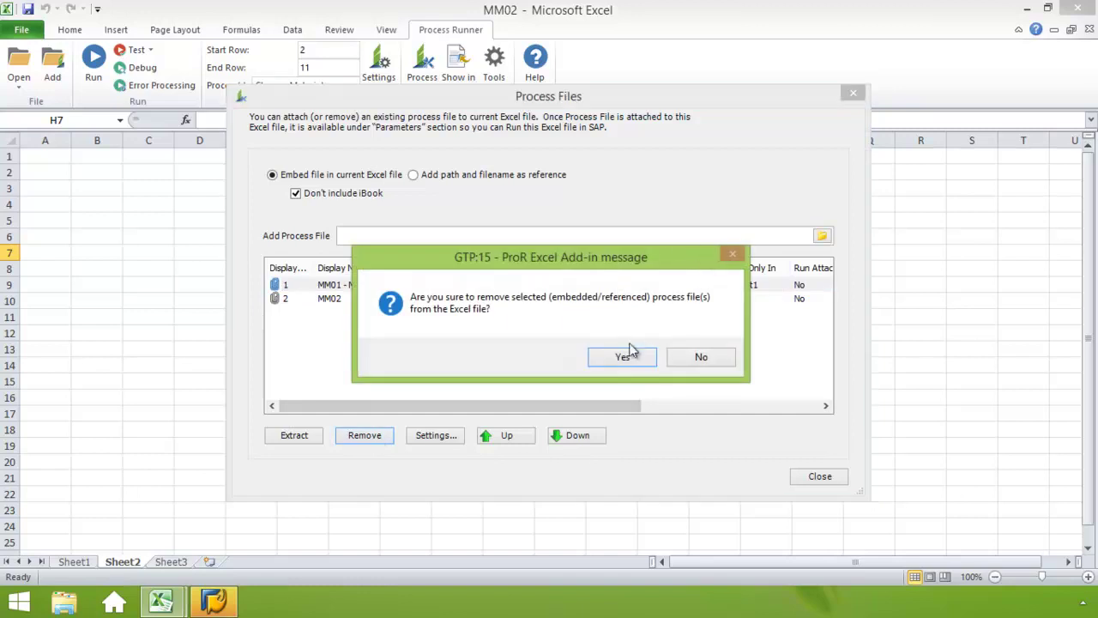
left_click(626, 357)
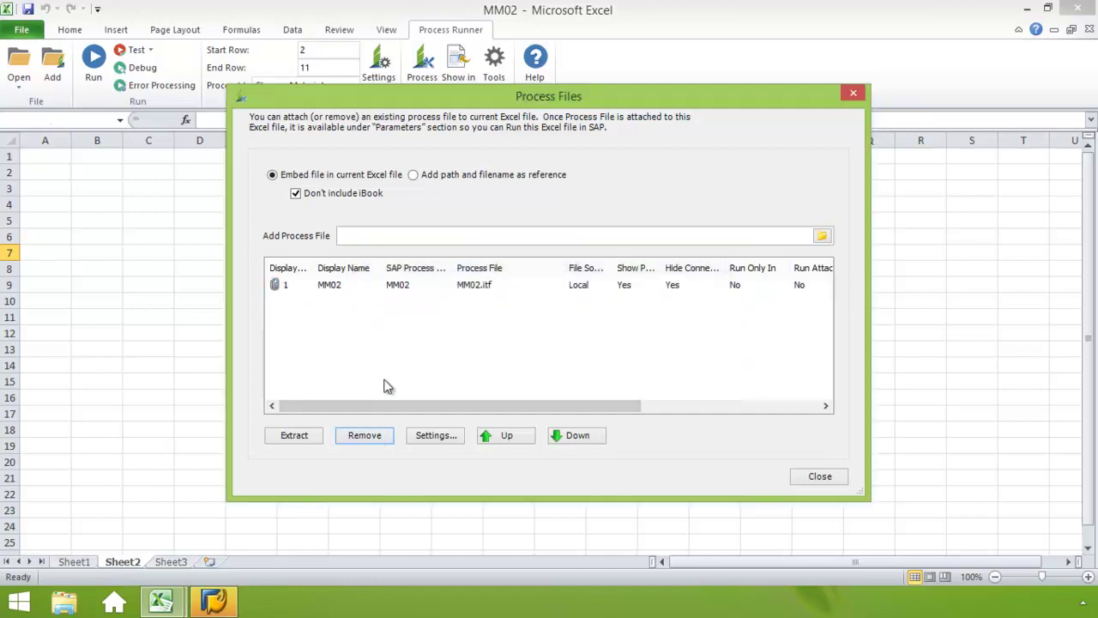
left_click(822, 476)
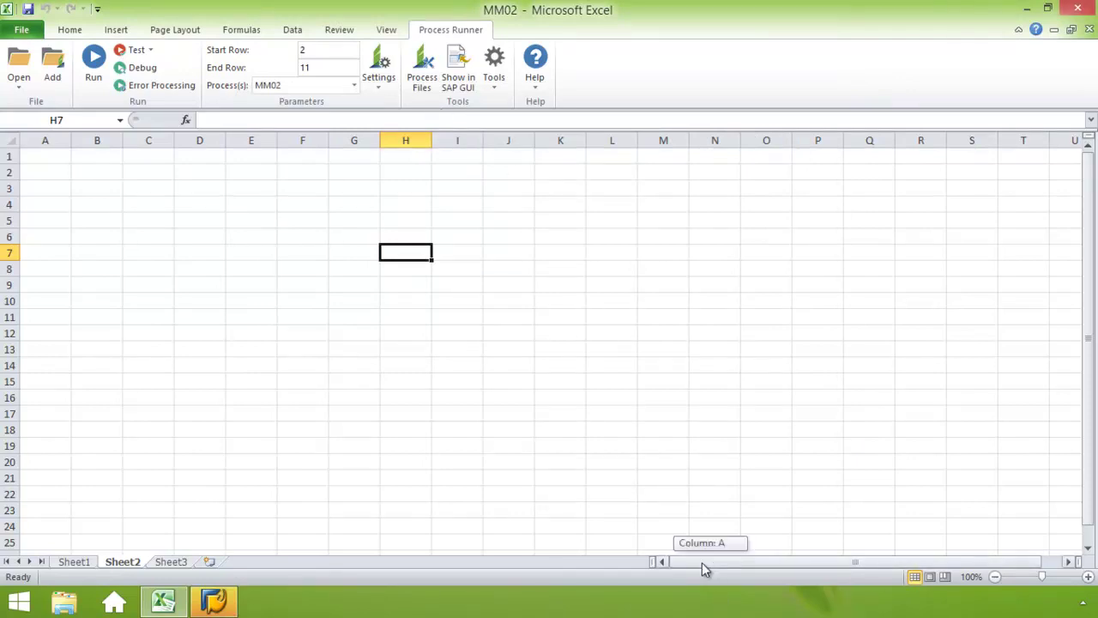
Return to Sheet1 and view the Process Runner transaction options without changing them
left_click(80, 563)
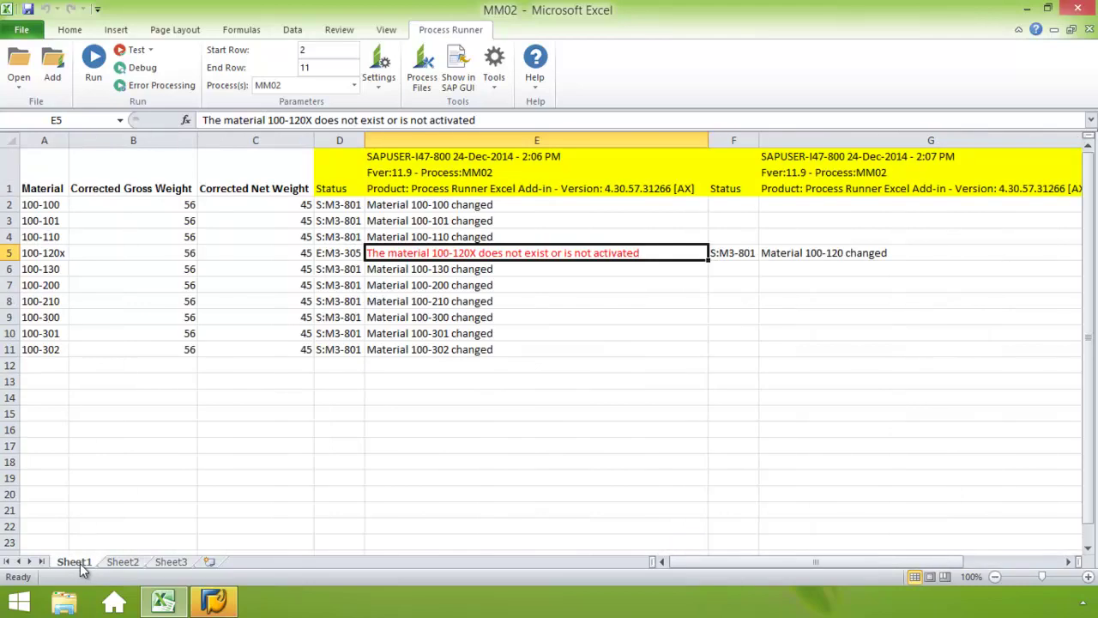
left_click(496, 83)
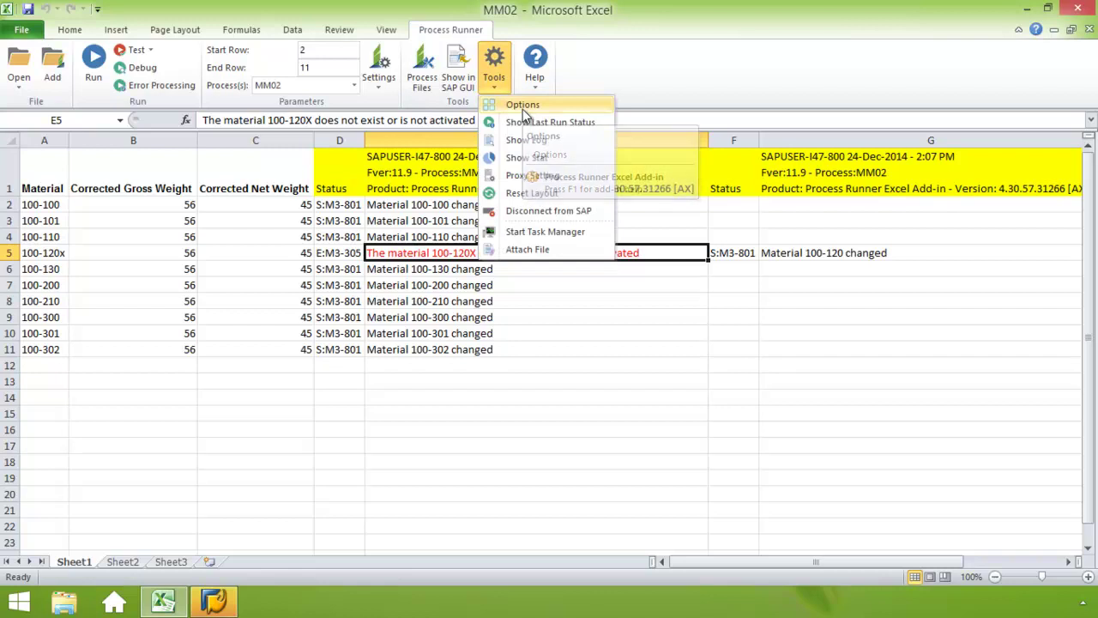
left_click(522, 106)
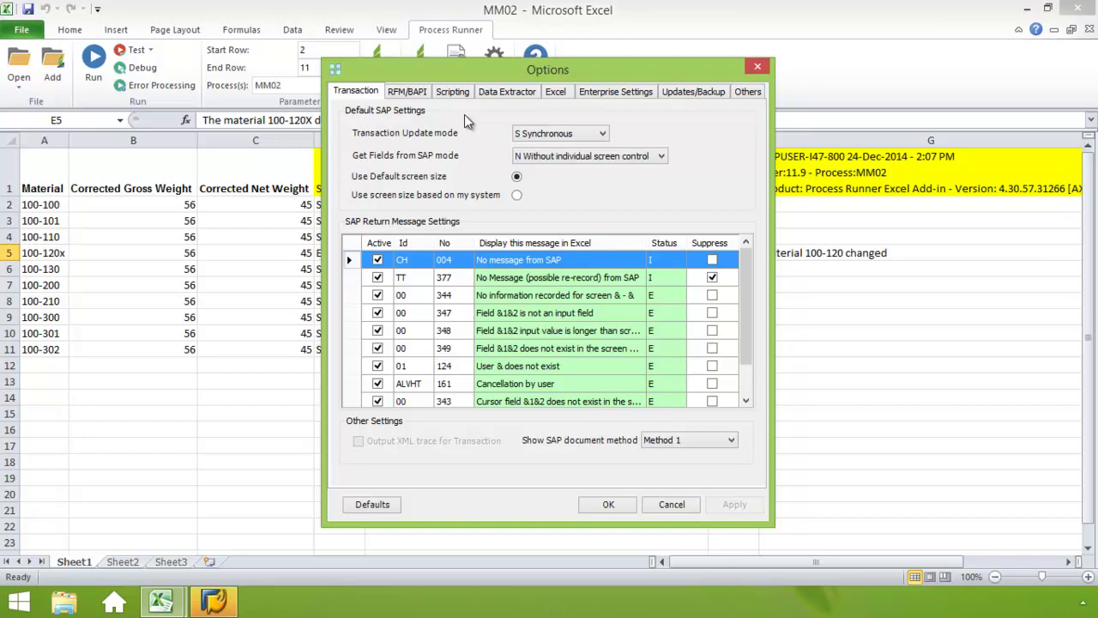
left_click(758, 68)
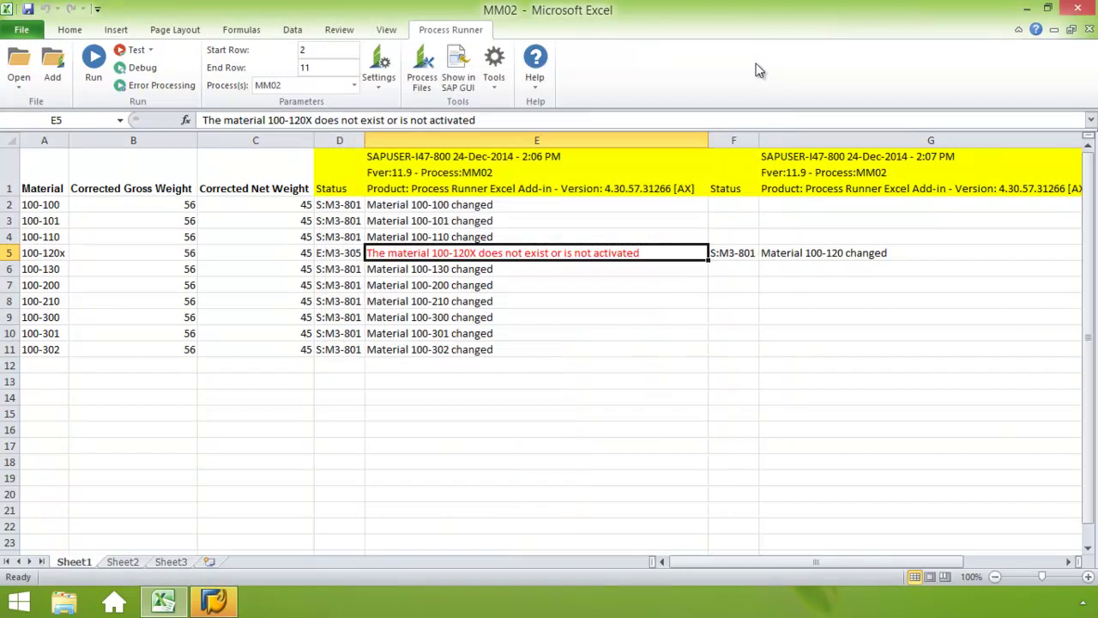
View the status of the last process run, and close it
left_click(501, 77)
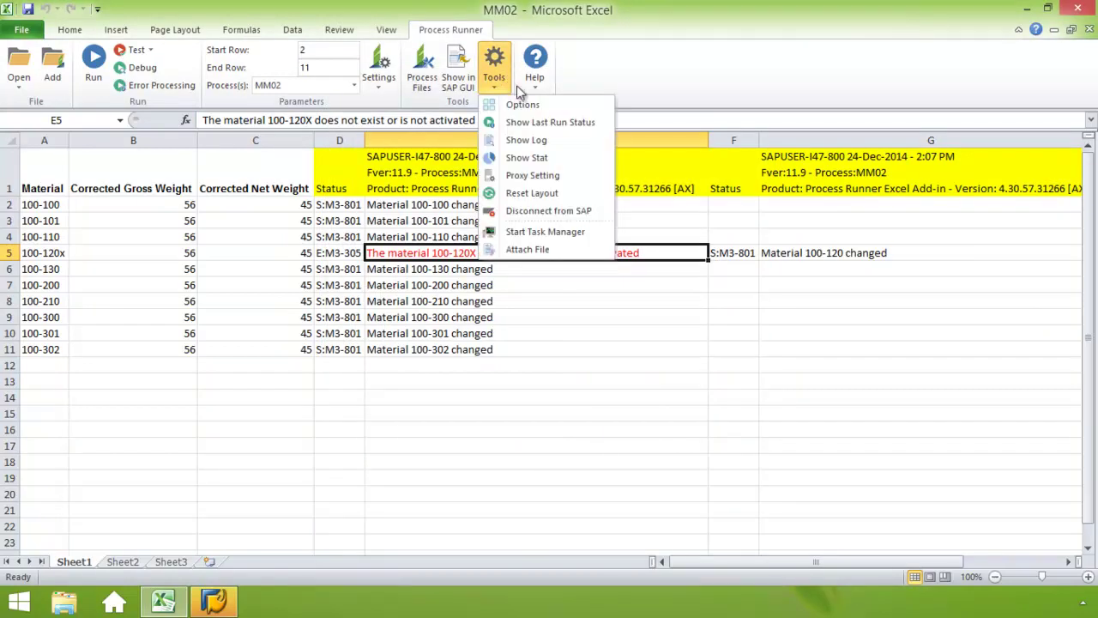
left_click(540, 125)
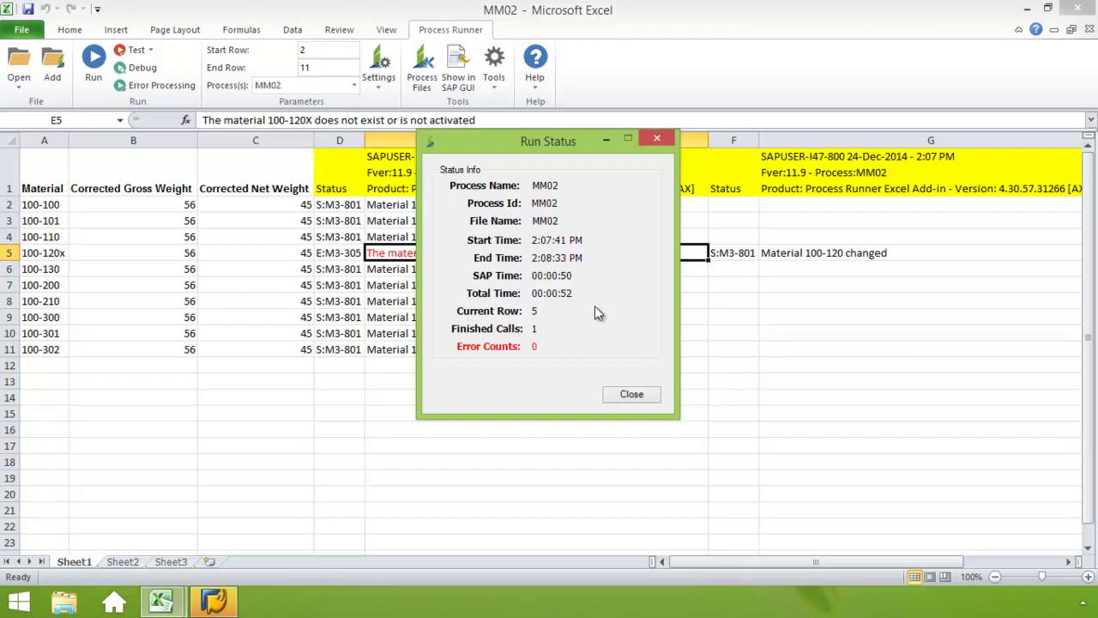
left_click(632, 394)
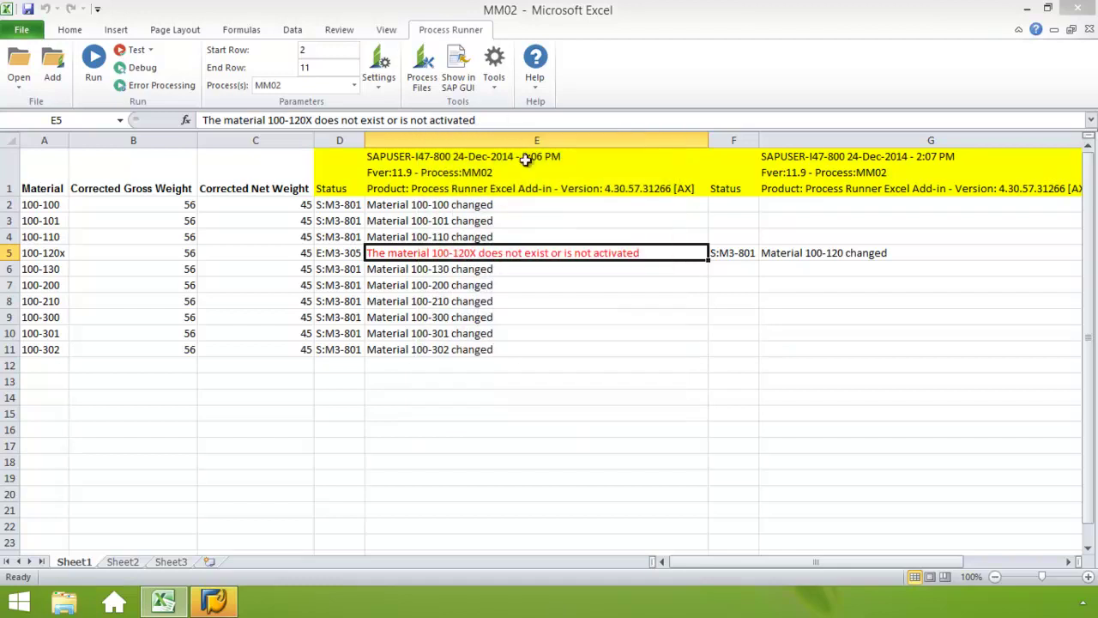
View the Process Runner log and the Process Runner statistics, closing each window after viewing
left_click(500, 92)
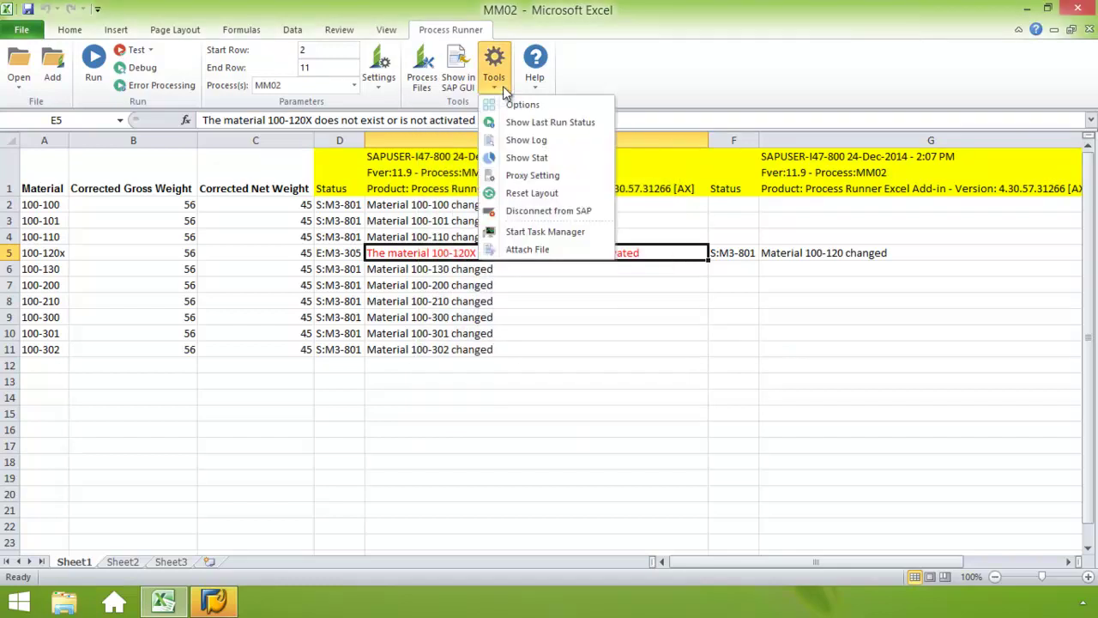
left_click(526, 142)
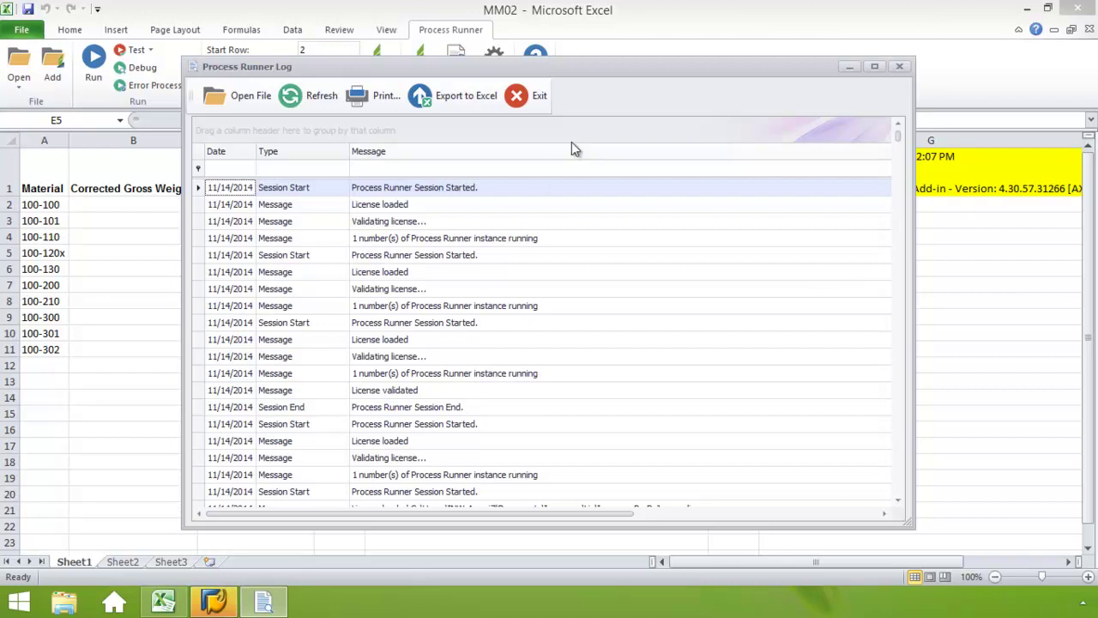
left_click(898, 67)
left_click(495, 79)
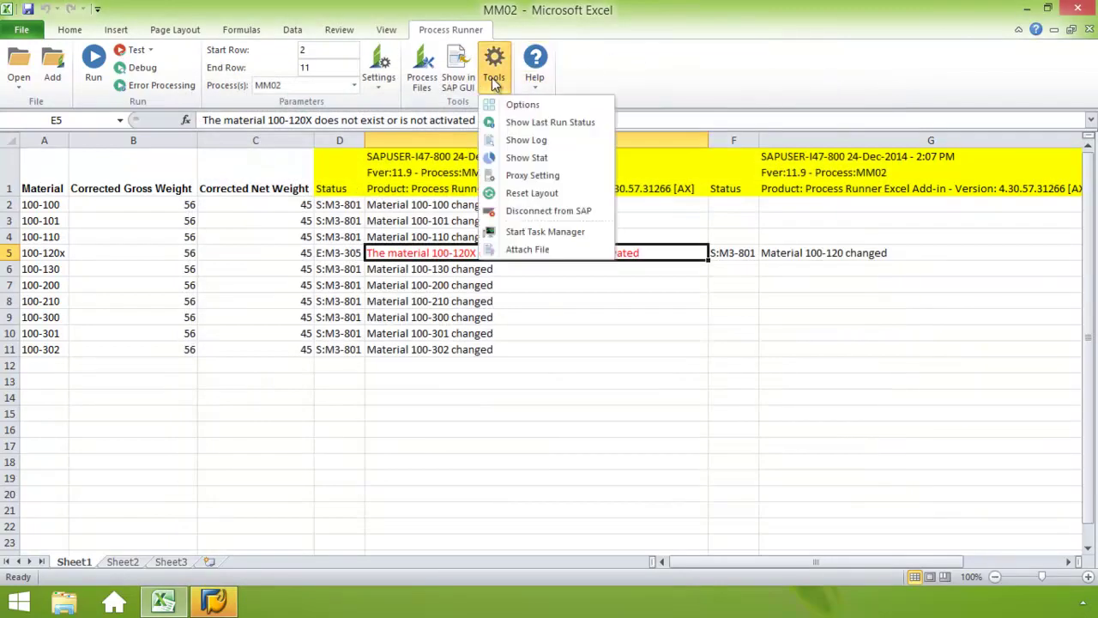
left_click(513, 159)
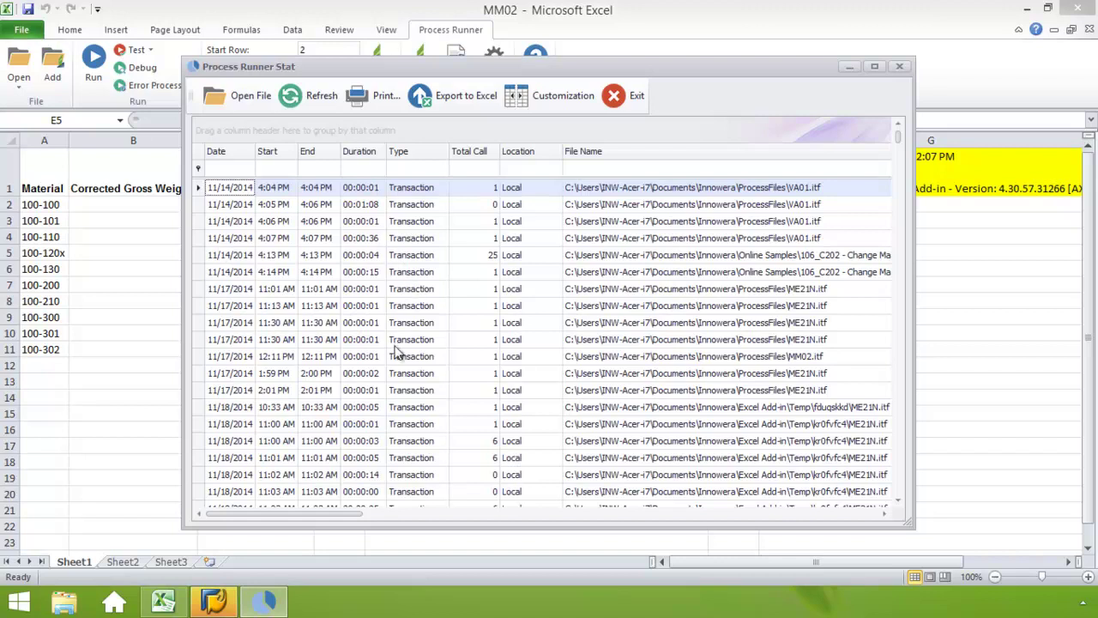
left_click(902, 67)
Open the add-in's online help, look at its Search page and the What's New topic, and close the help page
left_click(497, 83)
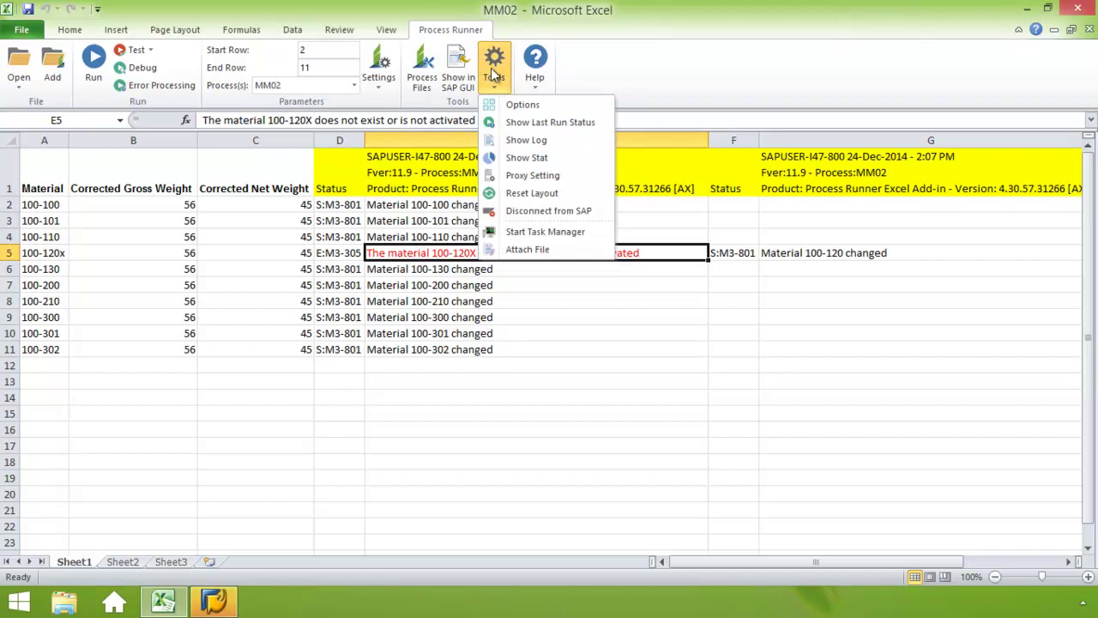
left_click(542, 81)
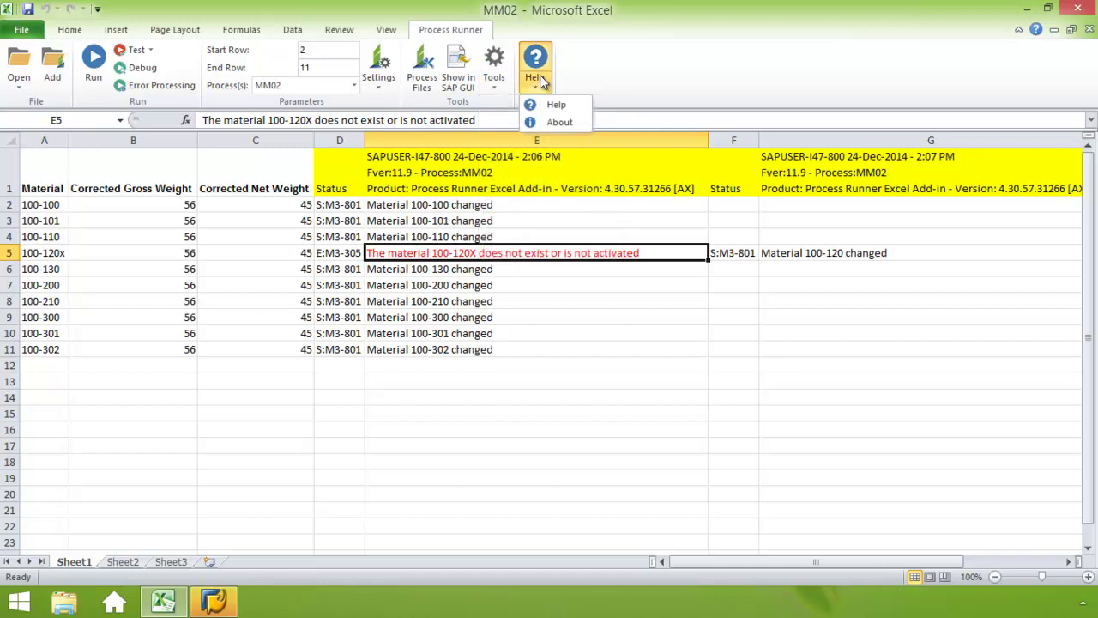
left_click(555, 110)
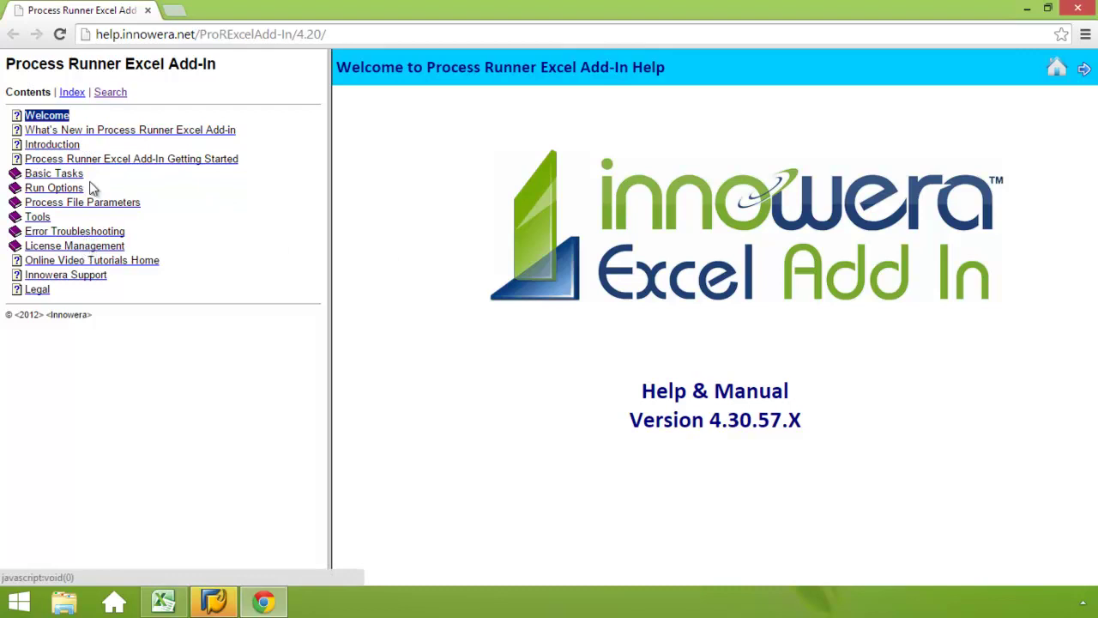
left_click(112, 95)
left_click(115, 94)
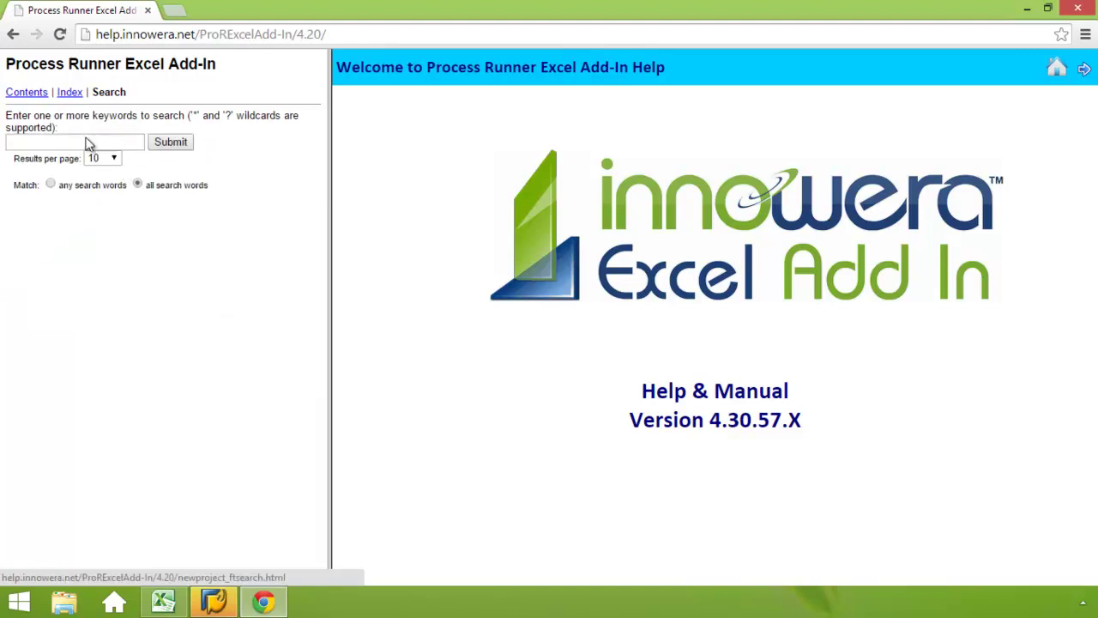
left_click(37, 95)
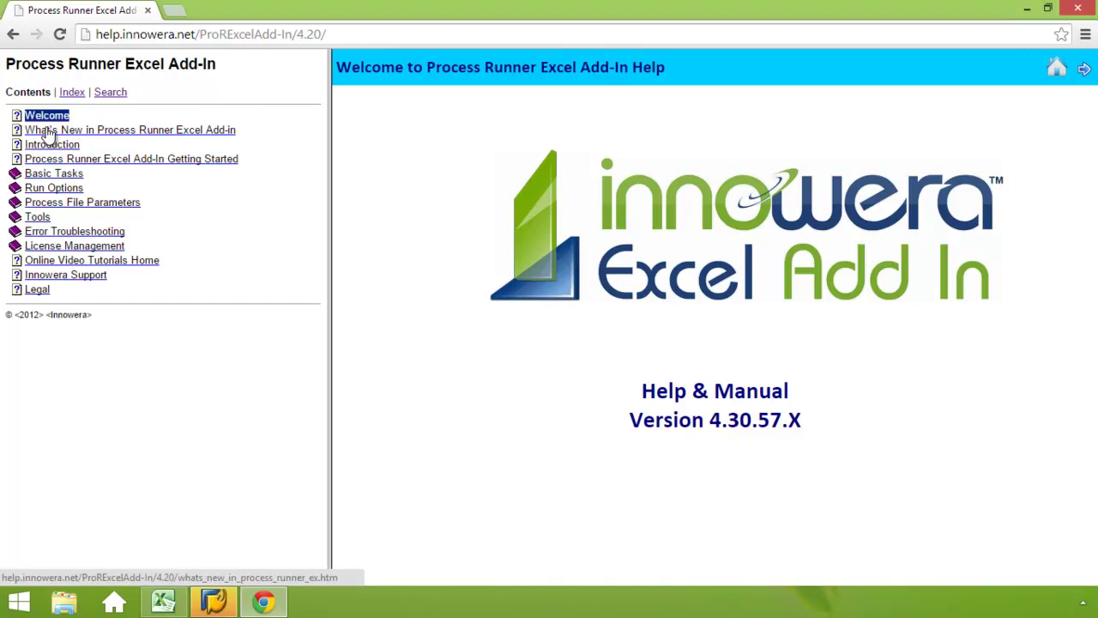
left_click(48, 133)
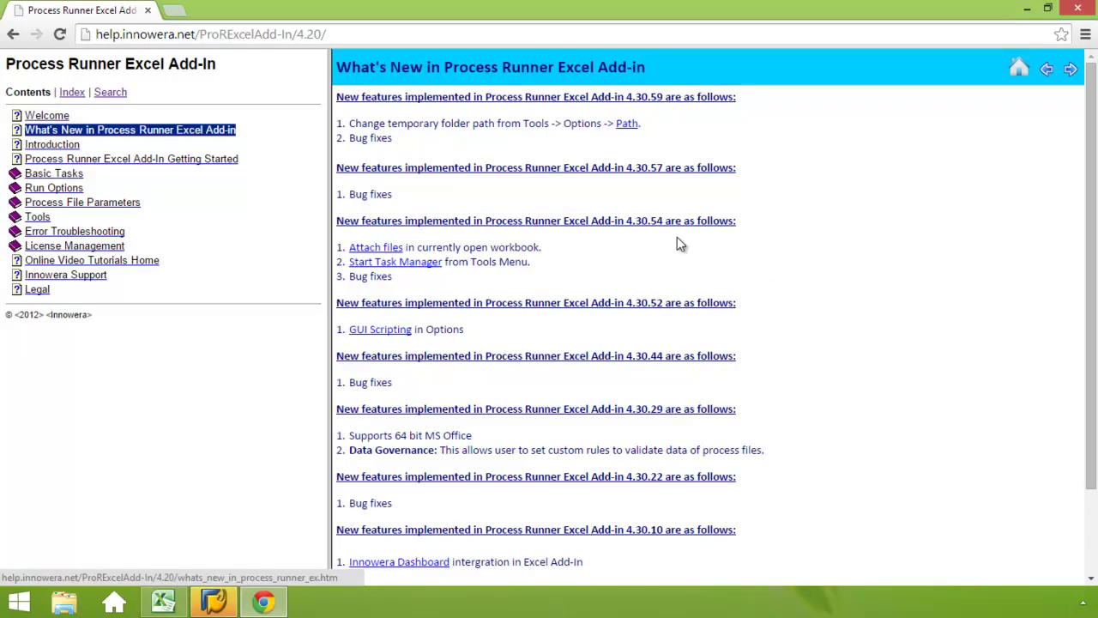
left_click(148, 10)
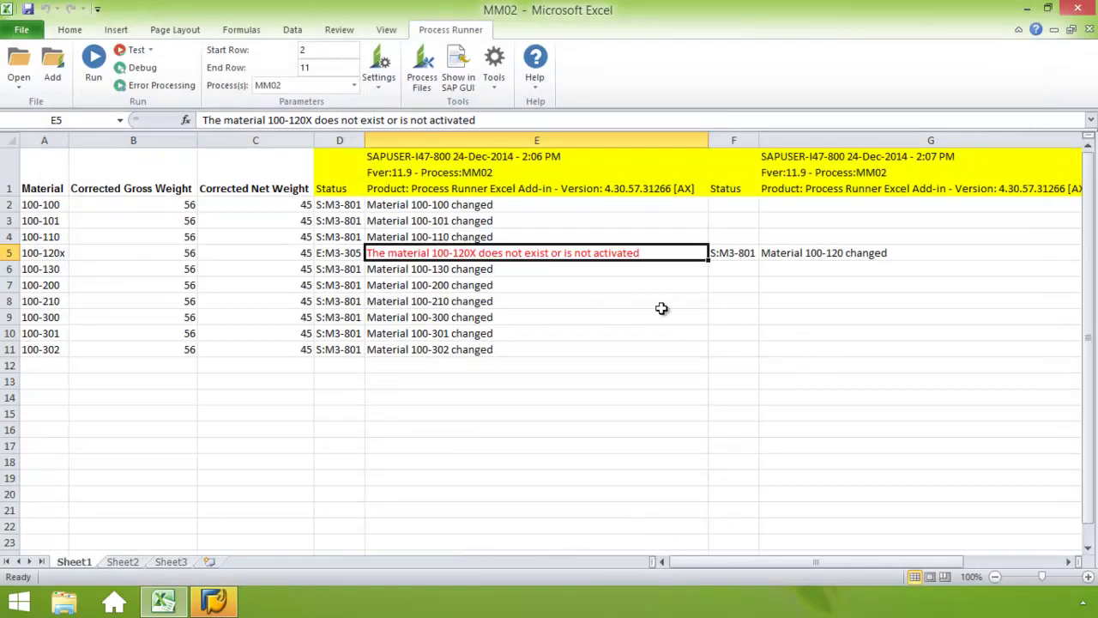